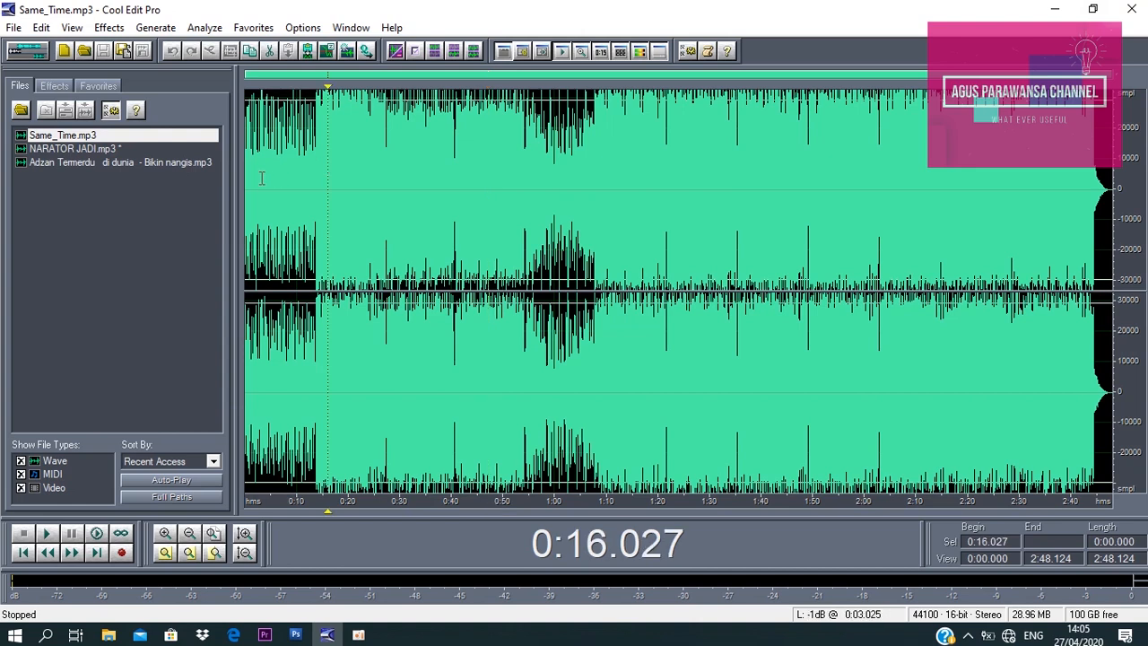
Play the Same_Time.mp3 waveform briefly from about 0:05 and lower the system volume
{"action": "left_click", "coordinate": [273, 180]}
{"action": "key", "text": "space"}
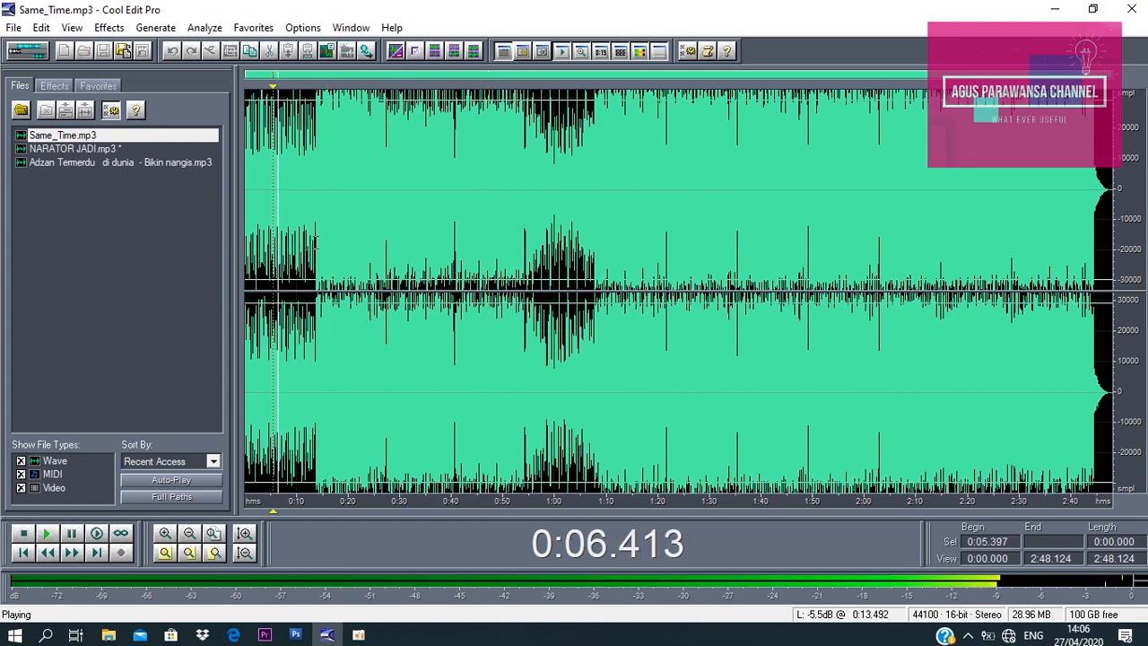
{"action": "key", "text": "space"}
{"action": "key", "text": "XF86AudioLowerVolume"}
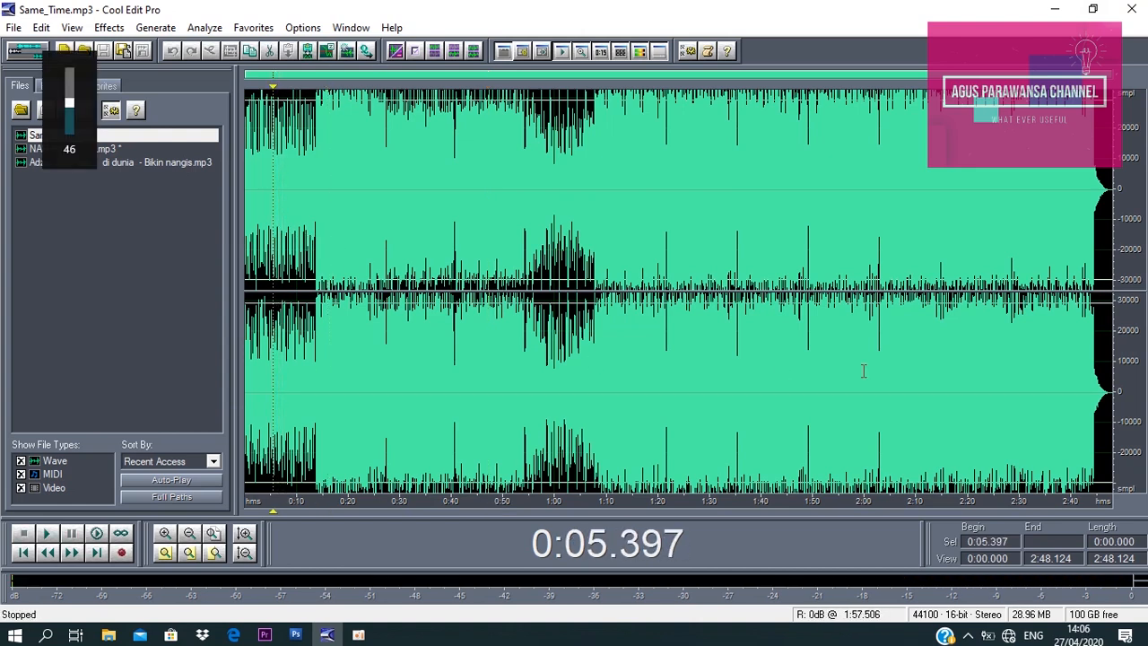
{"action": "left_click", "coordinate": [372, 210]}
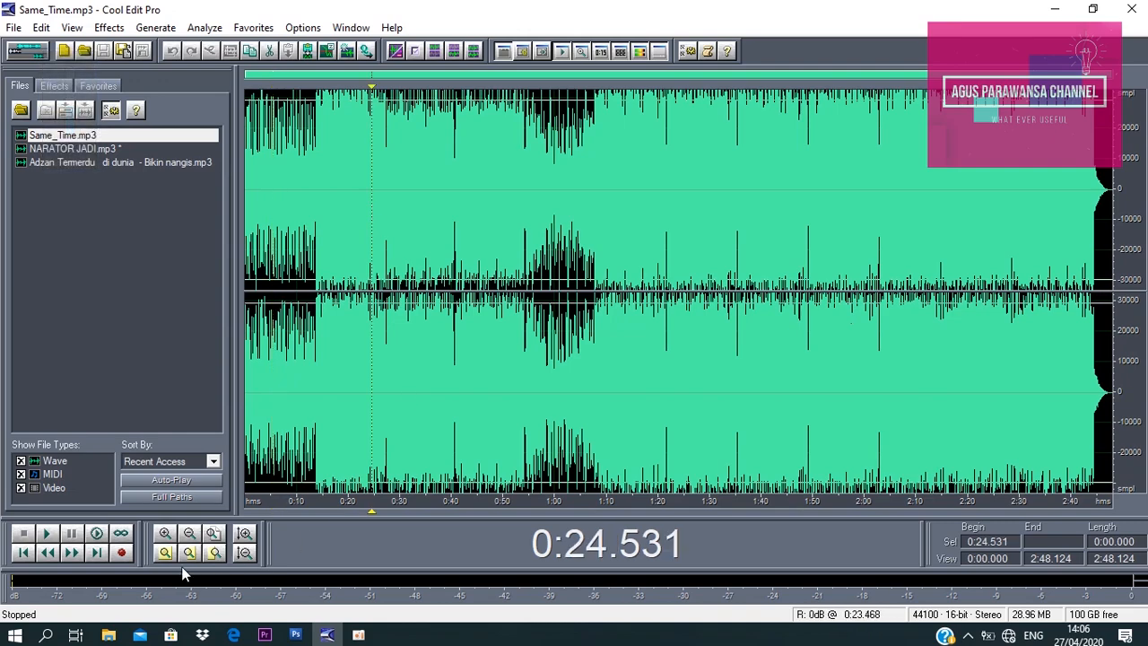
{"action": "left_click", "coordinate": [165, 534]}
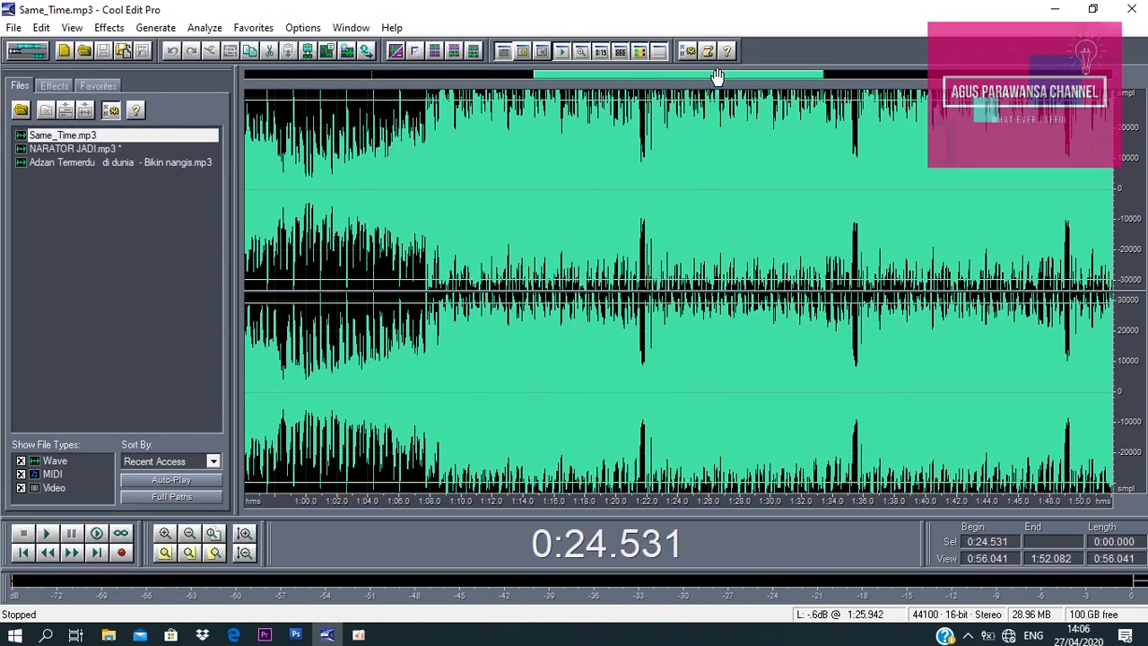
{"action": "left_click_drag", "start_coordinate": [716, 73], "coordinate": [426, 74]}
{"action": "left_click", "coordinate": [189, 534]}
{"action": "left_click", "coordinate": [189, 533]}
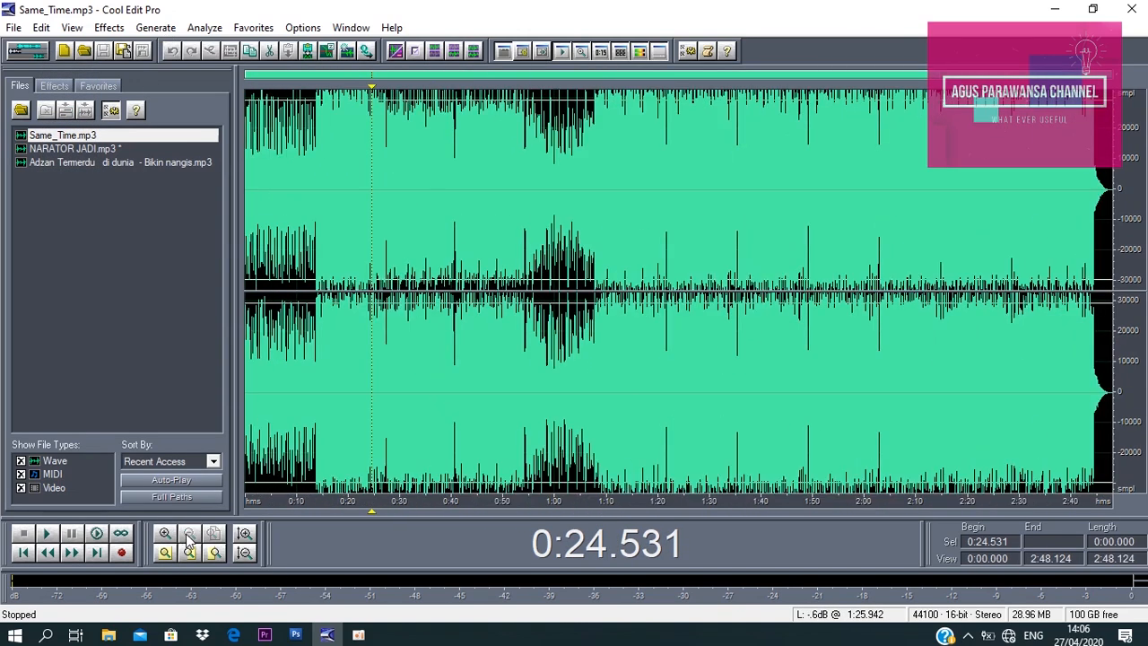
{"action": "left_click", "coordinate": [383, 165]}
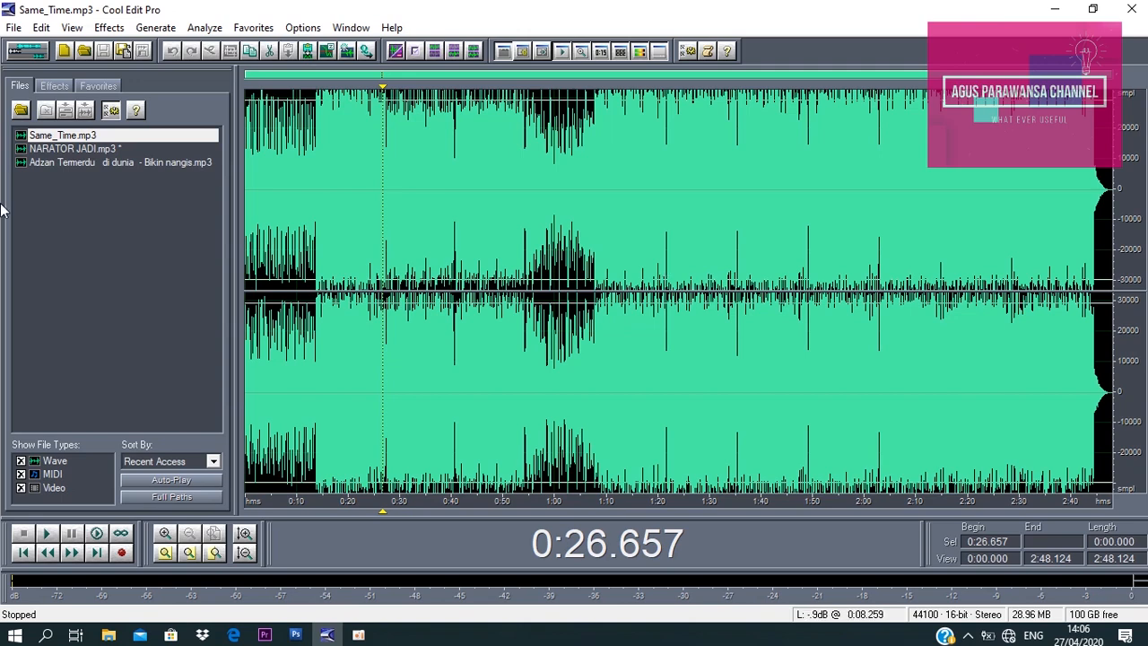
Switch to the multitrack view and listen to the Same_Time clip on Track 1 from about 0:26
{"action": "left_click", "coordinate": [38, 51]}
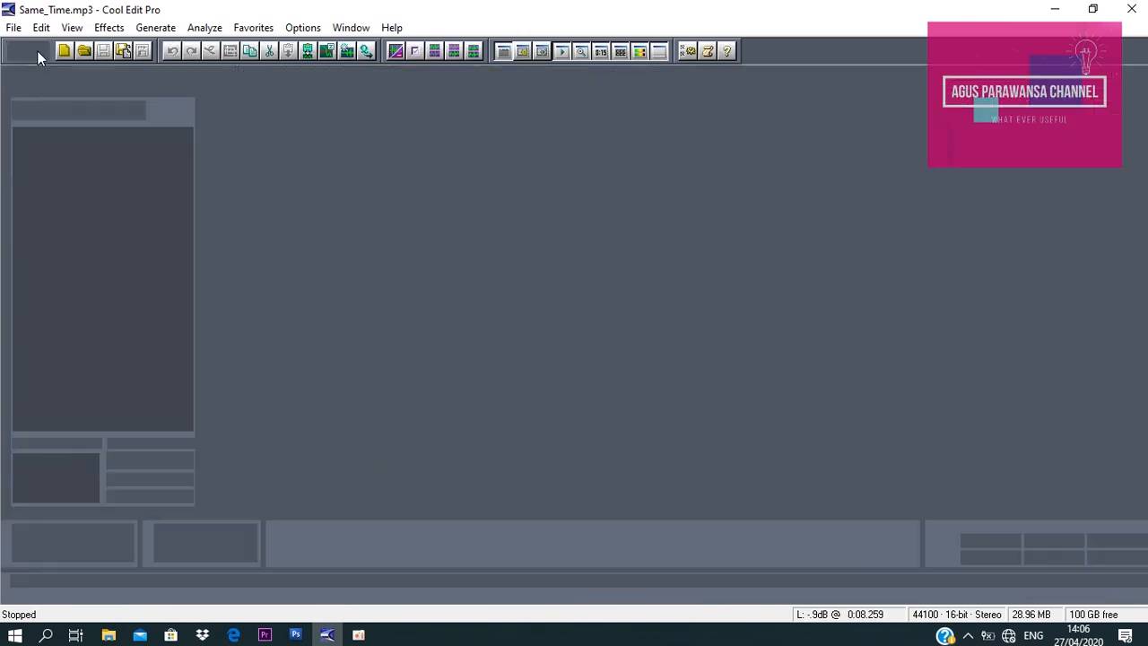
{"action": "left_click", "coordinate": [396, 167]}
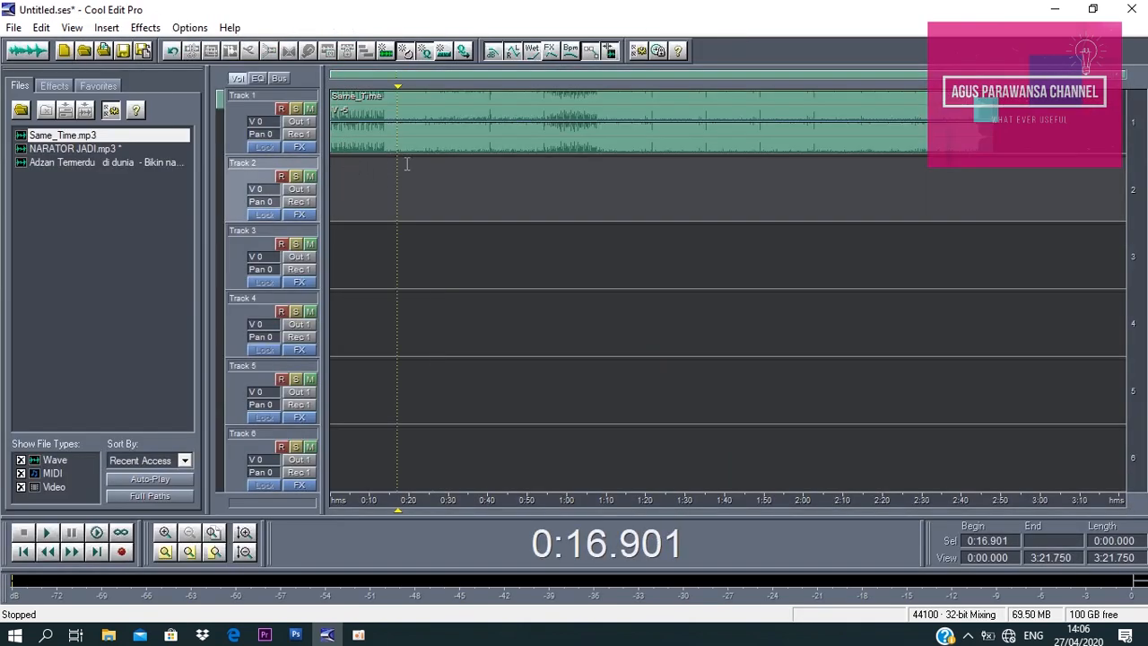
{"action": "left_click", "coordinate": [439, 167]}
{"action": "left_click", "coordinate": [164, 533]}
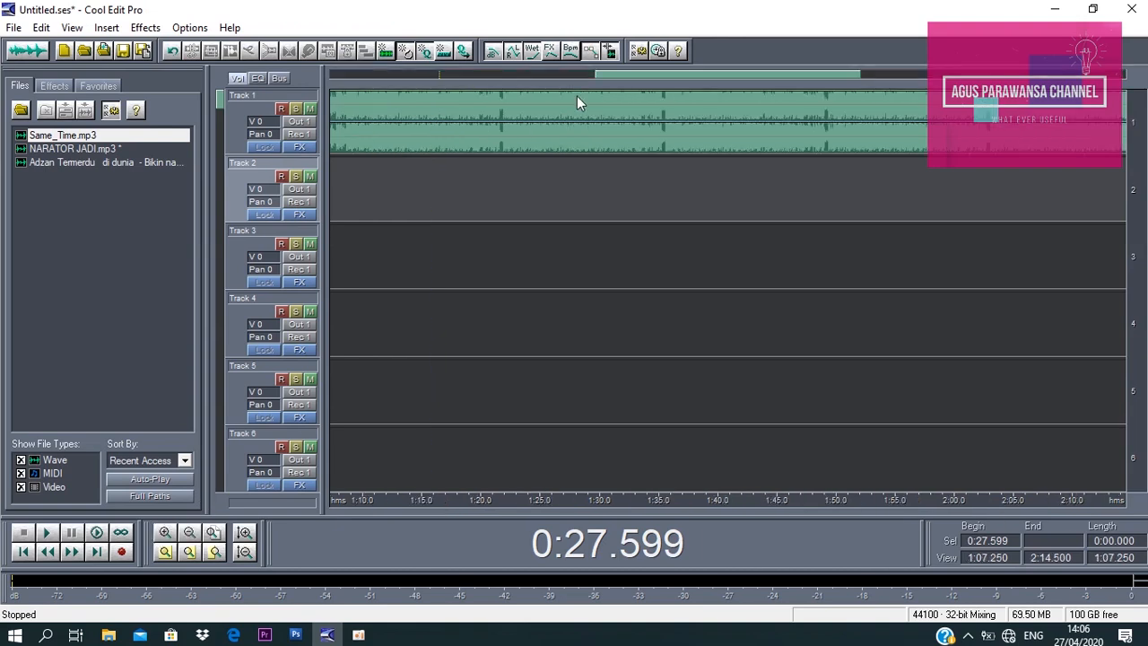
{"action": "left_click_drag", "start_coordinate": [675, 79], "coordinate": [410, 79]}
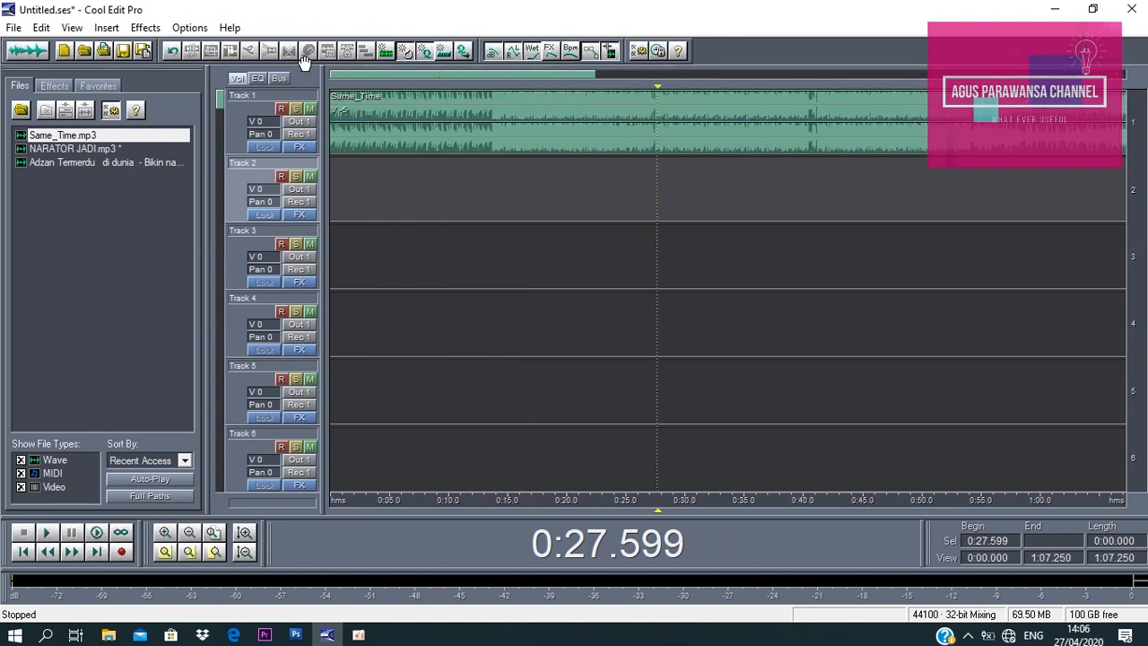
{"action": "left_click", "coordinate": [639, 148]}
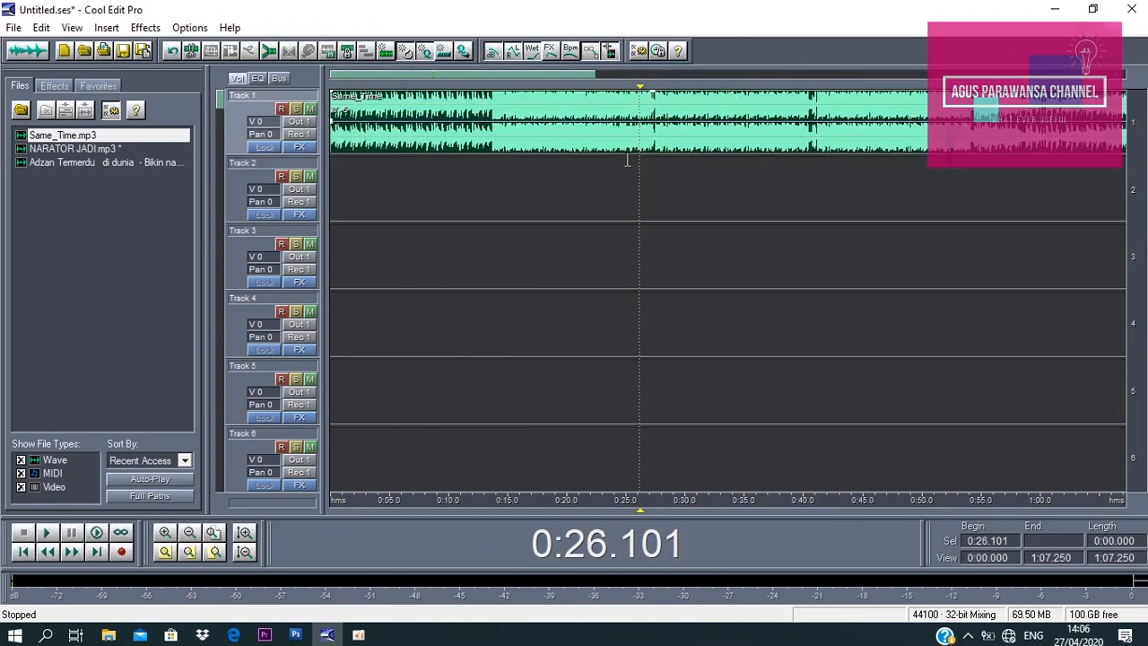
{"action": "key", "text": "space"}
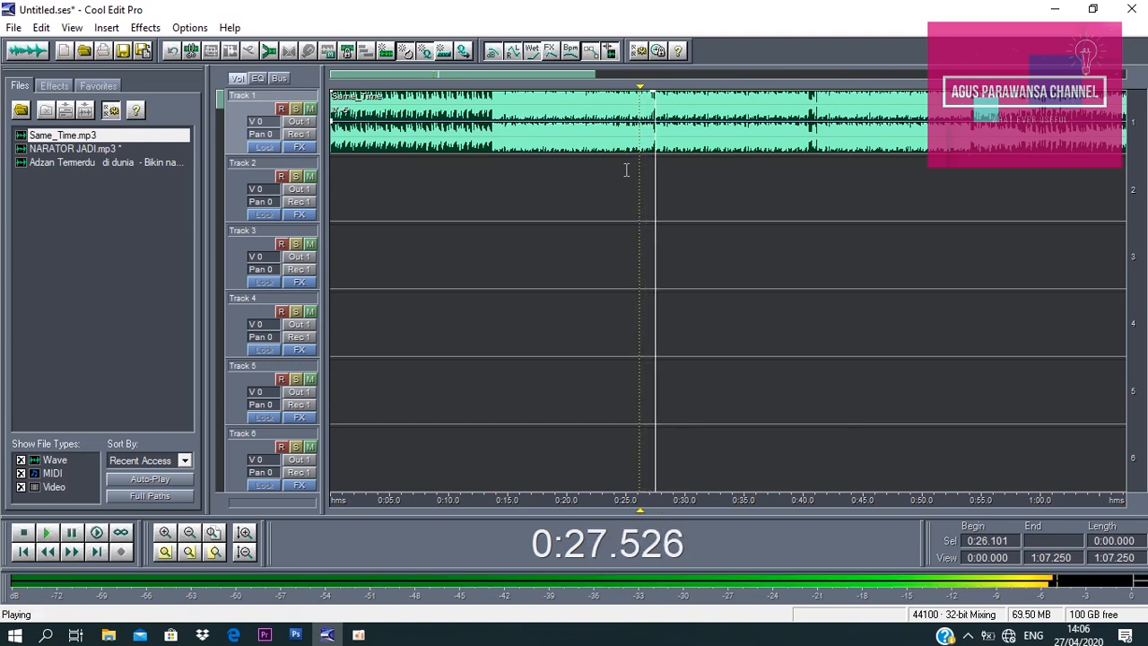
{"action": "key", "text": "space"}
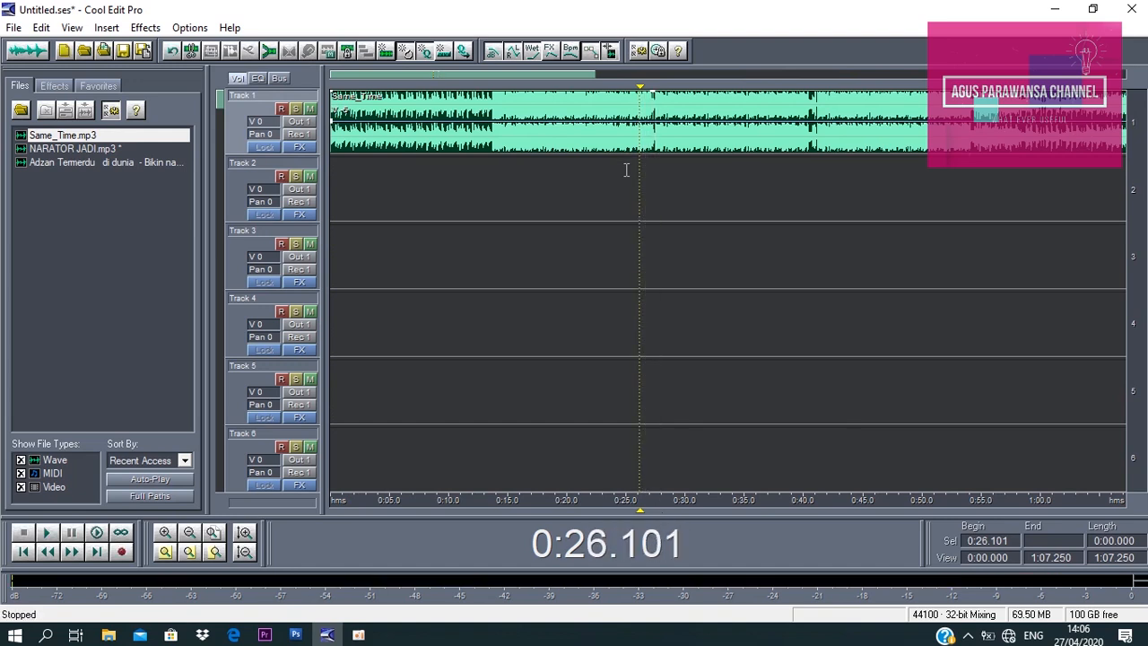
Split the Same_Time clip on Track 1 at about 0:27.4 and move its second part to the start of Track 3
{"action": "left_click", "coordinate": [189, 531]}
{"action": "left_click", "coordinate": [454, 163]}
{"action": "key", "text": "space"}
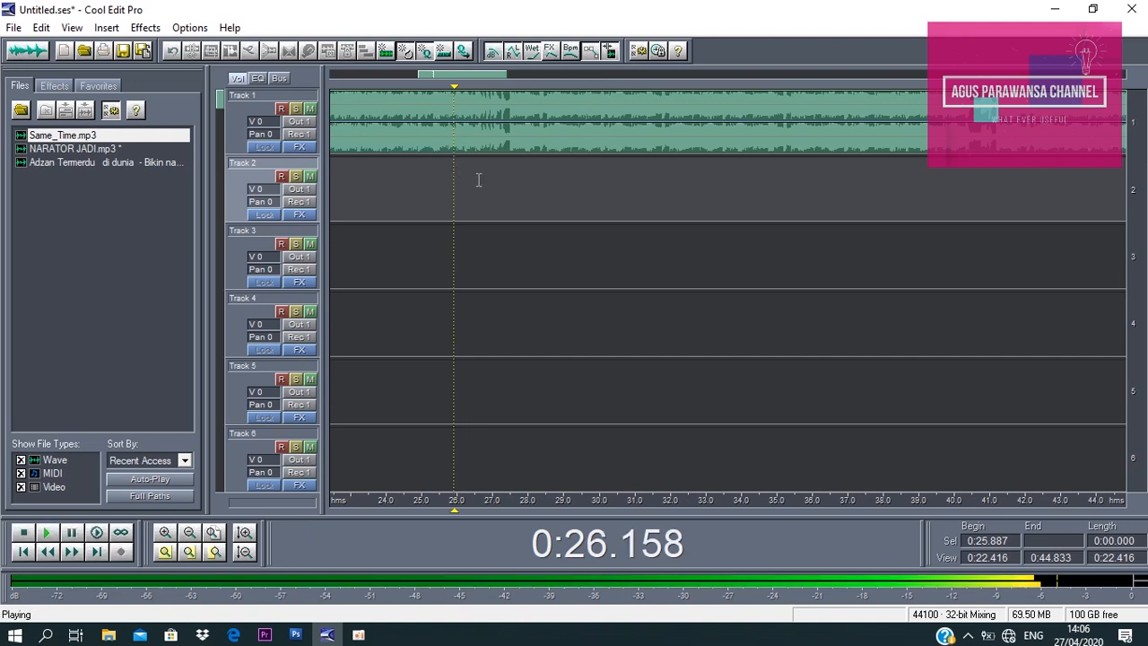
{"action": "key", "text": "space"}
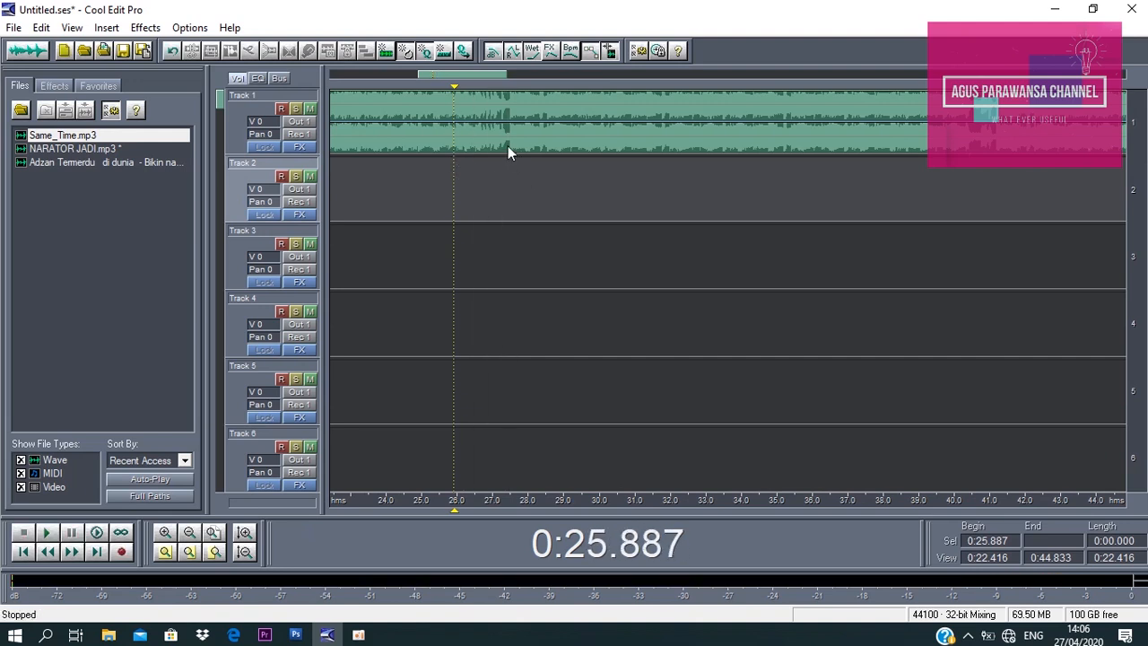
{"action": "left_click", "coordinate": [507, 146]}
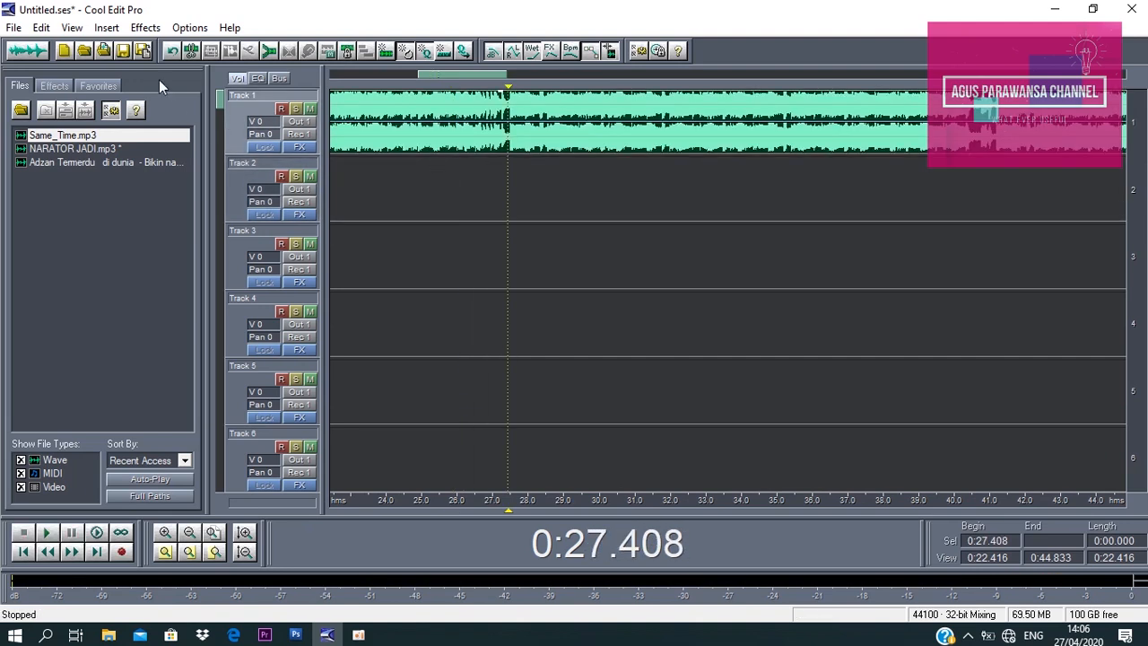
{"action": "left_click", "coordinate": [197, 52]}
{"action": "left_click", "coordinate": [210, 533]}
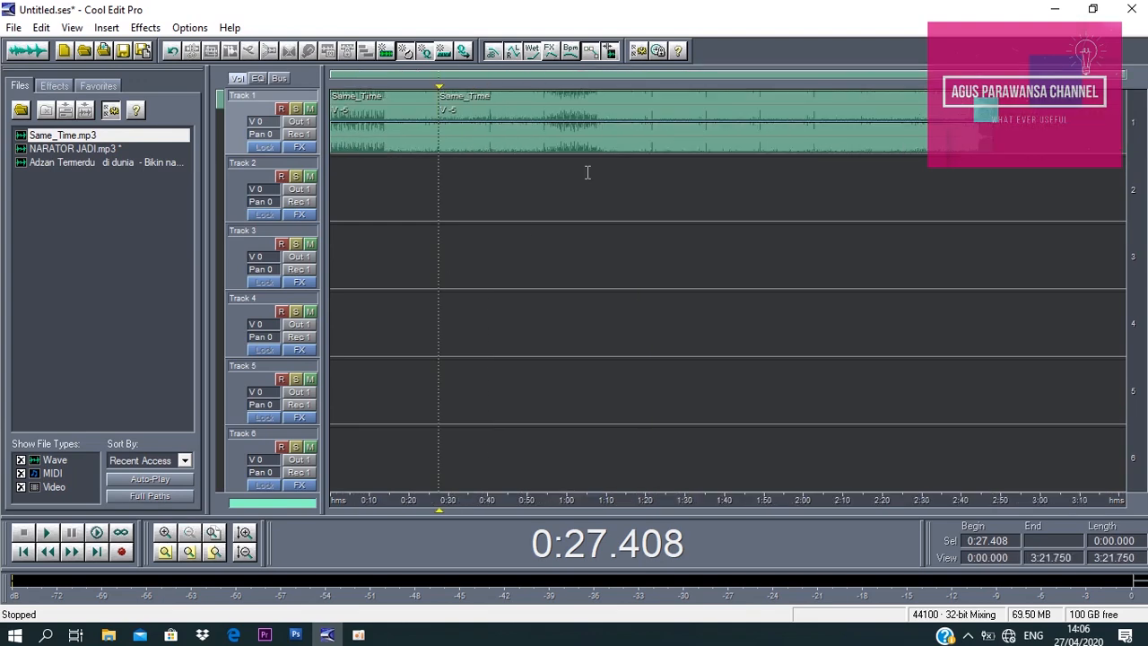
{"action": "left_click_drag", "start_coordinate": [588, 134], "coordinate": [472, 246]}
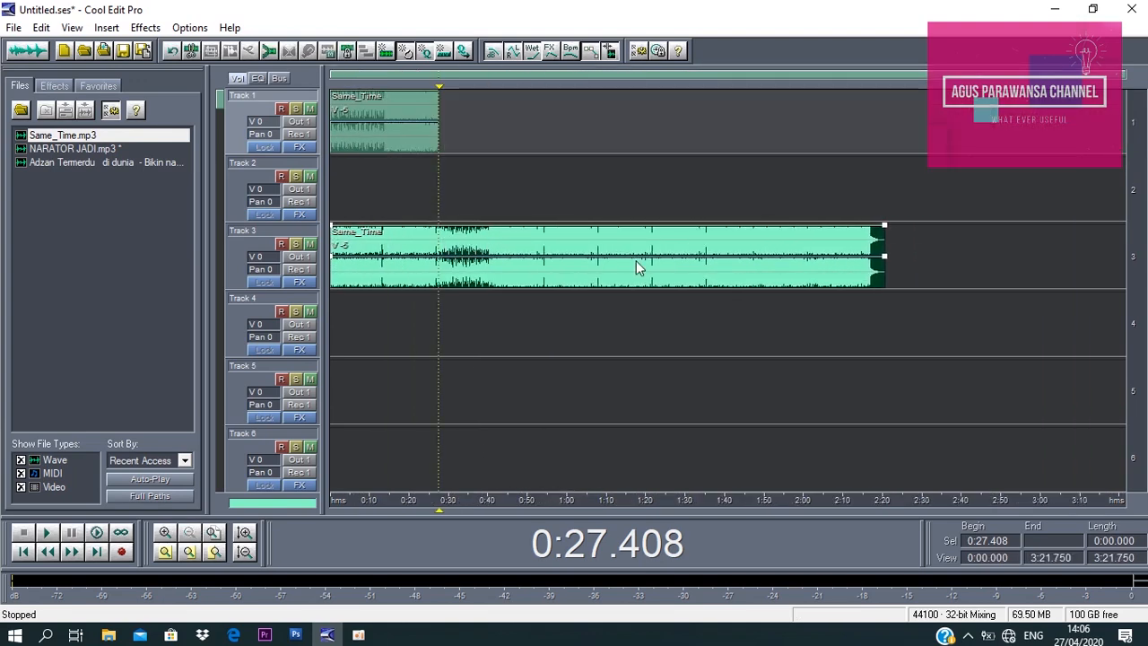
Listen around 1:35 on Track 3 and split the clip there at about 1:35.6
{"action": "left_click", "coordinate": [709, 212]}
{"action": "left_click", "coordinate": [705, 212]}
{"action": "key", "text": "space"}
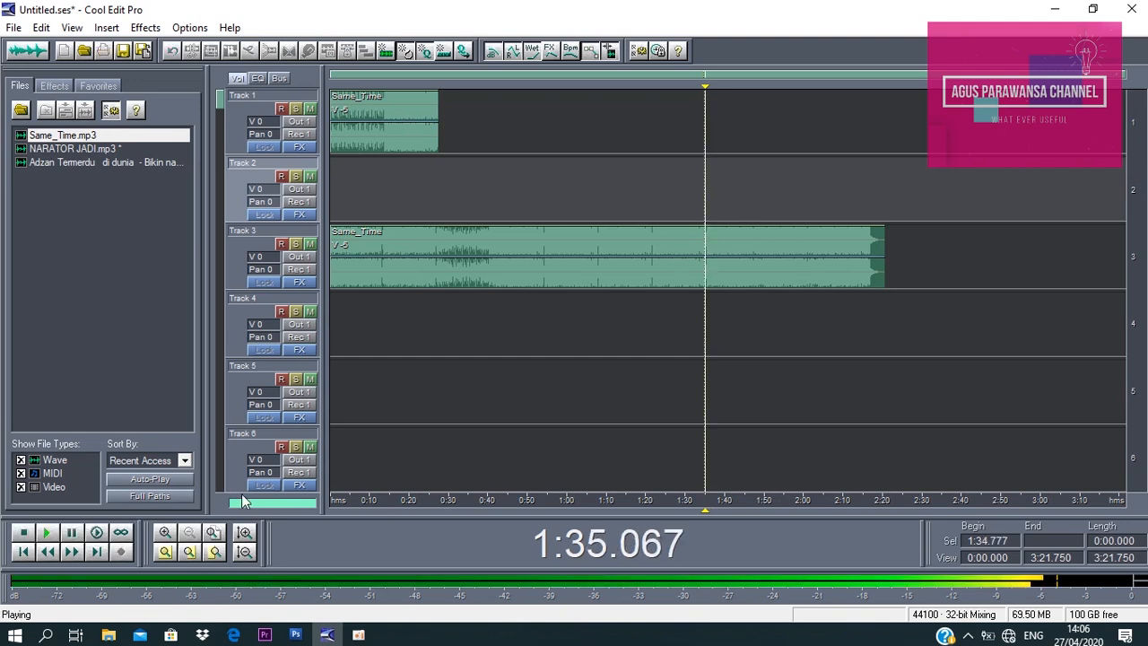
{"action": "key", "text": "equal"}
{"action": "key", "text": "space"}
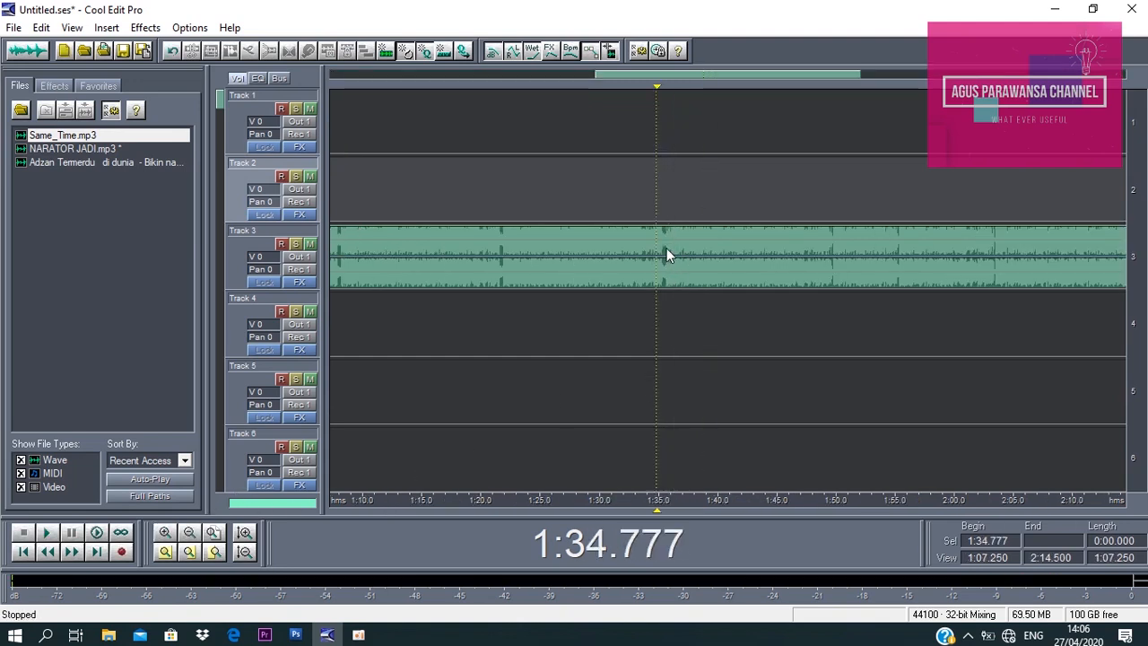
{"action": "left_click", "coordinate": [667, 248]}
{"action": "key", "text": "space"}
{"action": "key", "text": "space"}
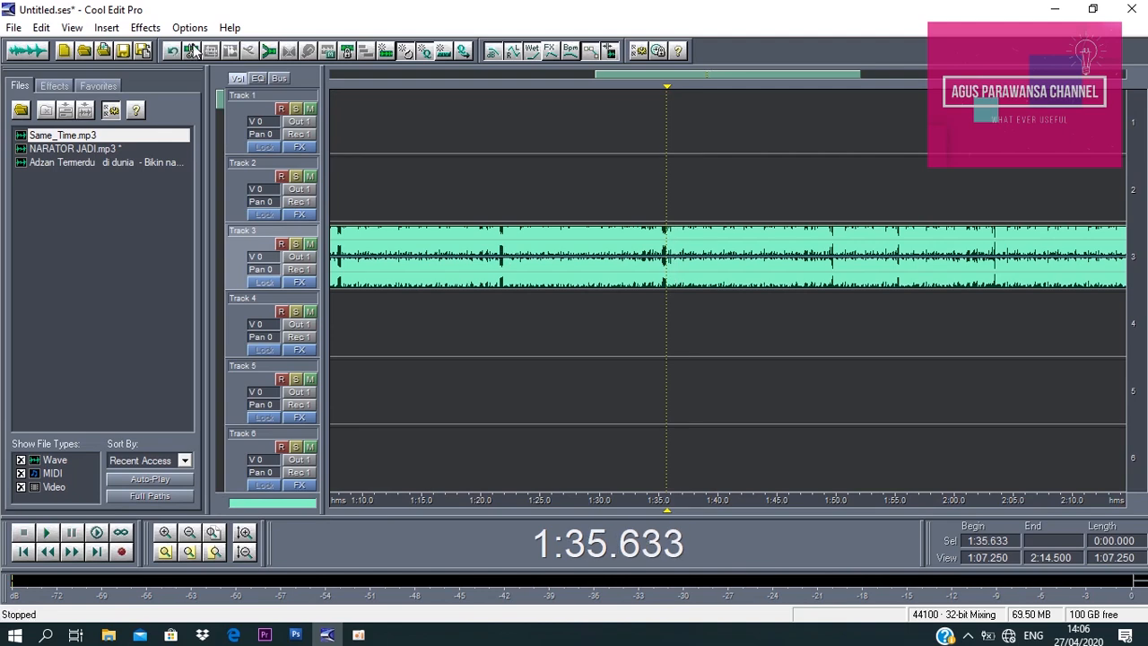
Move the middle section to the start of Track 2 and the ending section to the start of Track 3
{"action": "left_click", "coordinate": [188, 533]}
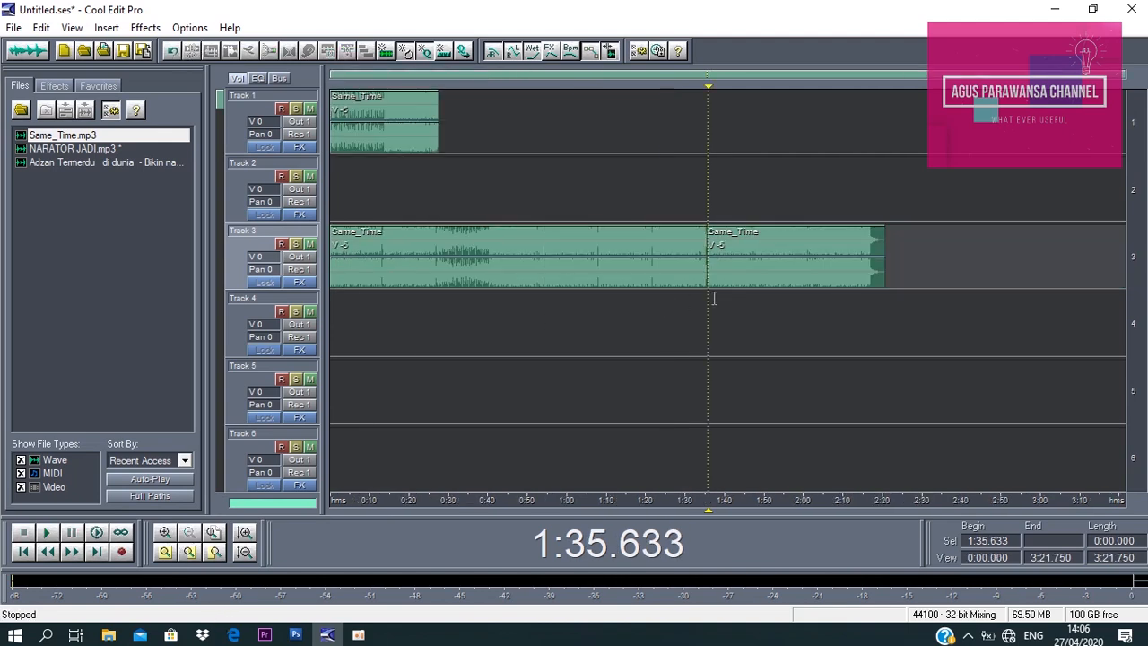
{"action": "left_click_drag", "start_coordinate": [773, 262], "coordinate": [778, 329]}
{"action": "left_click_drag", "start_coordinate": [691, 262], "coordinate": [691, 194]}
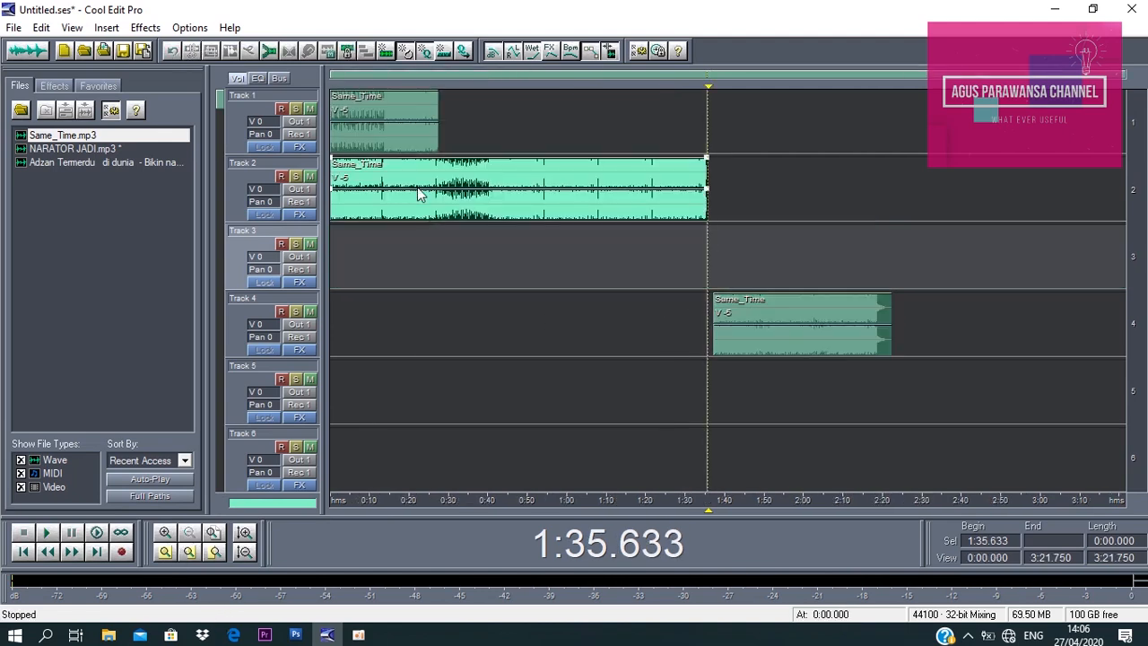
{"action": "left_click", "coordinate": [410, 139]}
{"action": "left_click", "coordinate": [440, 190]}
{"action": "left_click", "coordinate": [797, 331]}
{"action": "left_click_drag", "start_coordinate": [797, 330], "coordinate": [377, 259]}
{"action": "left_click", "coordinate": [426, 338]}
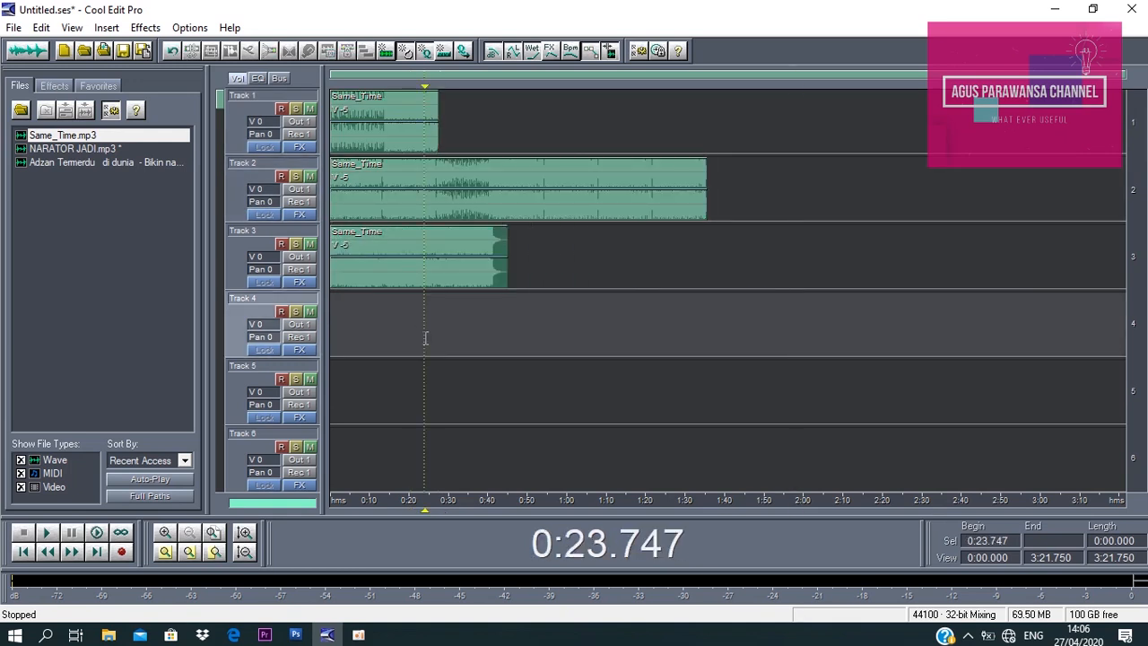
Mute Tracks 2 and 3 and select the first section of the song on Track 1
{"action": "left_click", "coordinate": [311, 176]}
{"action": "left_click", "coordinate": [311, 244]}
{"action": "left_click", "coordinate": [393, 133]}
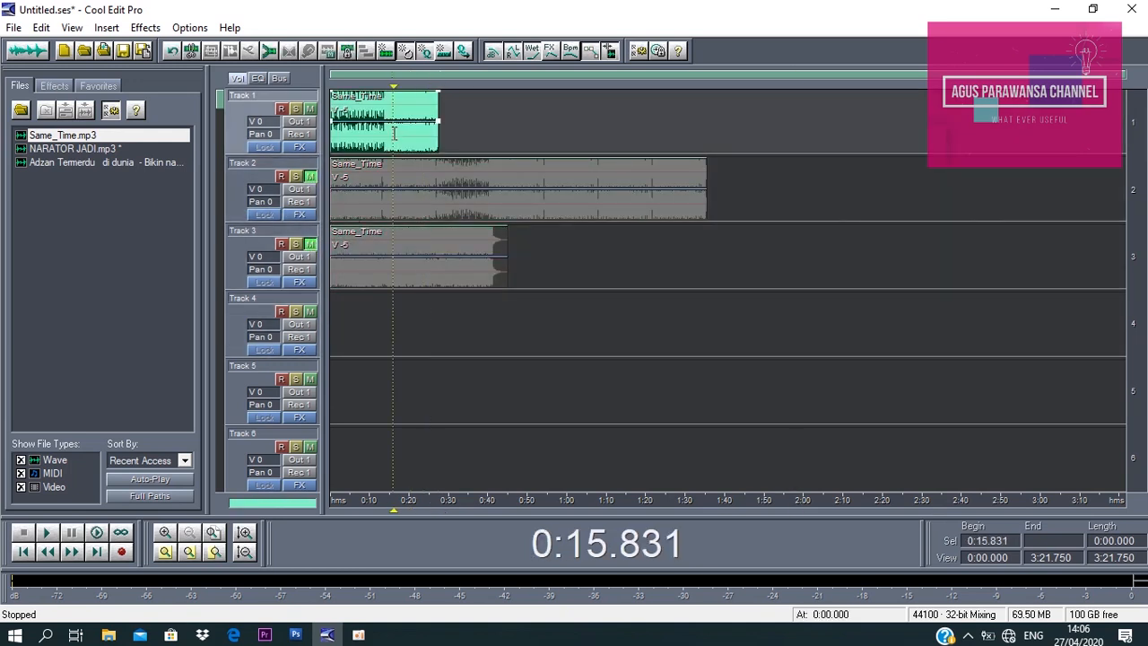
{"action": "left_click", "coordinate": [368, 142]}
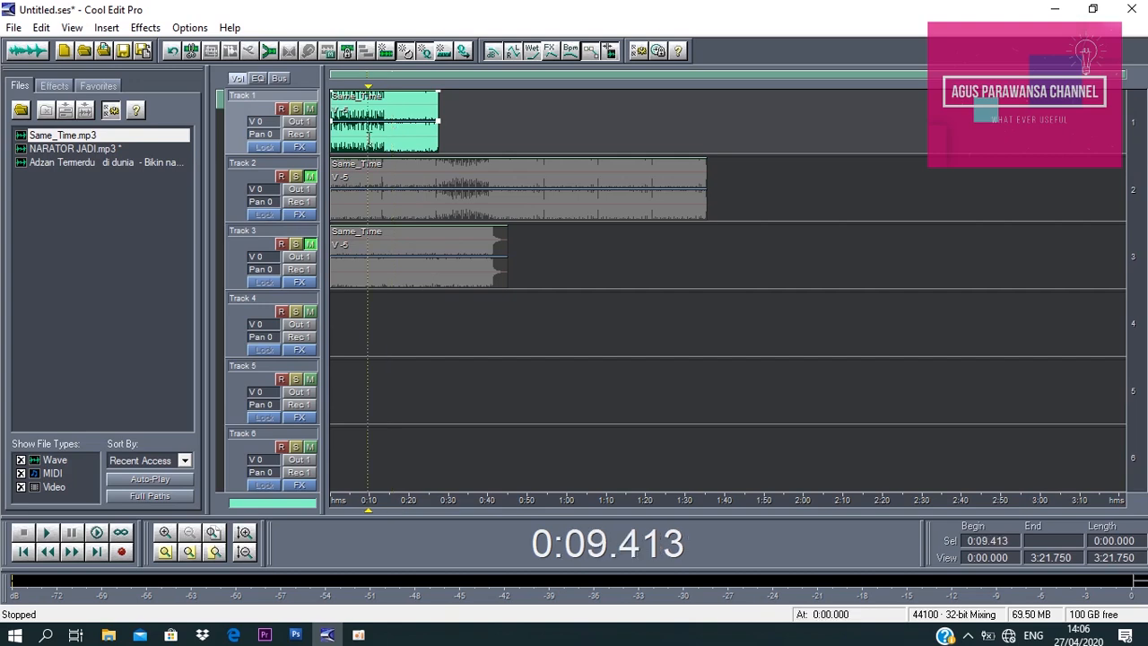
Mix down the Track 1 section to a new stereo file
{"action": "left_click", "coordinate": [41, 28]}
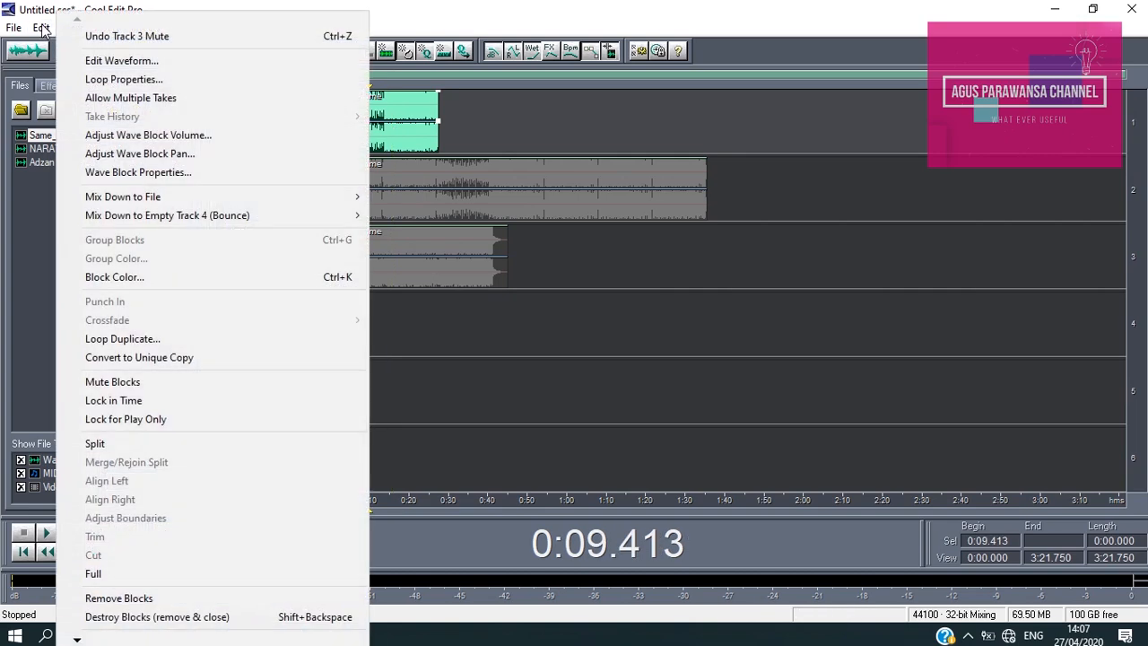
{"action": "left_click", "coordinate": [414, 117]}
{"action": "left_click", "coordinate": [42, 28]}
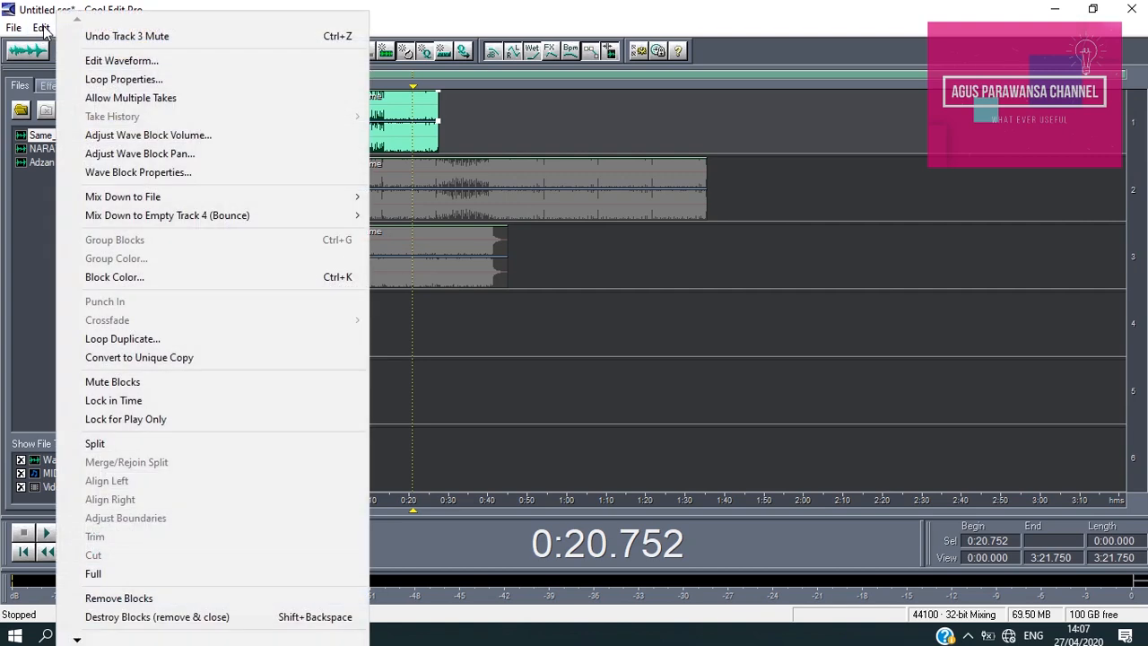
{"action": "right_click", "coordinate": [416, 104]}
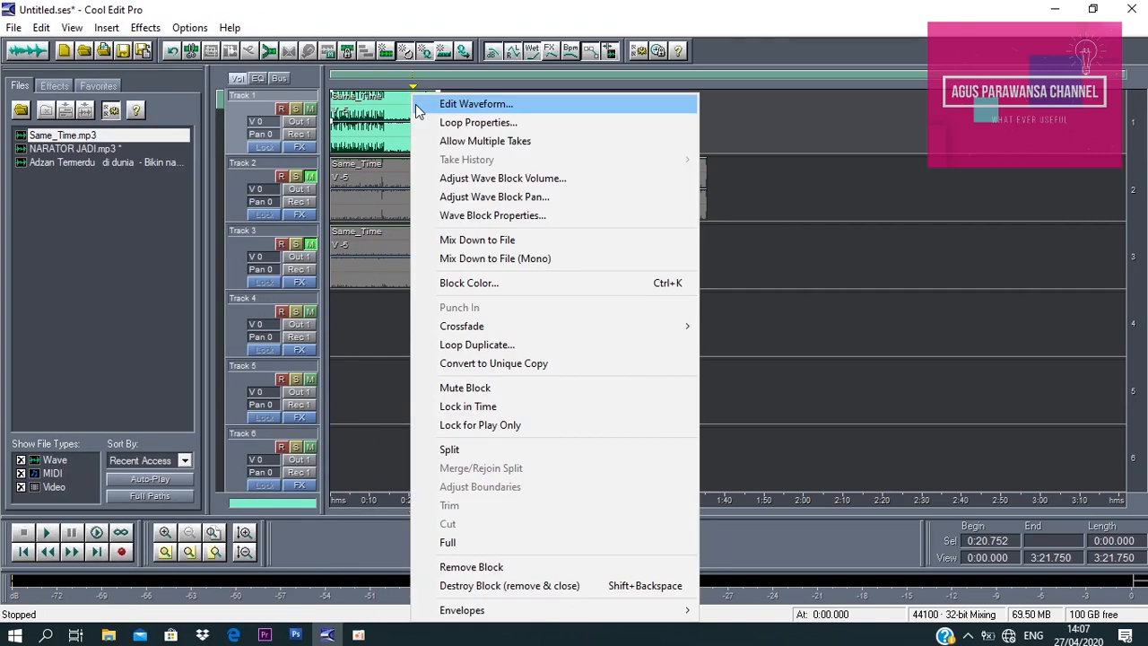
{"action": "left_click", "coordinate": [465, 240]}
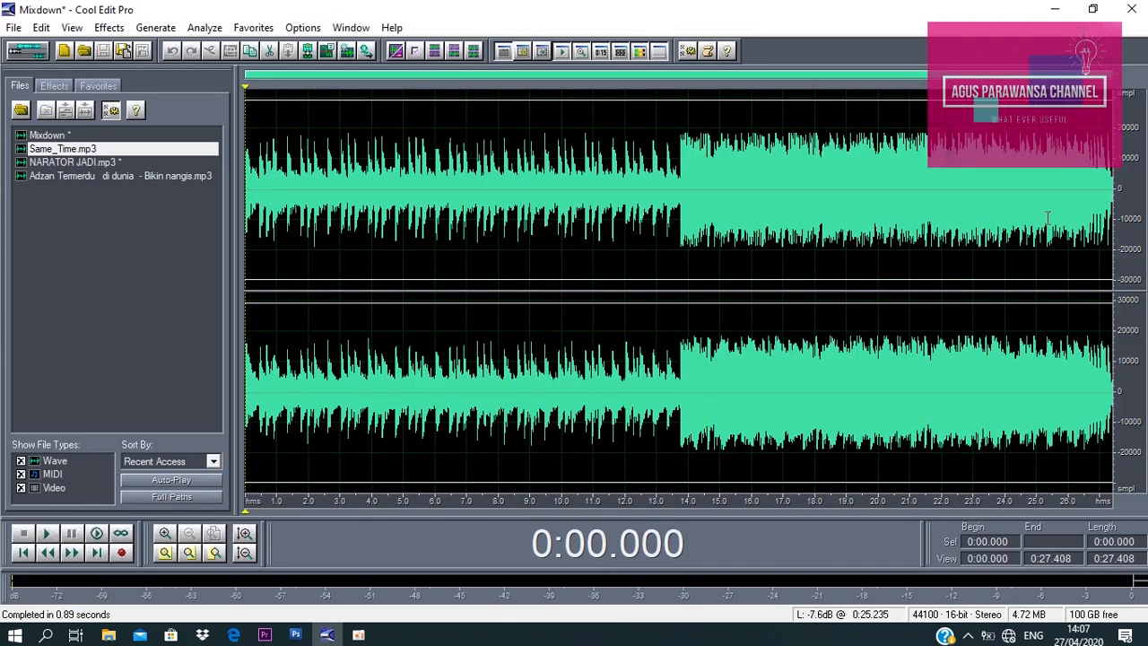
Start saving the mixdown under a new name, accept 128 Kbps, 44100 Hz stereo MP3 encoding, and choose Local Disk (E:) as the destination
{"action": "left_click", "coordinate": [702, 305]}
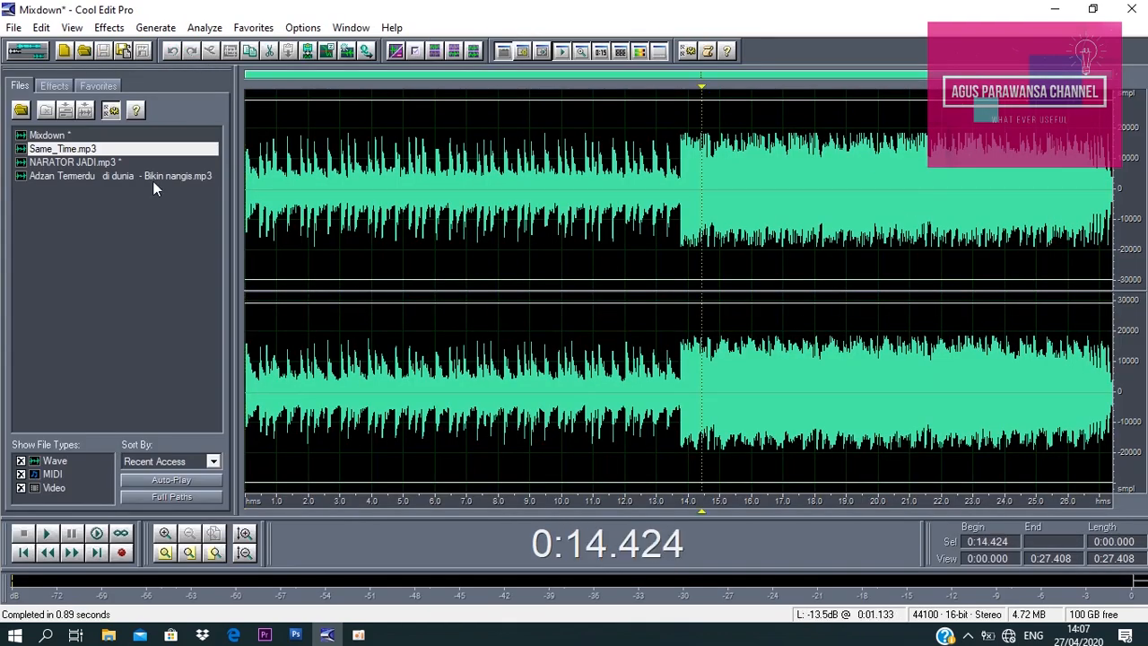
{"action": "left_click", "coordinate": [14, 27]}
{"action": "left_click", "coordinate": [22, 264]}
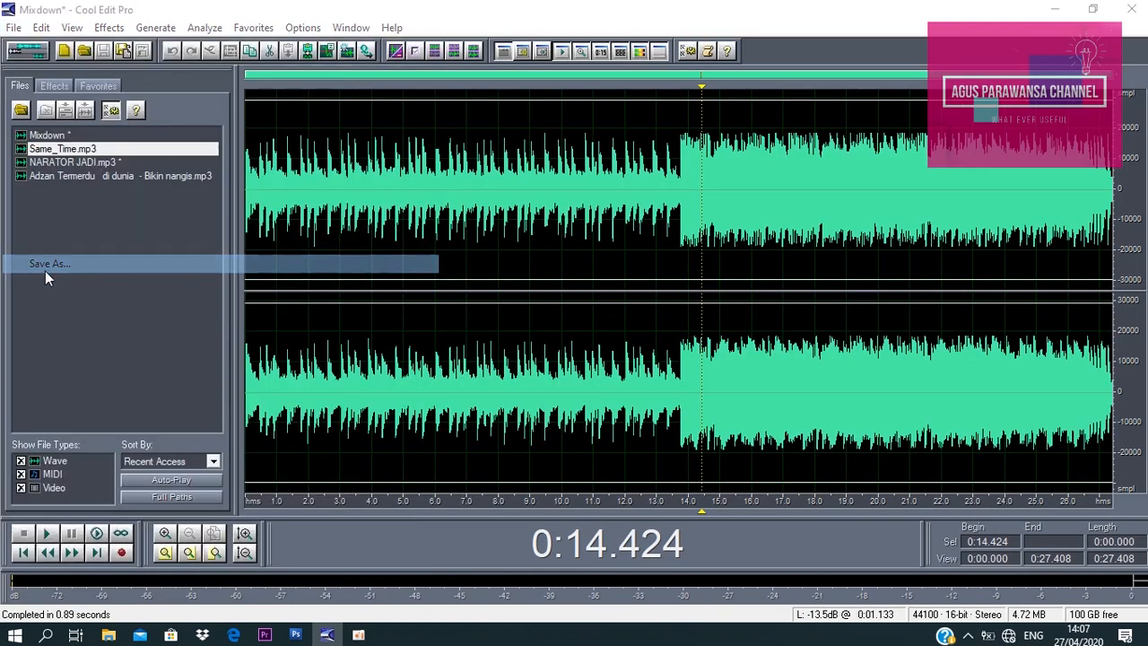
{"action": "left_click", "coordinate": [803, 486]}
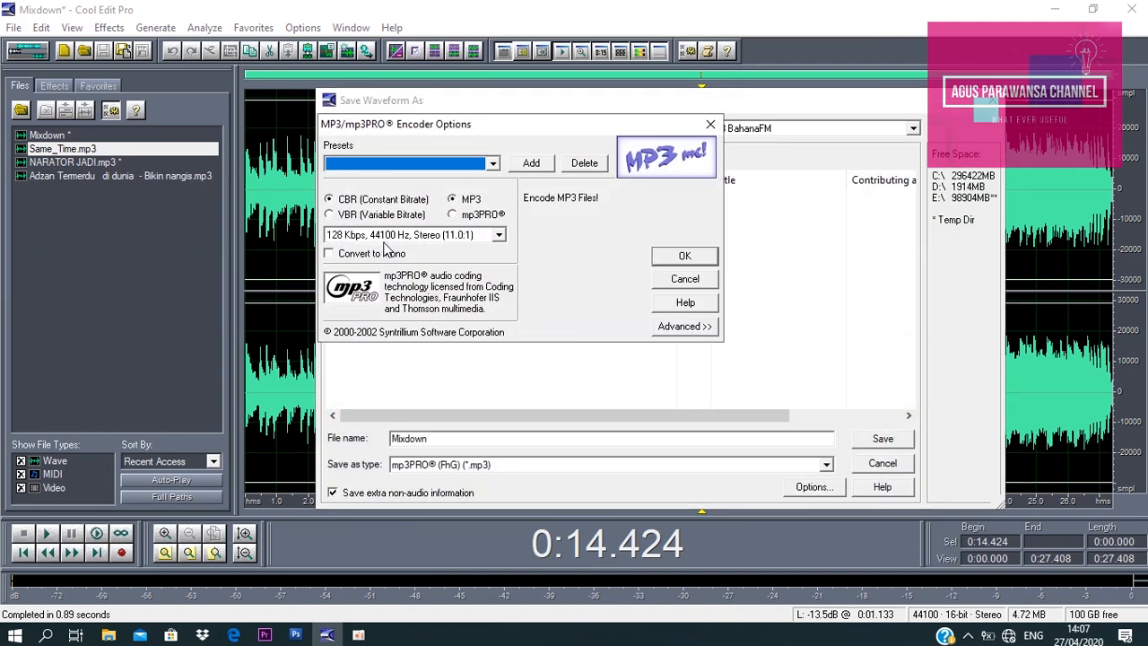
{"action": "left_click", "coordinate": [682, 257]}
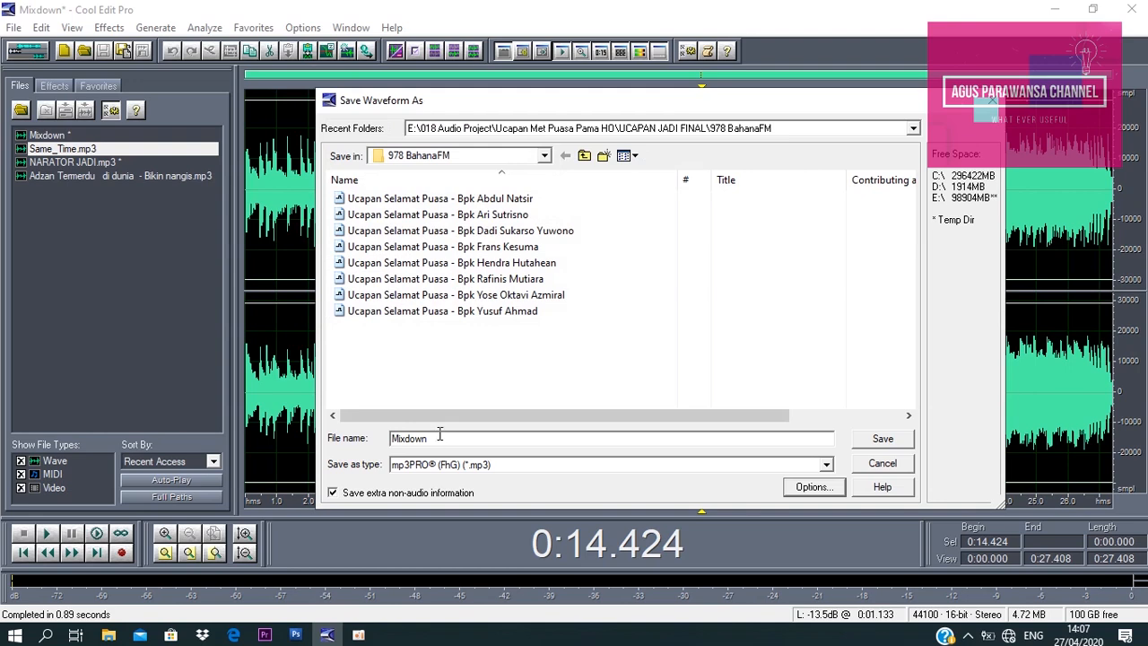
{"action": "left_click", "coordinate": [420, 155]}
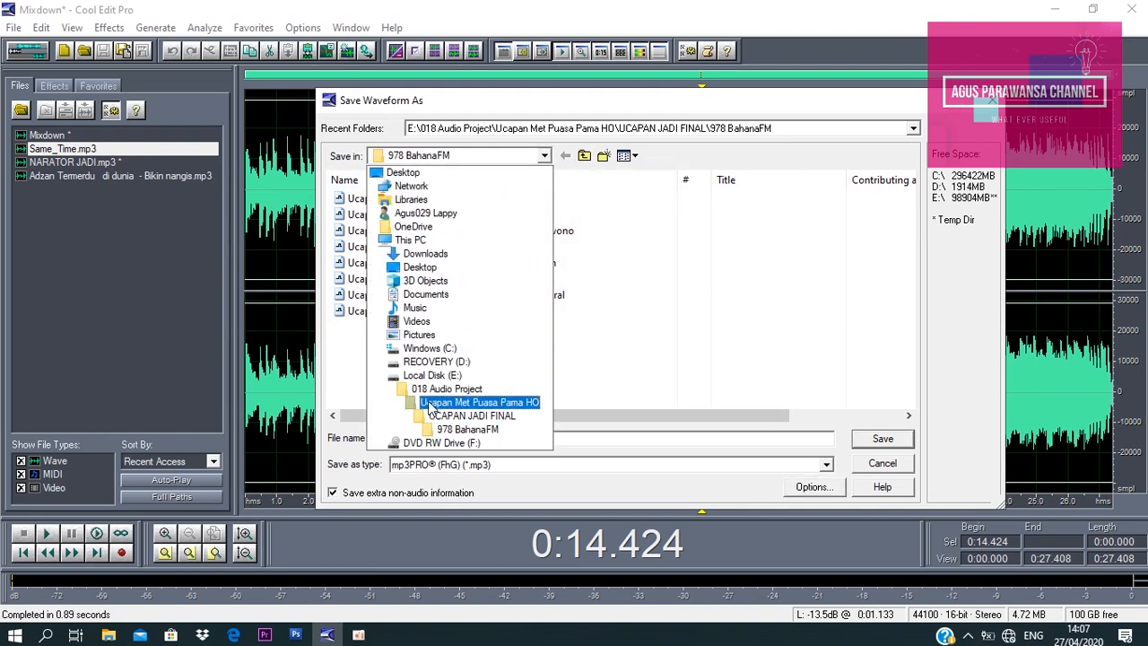
{"action": "left_click", "coordinate": [429, 375]}
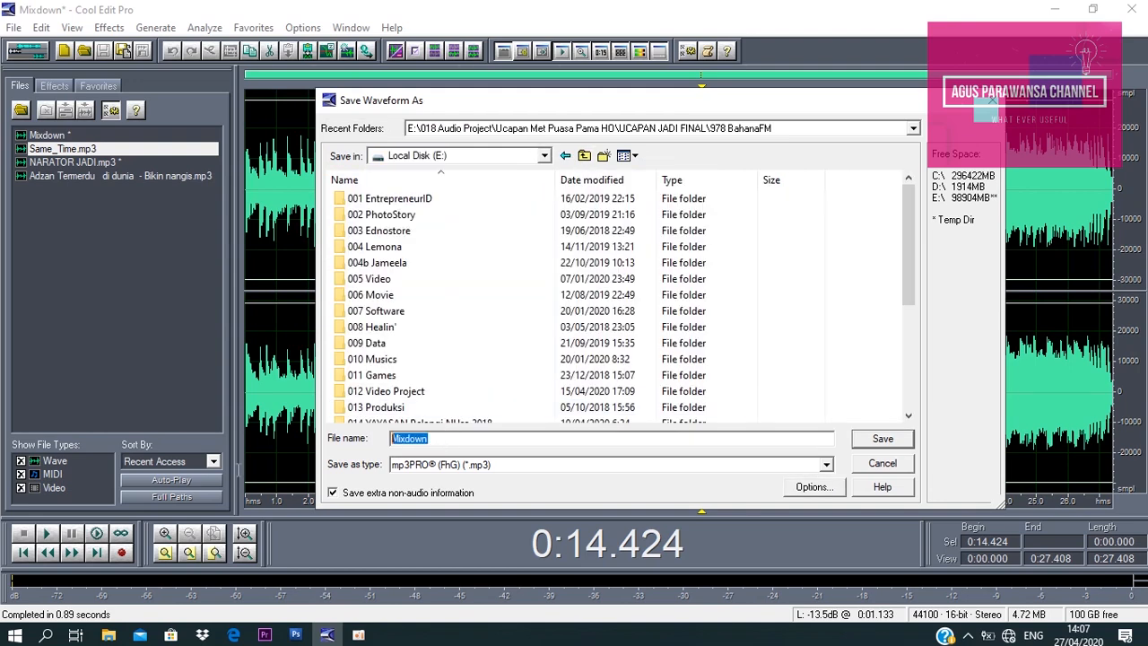
Name the file potongan a, confirm the MP3 encoder options and save it
{"action": "type", "text": "potongan a"}
{"action": "left_click", "coordinate": [813, 487]}
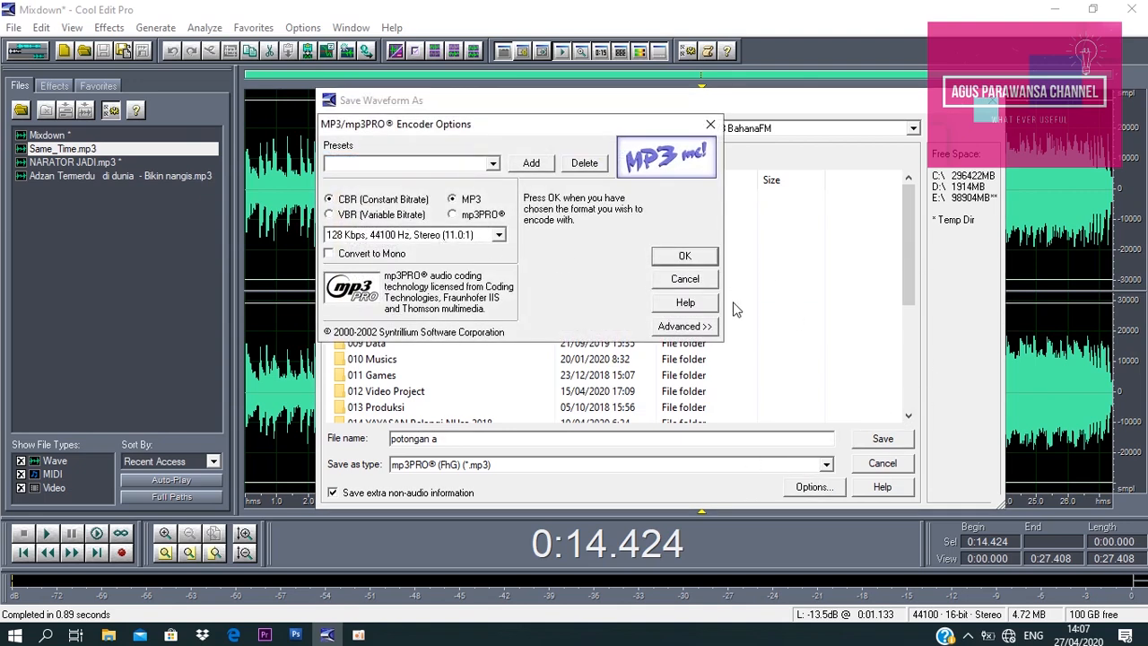
{"action": "left_click", "coordinate": [684, 256]}
{"action": "left_click", "coordinate": [883, 438]}
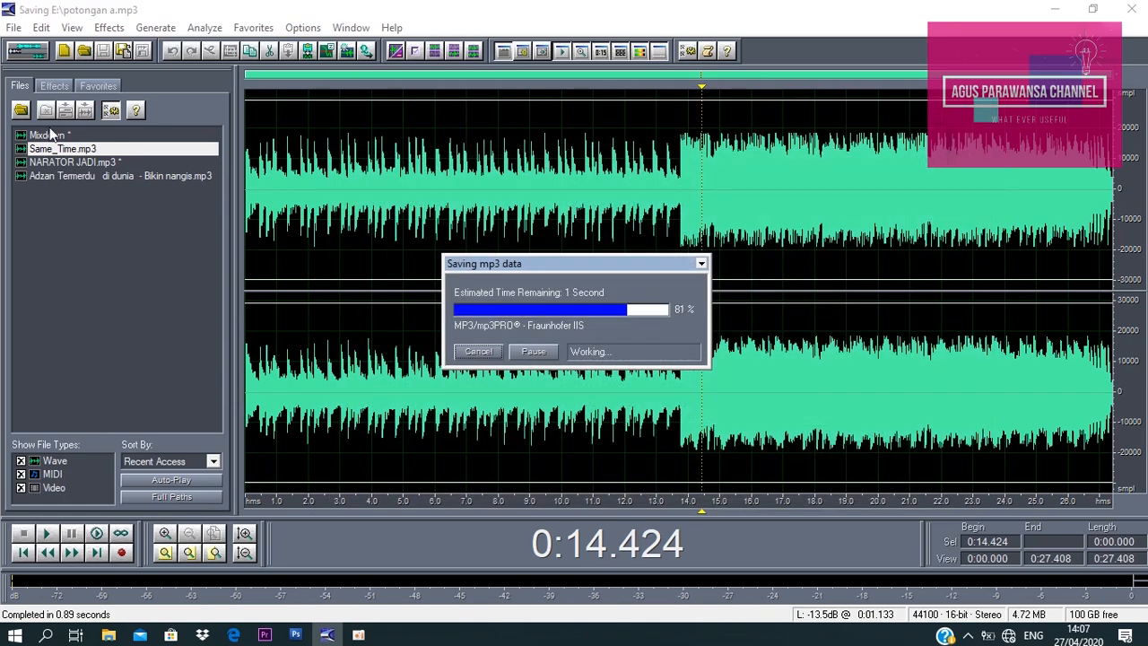
Return to the multitrack view, mute Track 1 and unmute Track 2
{"action": "left_click", "coordinate": [38, 53]}
{"action": "left_click", "coordinate": [418, 205]}
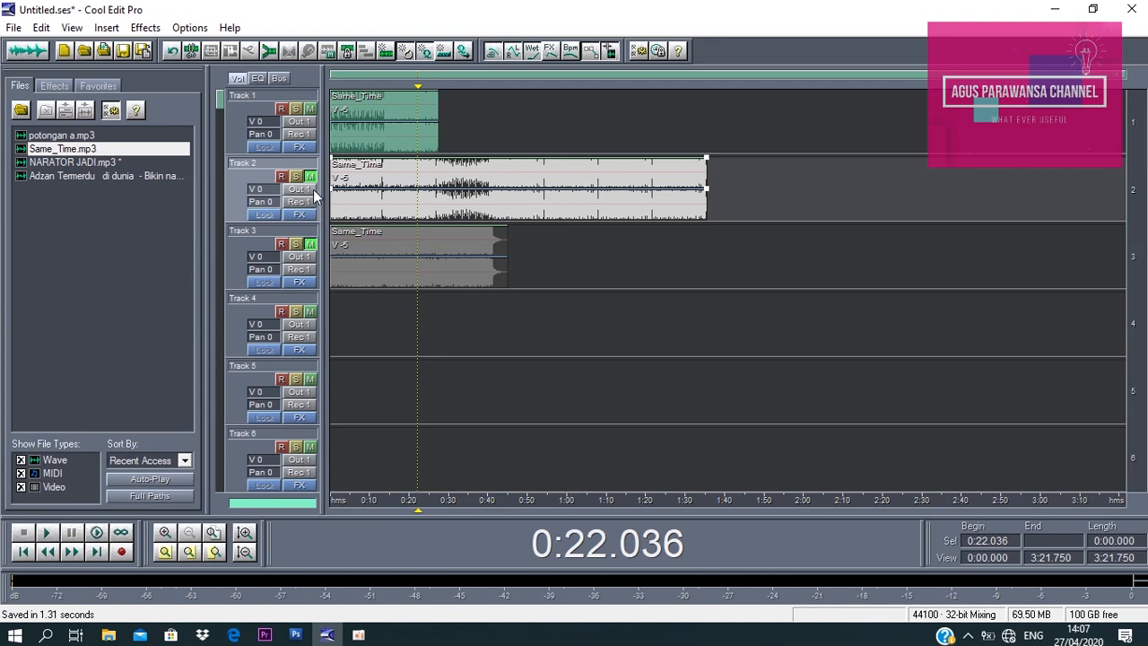
{"action": "left_click", "coordinate": [320, 121]}
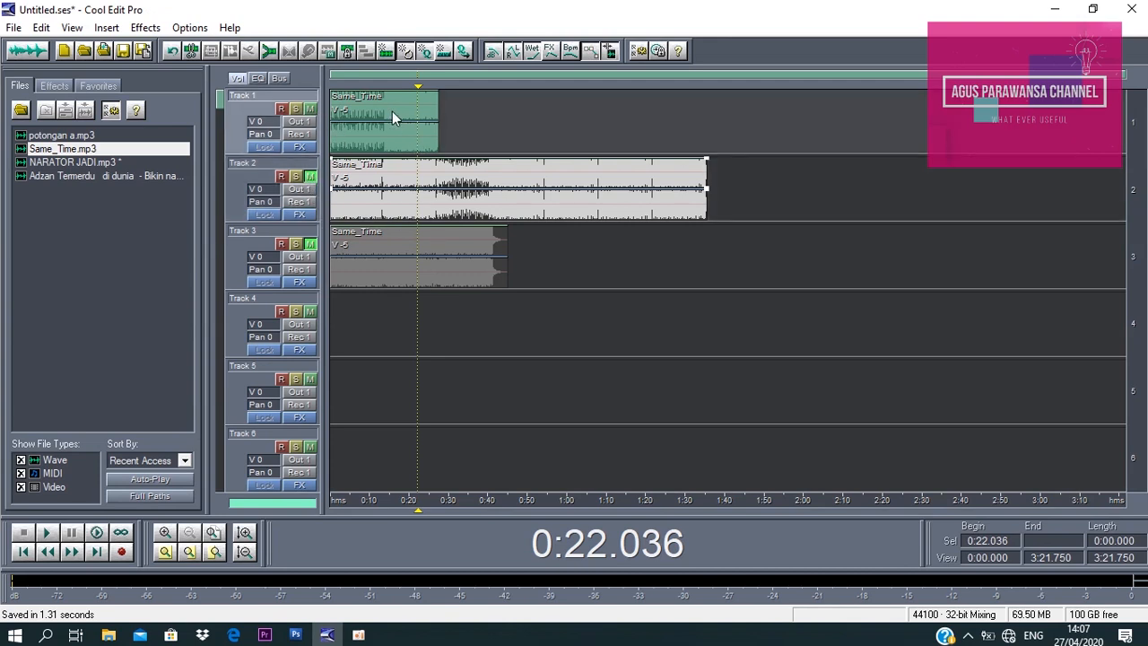
{"action": "left_click", "coordinate": [309, 108]}
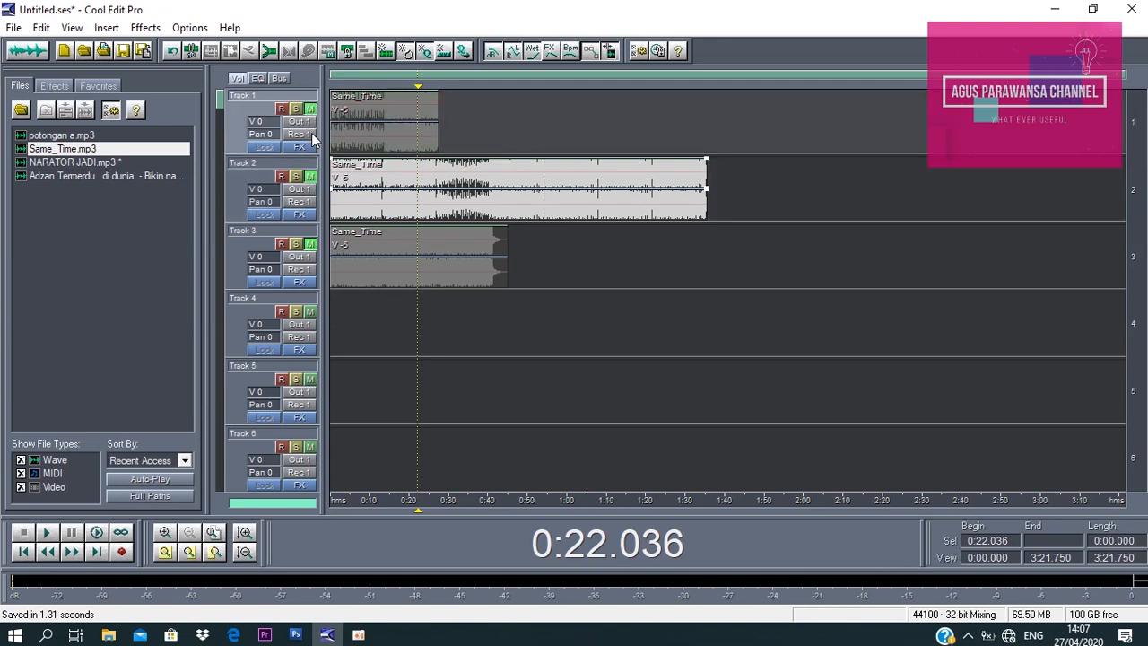
{"action": "left_click", "coordinate": [311, 176]}
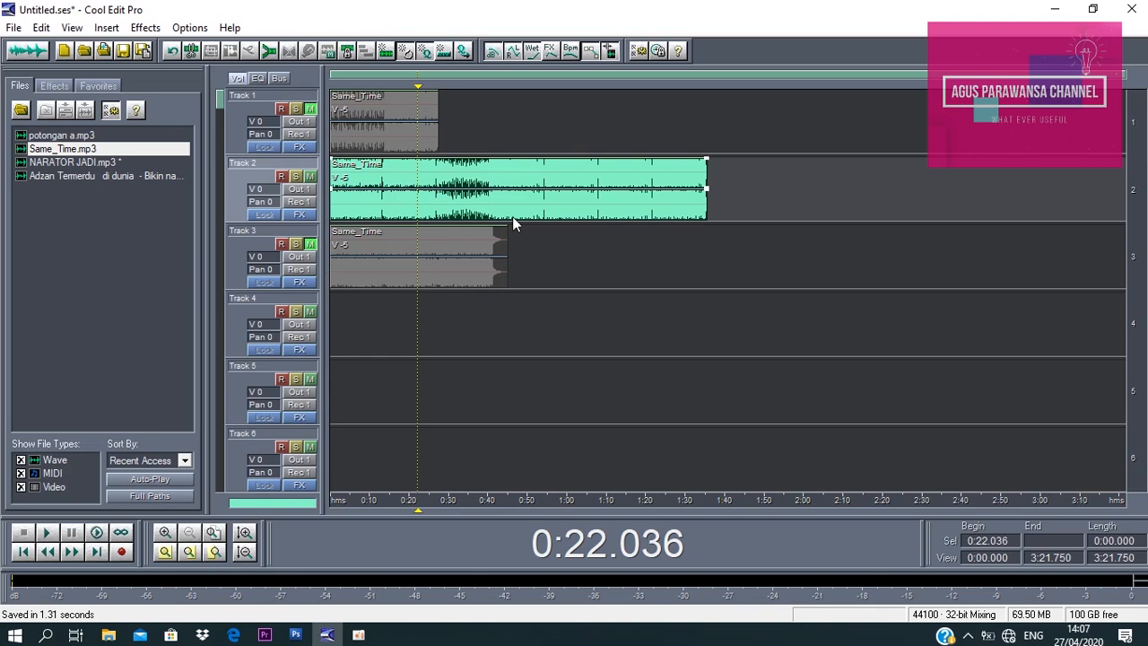
Mix down the middle section on Track 2 to a new stereo file and save it as potongan b.mp3
{"action": "left_click", "coordinate": [542, 207]}
{"action": "left_click", "coordinate": [572, 247]}
{"action": "left_click", "coordinate": [575, 203]}
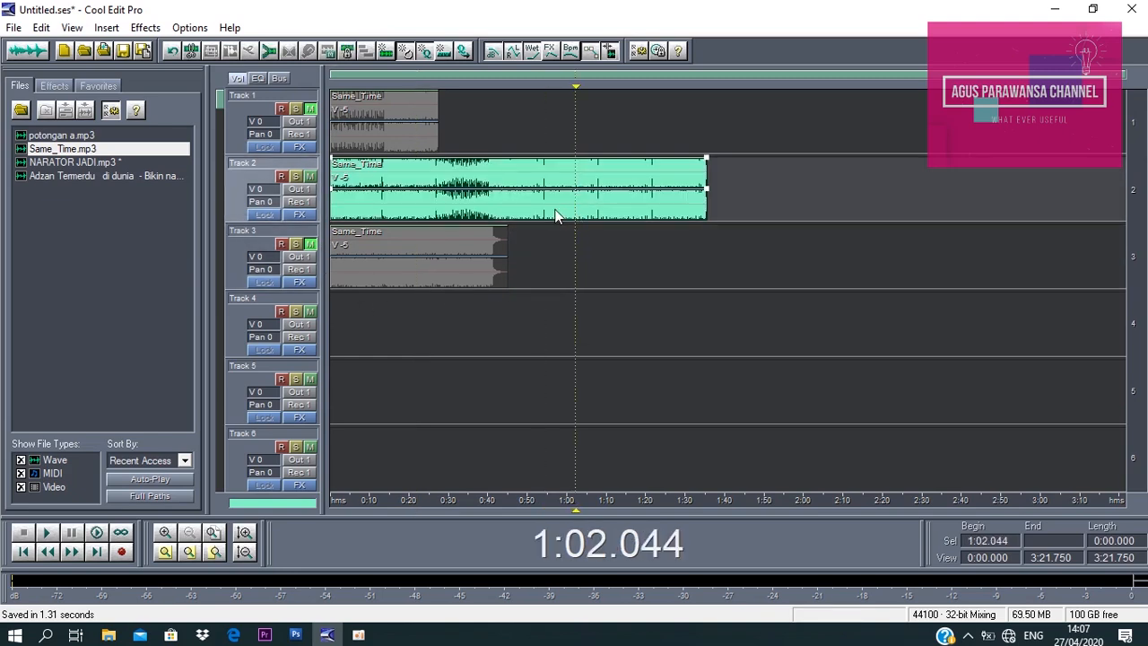
{"action": "right_click", "coordinate": [556, 215]}
{"action": "left_click", "coordinate": [603, 240]}
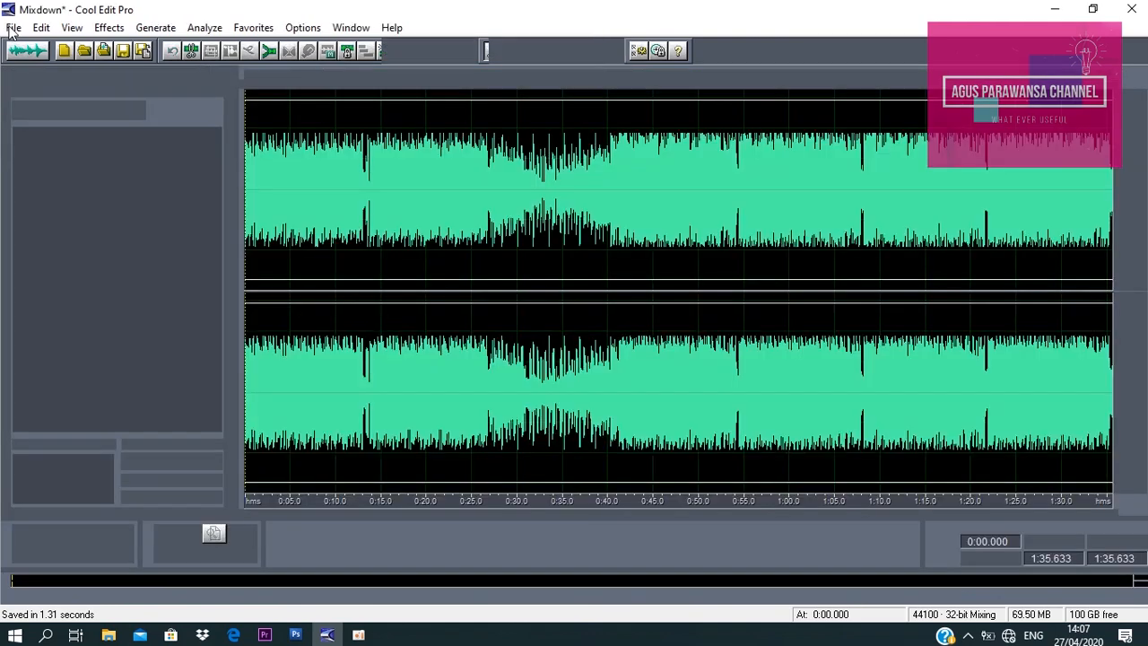
{"action": "left_click", "coordinate": [14, 27]}
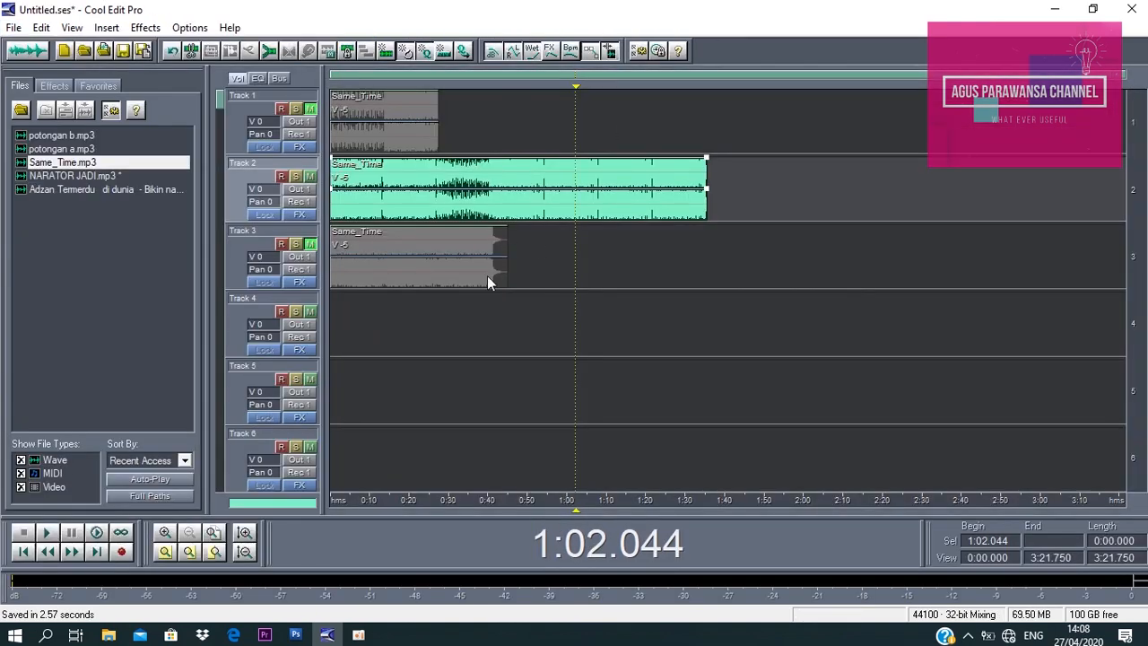
Unmute Track 3 and mute Track 2 in the multitrack session
{"action": "left_click", "coordinate": [423, 326]}
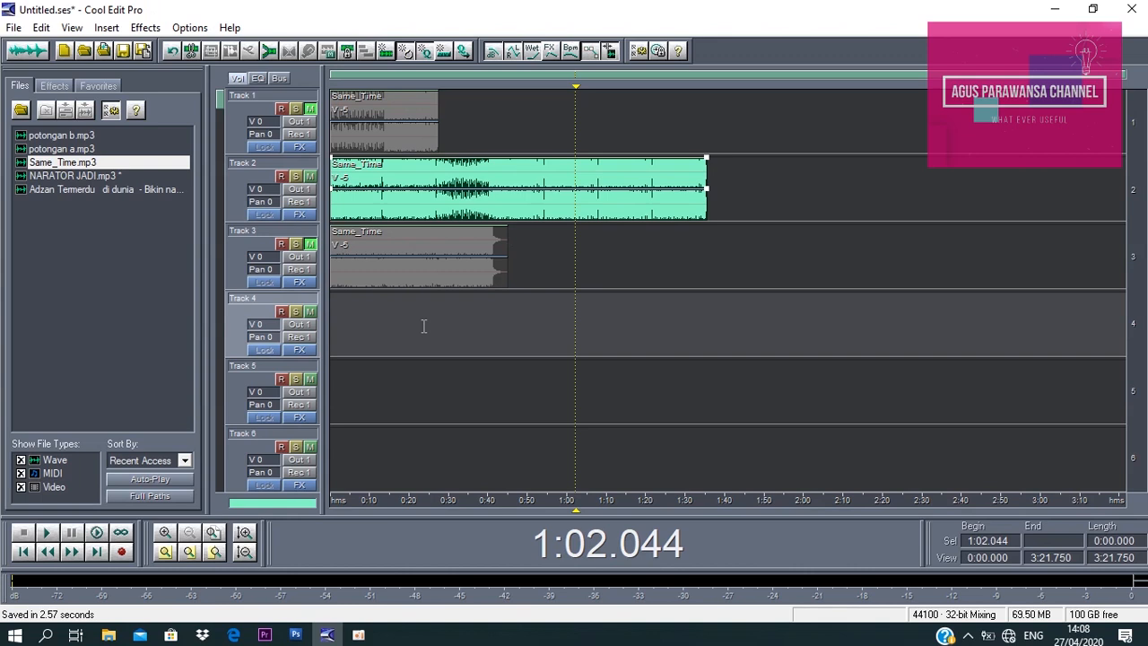
{"action": "left_click", "coordinate": [311, 244]}
{"action": "left_click", "coordinate": [312, 176]}
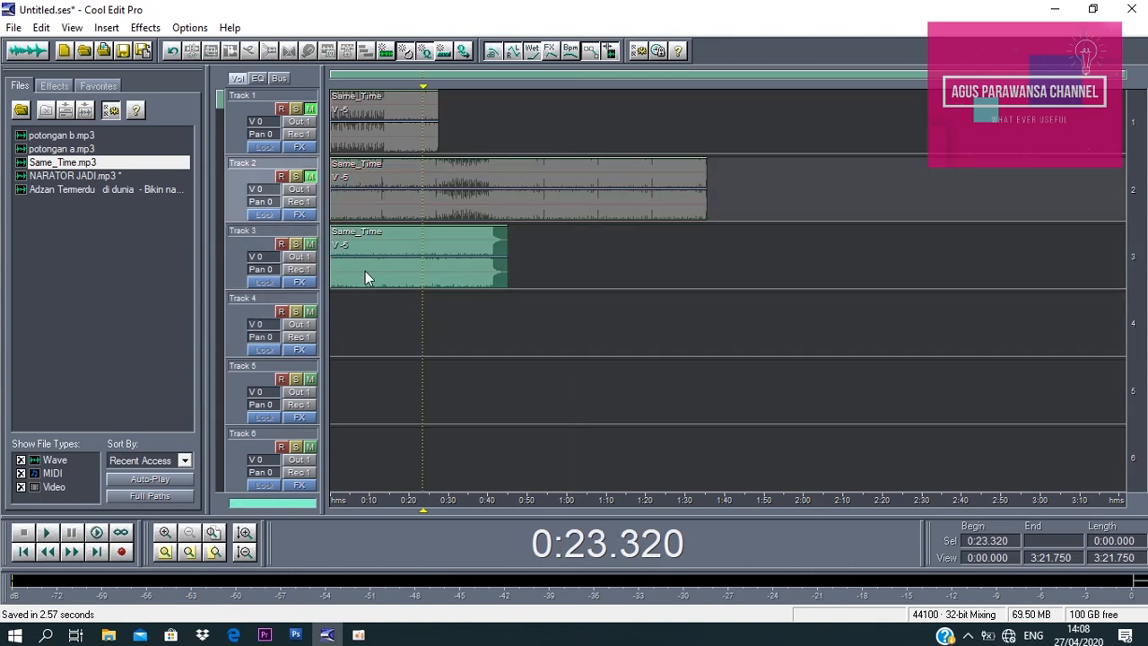
Select the ending section on Track 3 and mix it down to a new stereo file
{"action": "left_click", "coordinate": [382, 269]}
{"action": "left_click", "coordinate": [606, 325]}
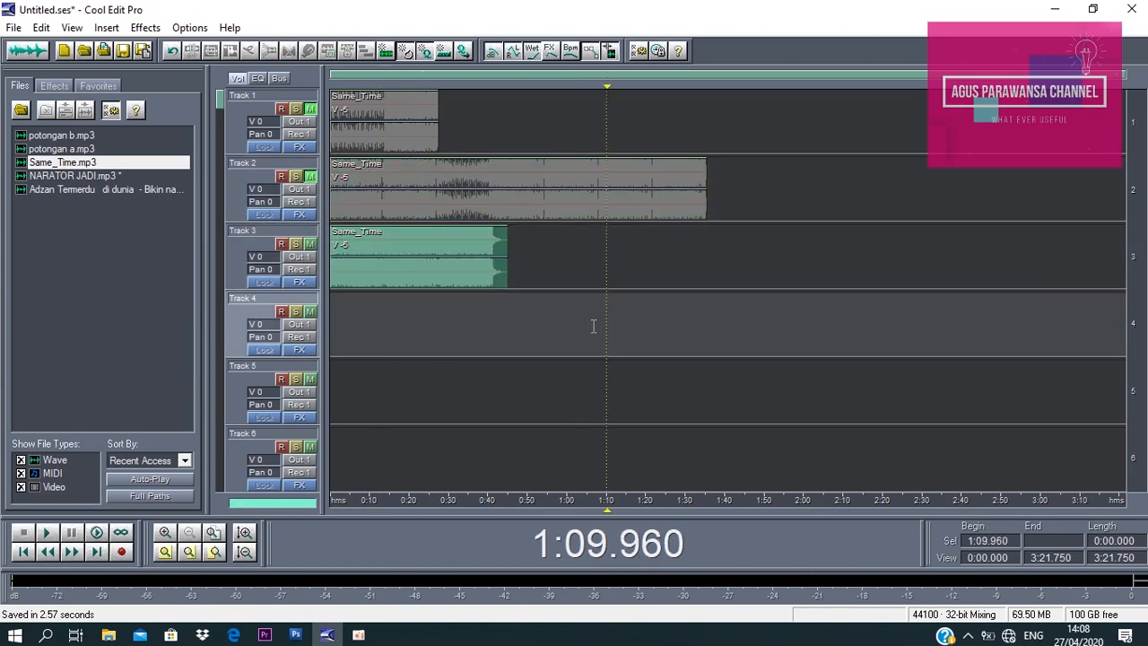
{"action": "left_click", "coordinate": [419, 247]}
{"action": "right_click", "coordinate": [418, 247]}
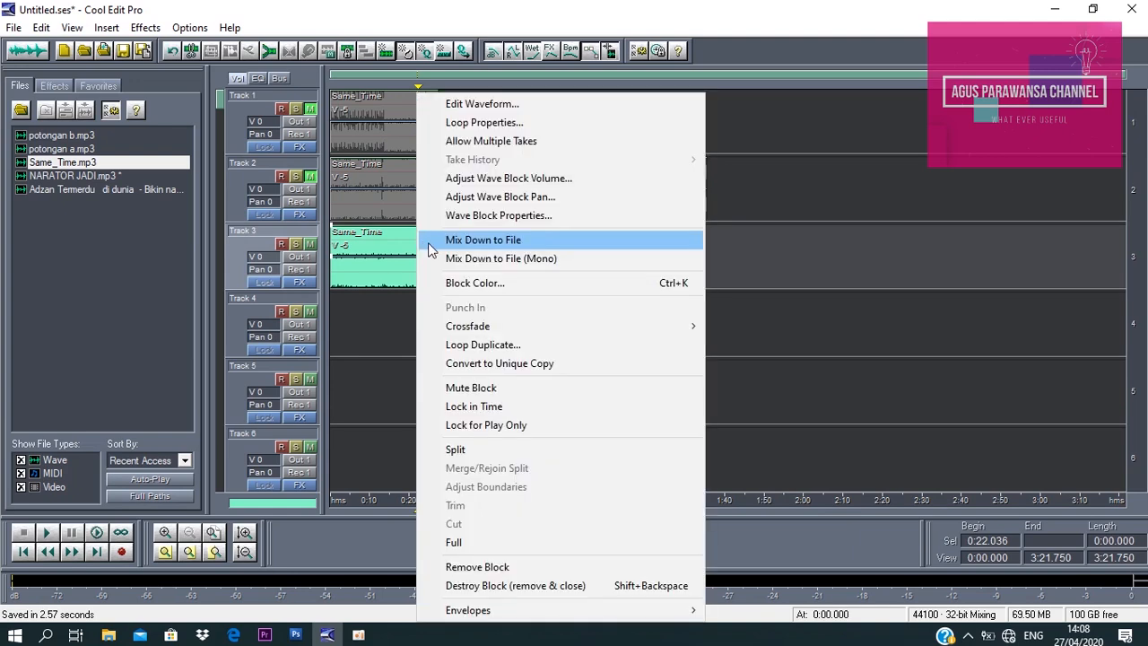
{"action": "left_click", "coordinate": [428, 242]}
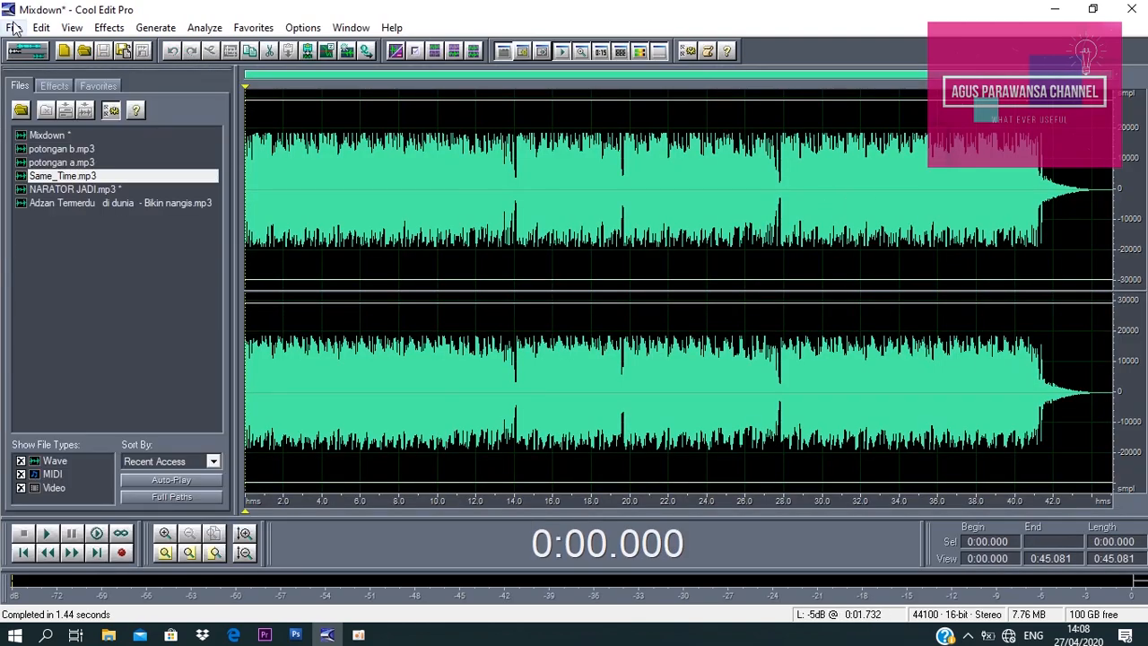
Save the new mixdown as potongan c in MP3 format on Local Disk (E:), reusing the potongan b file name as a base
{"action": "left_click", "coordinate": [13, 27]}
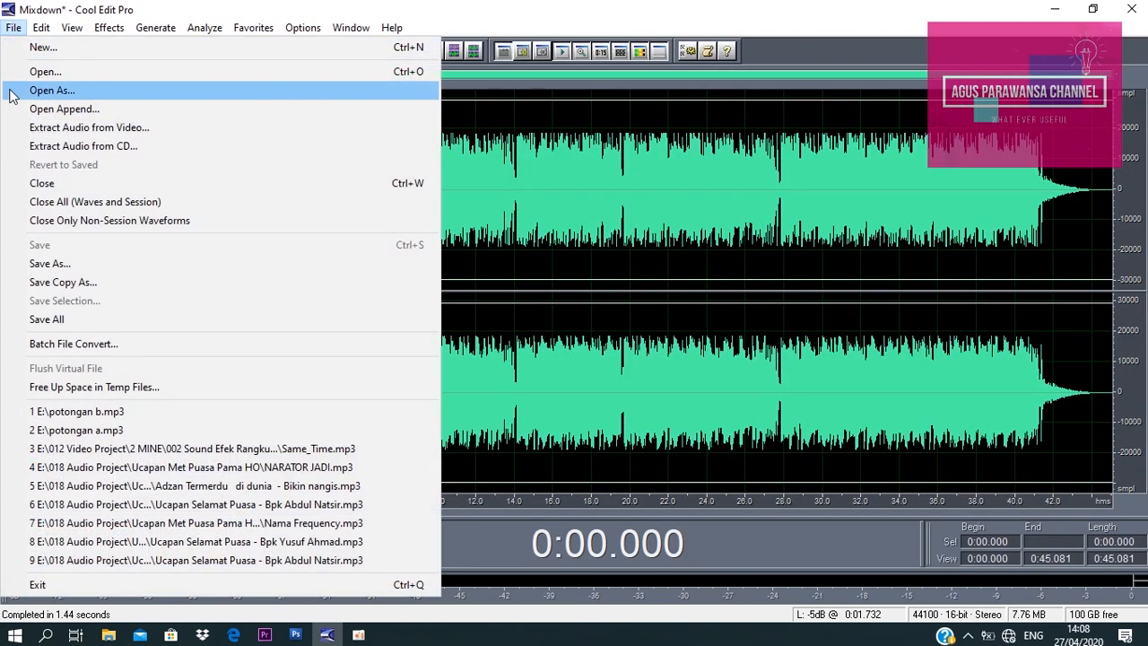
{"action": "left_click", "coordinate": [18, 263]}
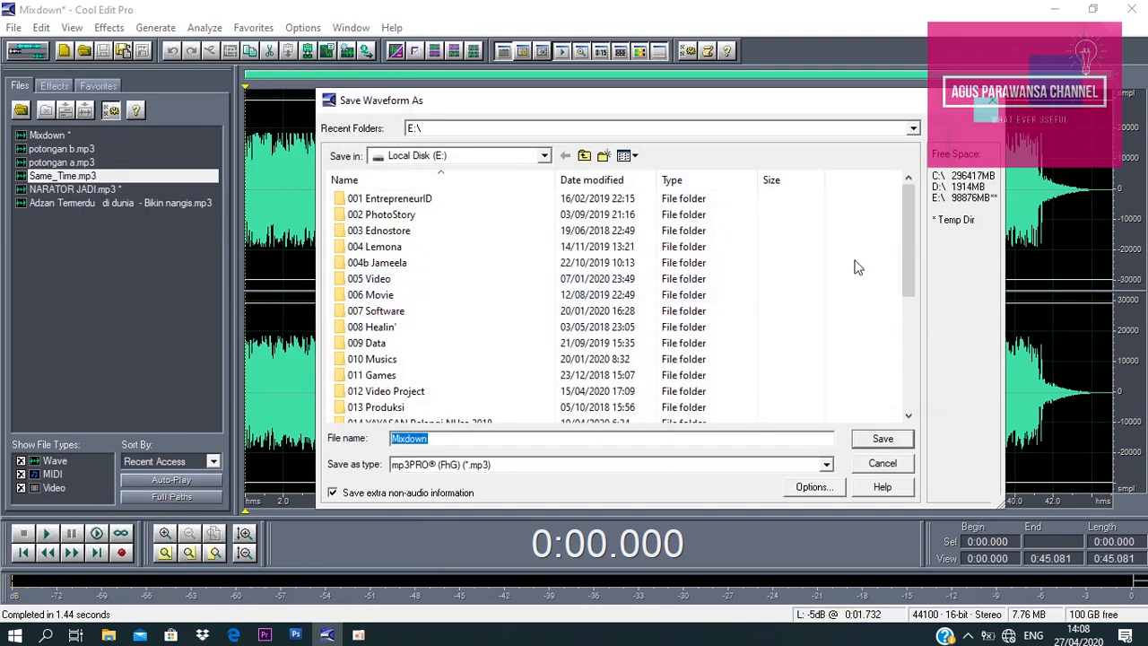
{"action": "left_click_drag", "start_coordinate": [908, 229], "coordinate": [908, 359]}
{"action": "left_click", "coordinate": [395, 409]}
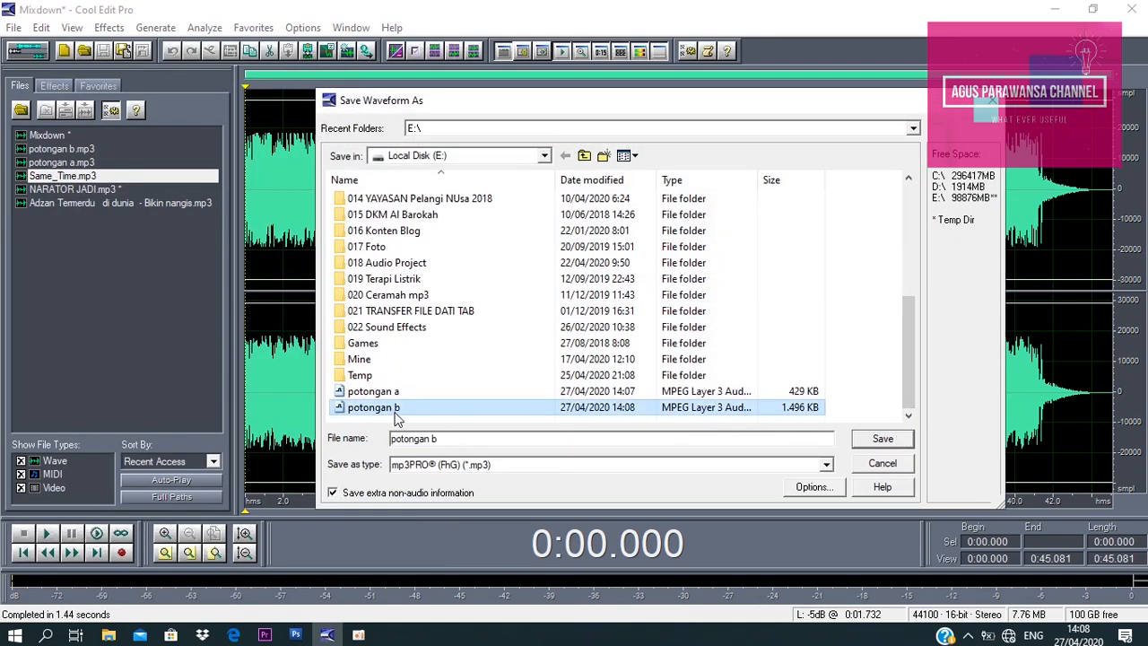
{"action": "left_click", "coordinate": [441, 438]}
{"action": "key", "text": "BackSpace"}
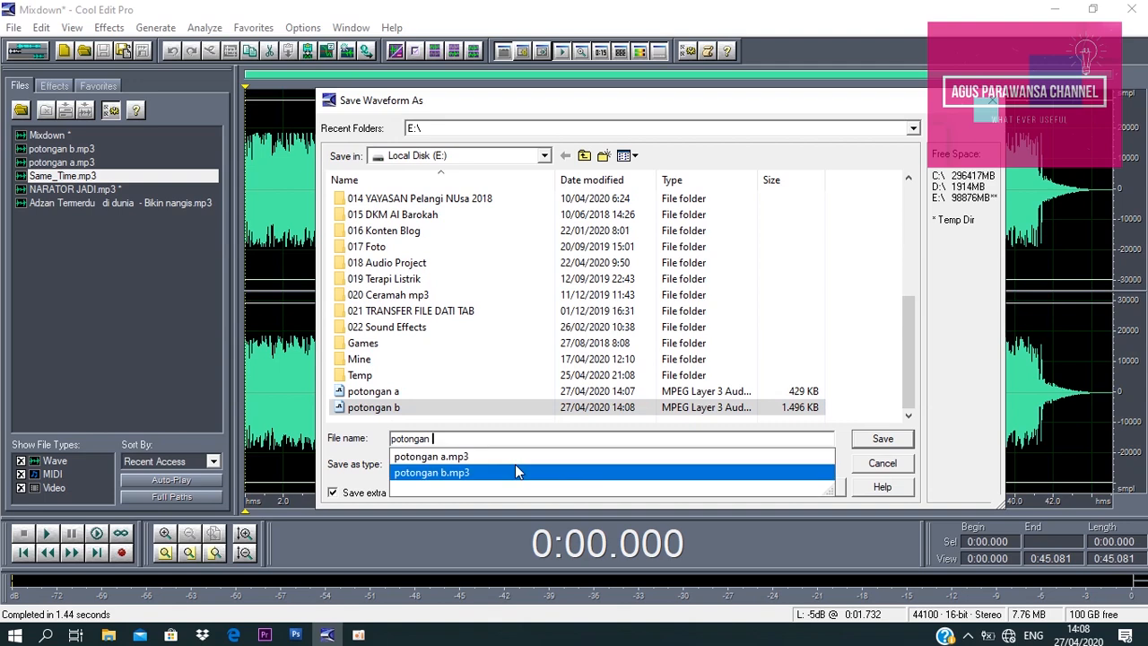
{"action": "type", "text": "c"}
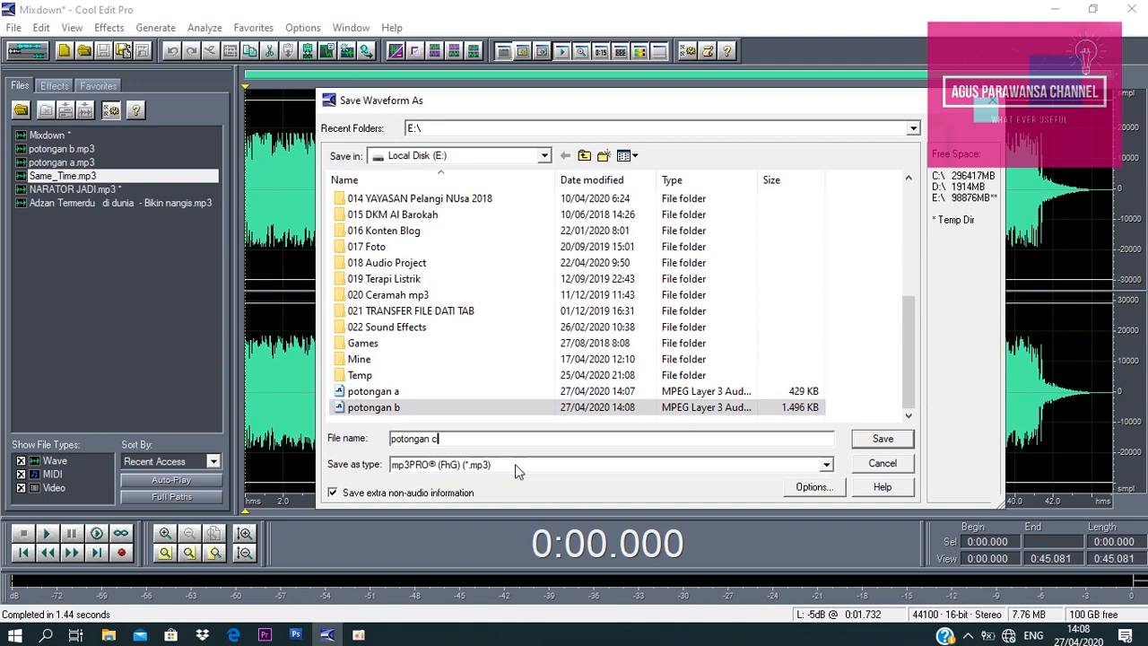
{"action": "left_click", "coordinate": [834, 492]}
{"action": "left_click", "coordinate": [689, 259]}
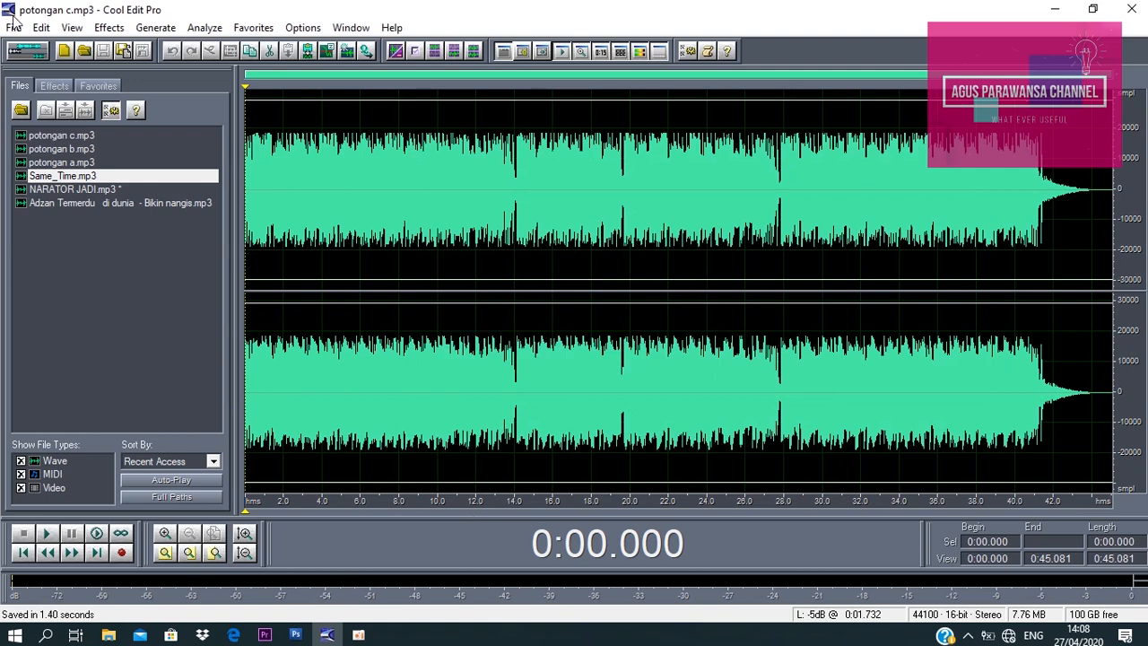
Return to the multitrack view and arrange the three sections in order on Track 1 with gaps between them
{"action": "left_click", "coordinate": [25, 50]}
{"action": "left_click", "coordinate": [394, 325]}
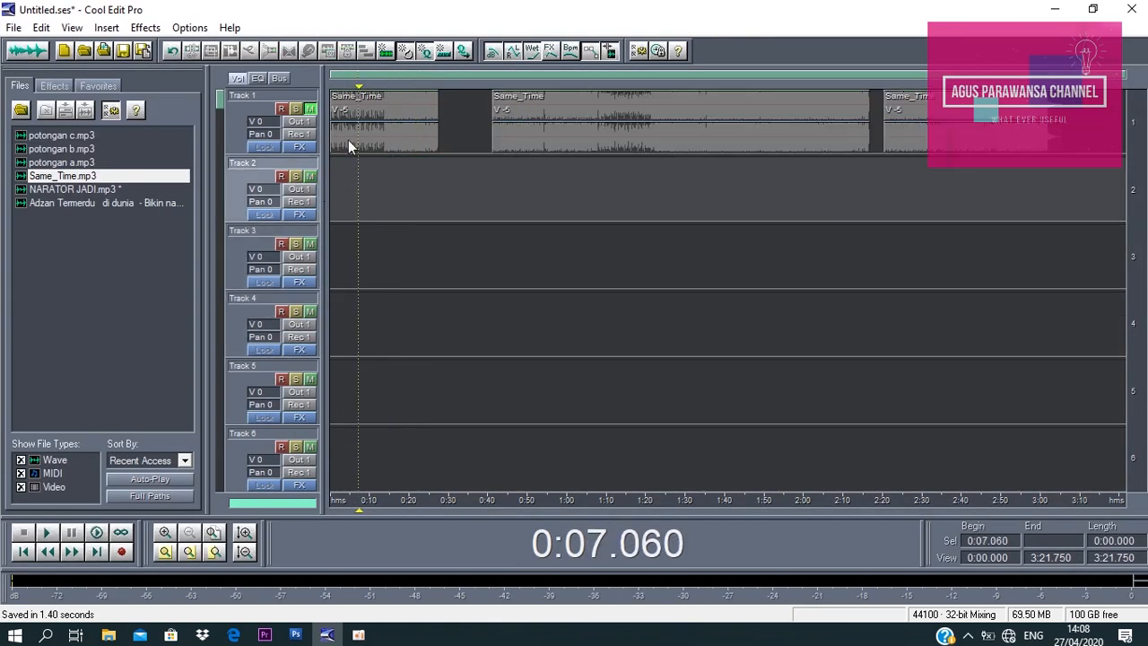
Open the first Track 1 section in the waveform editor, examine the song's beginning up close, and return to the multitrack view
{"action": "double_click", "coordinate": [350, 146]}
{"action": "left_click", "coordinate": [165, 534]}
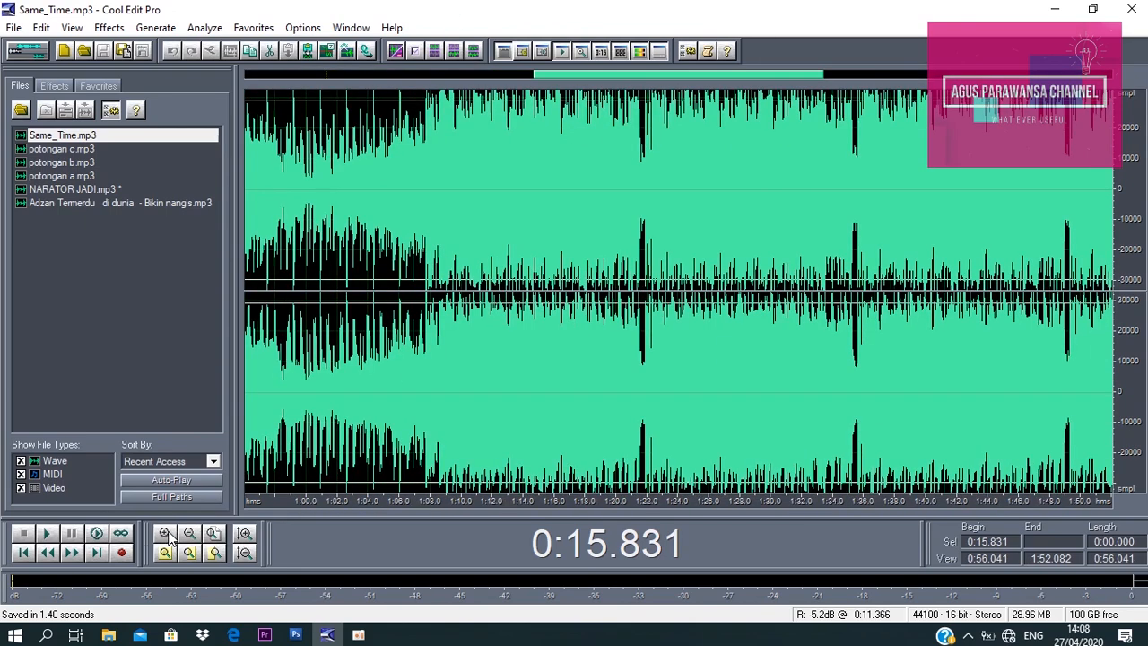
{"action": "left_click", "coordinate": [166, 534]}
{"action": "left_click_drag", "start_coordinate": [696, 76], "coordinate": [264, 61]}
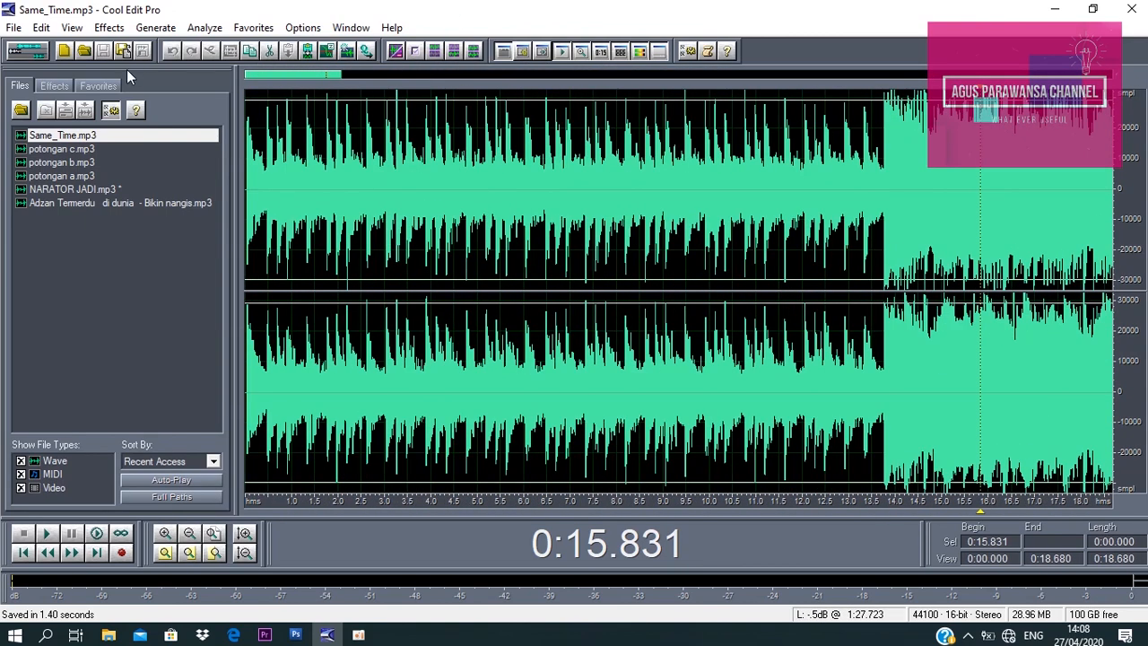
{"action": "left_click", "coordinate": [12, 52]}
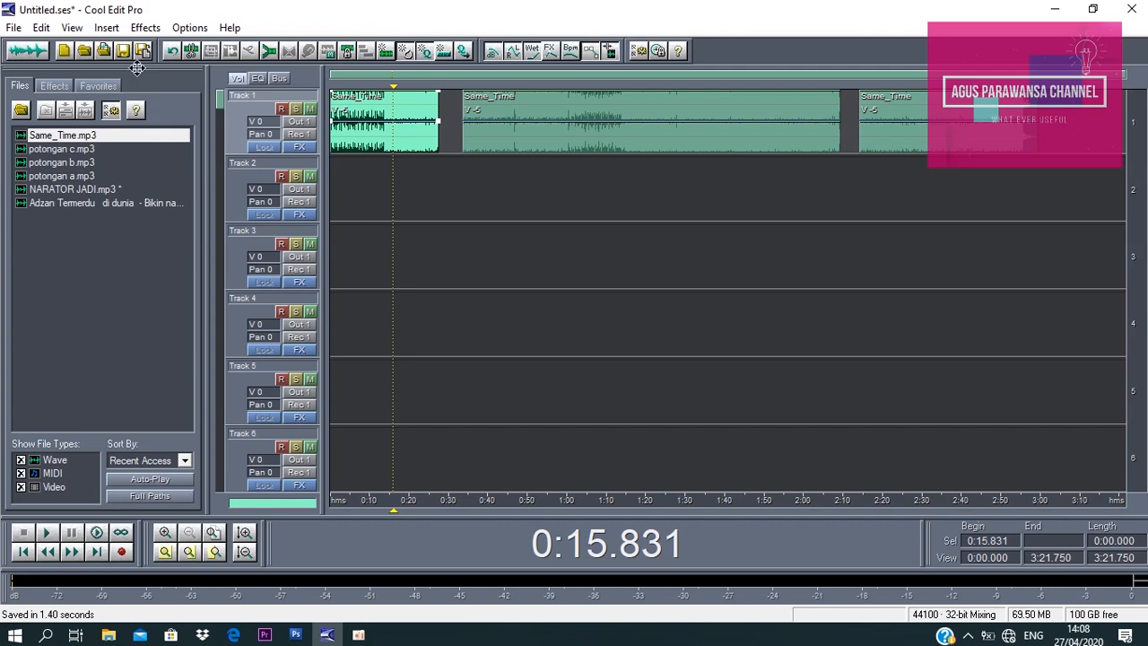
Show the full waveform of Same_Time.mp3 in the waveform editor and listen briefly from about 0:25.7
{"action": "left_click", "coordinate": [39, 52]}
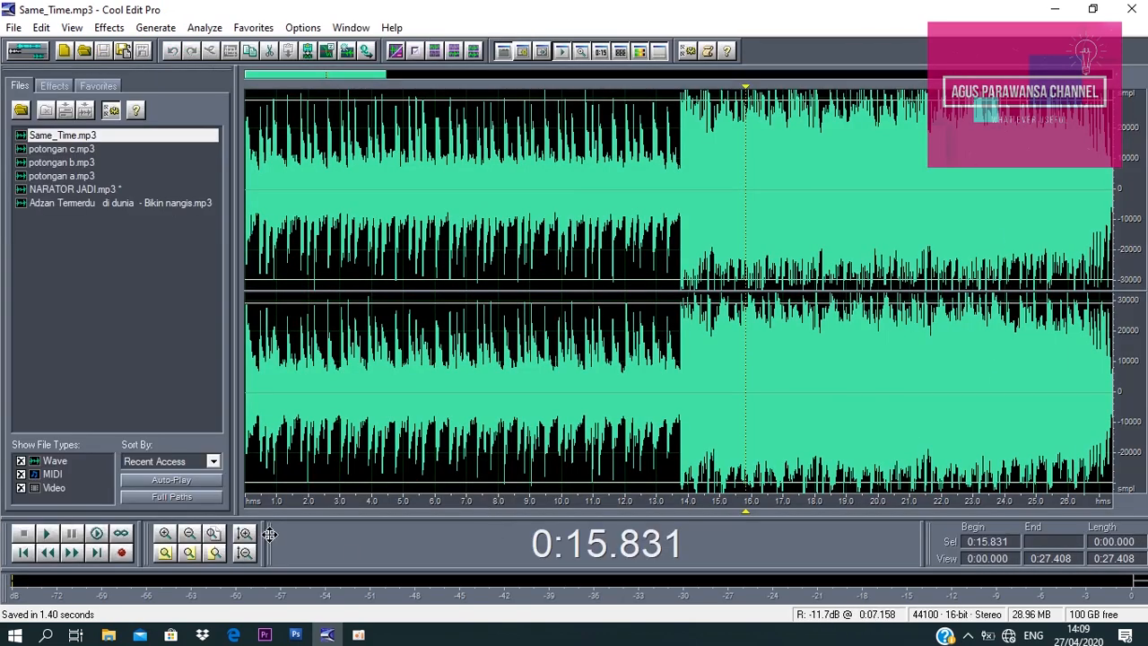
{"action": "left_click", "coordinate": [189, 535]}
{"action": "left_click", "coordinate": [189, 535]}
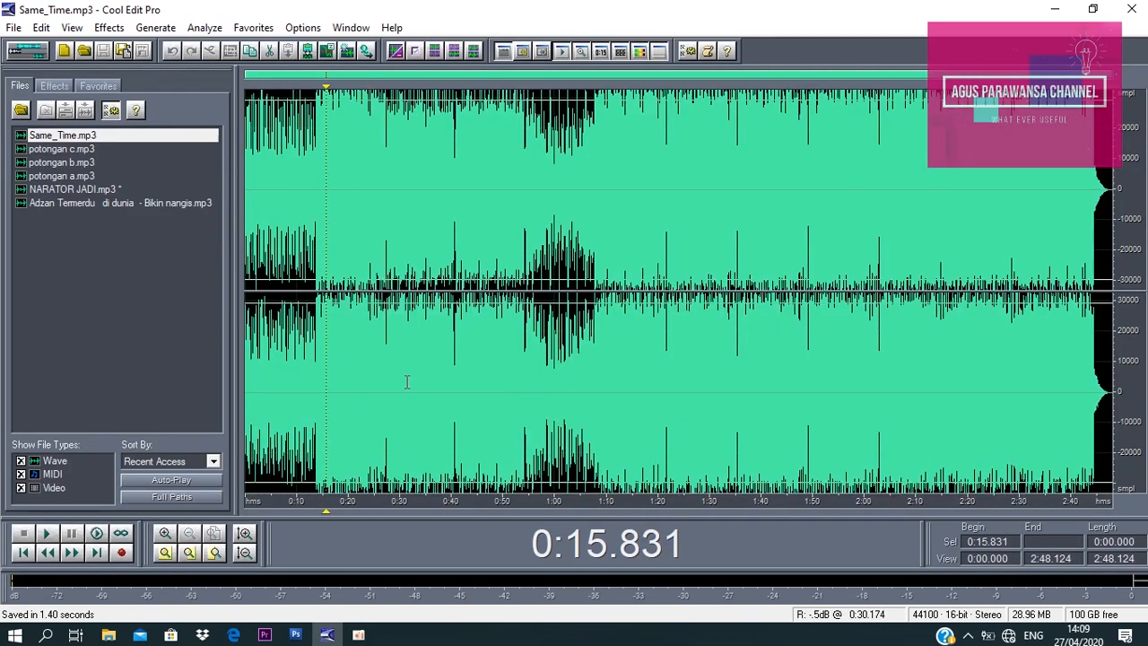
{"action": "left_click", "coordinate": [374, 197]}
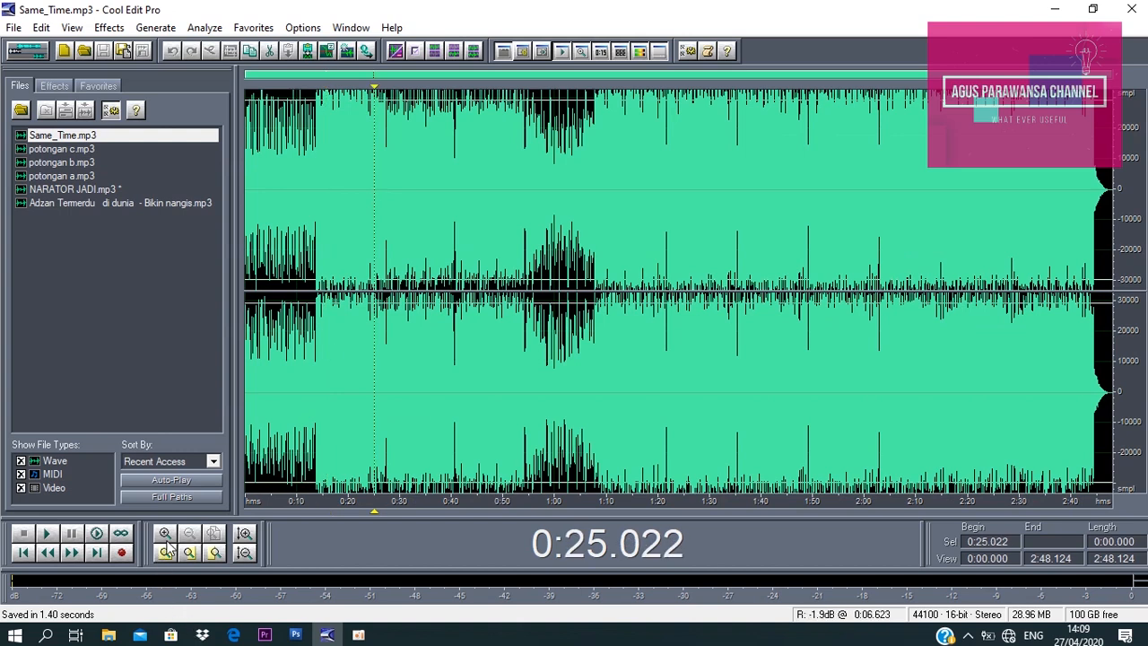
{"action": "left_click", "coordinate": [378, 184]}
{"action": "key", "text": "space"}
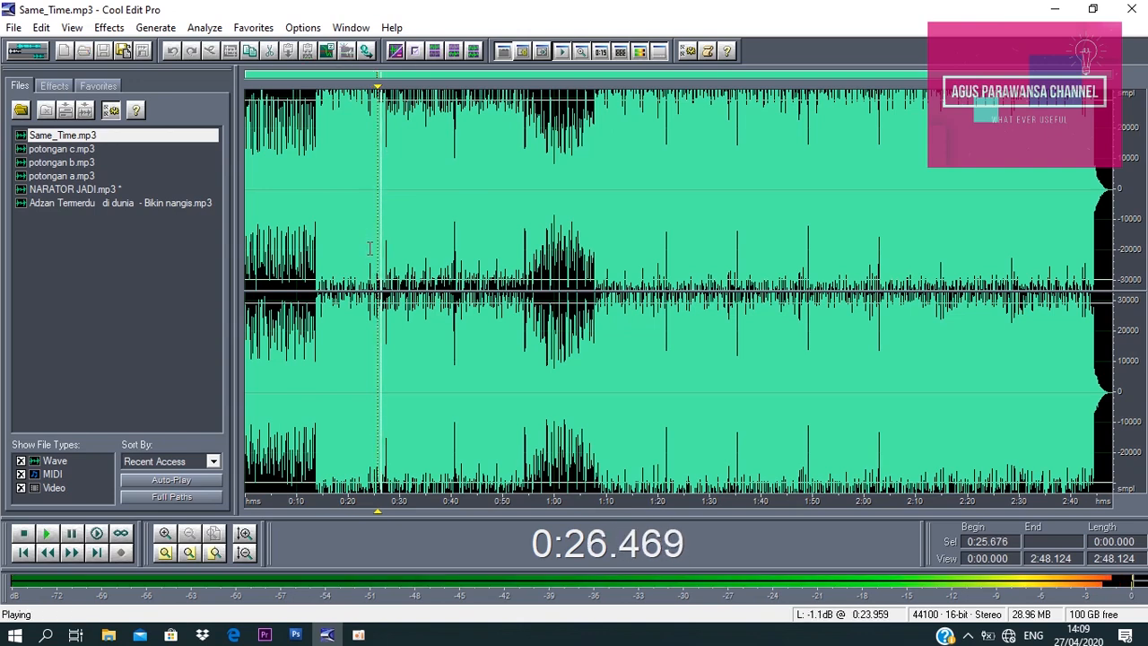
{"action": "key", "text": "space"}
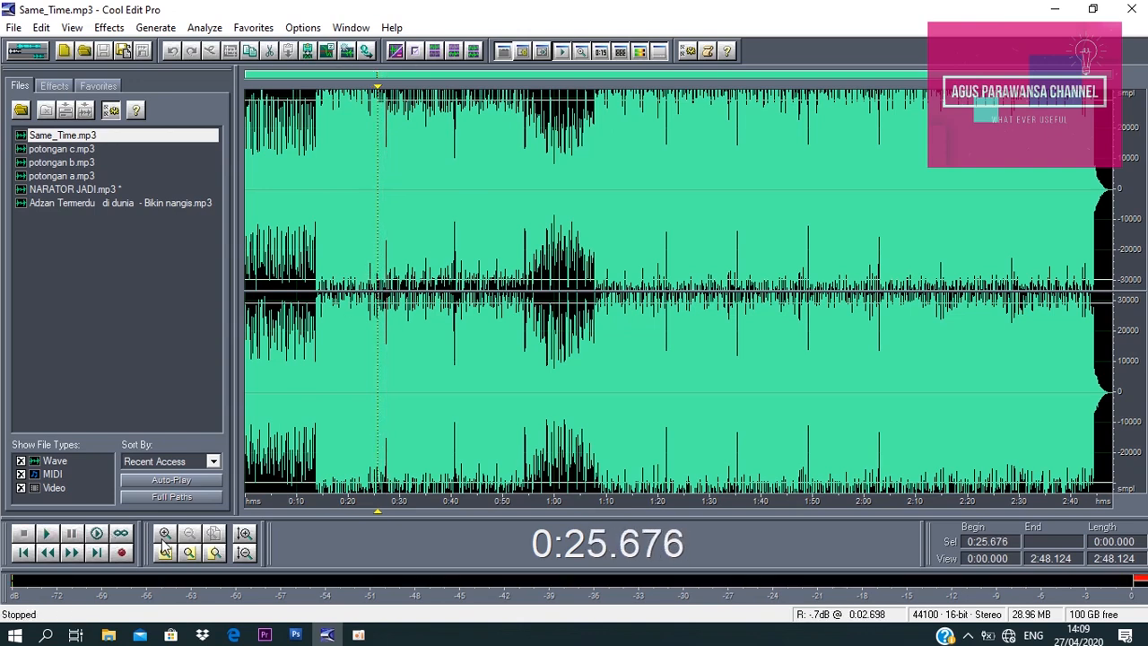
Locate the first cut point by listening from about 0:26.9, and select the audio from the beginning to 0:27.439
{"action": "left_click", "coordinate": [164, 537]}
{"action": "left_click_drag", "start_coordinate": [651, 83], "coordinate": [327, 87]}
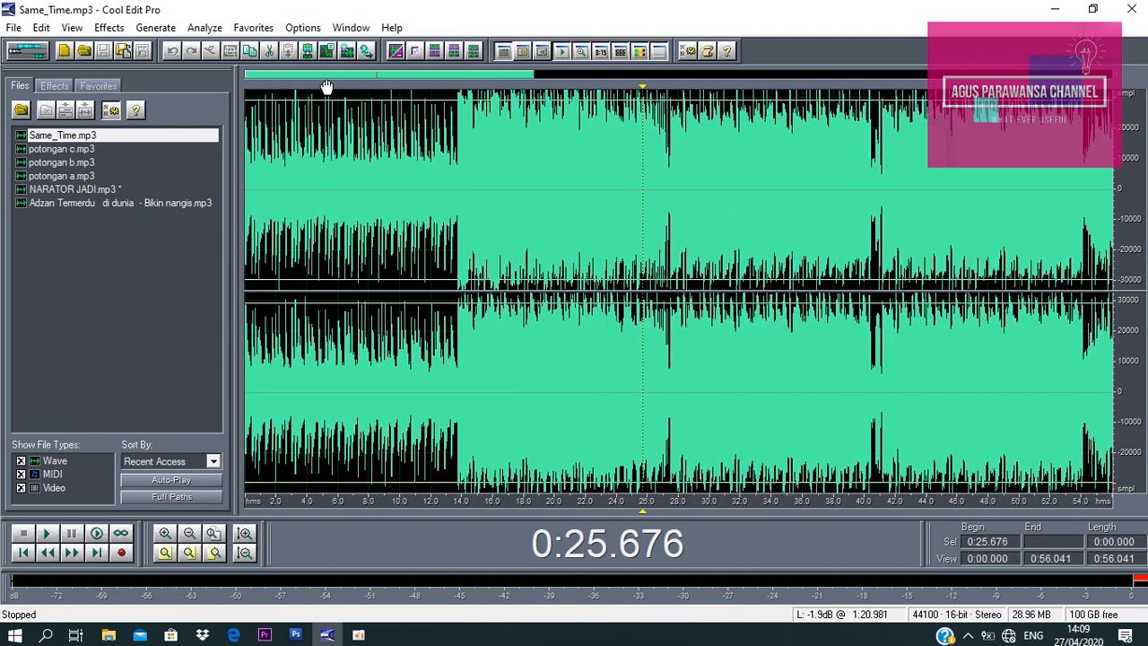
{"action": "left_click", "coordinate": [662, 168]}
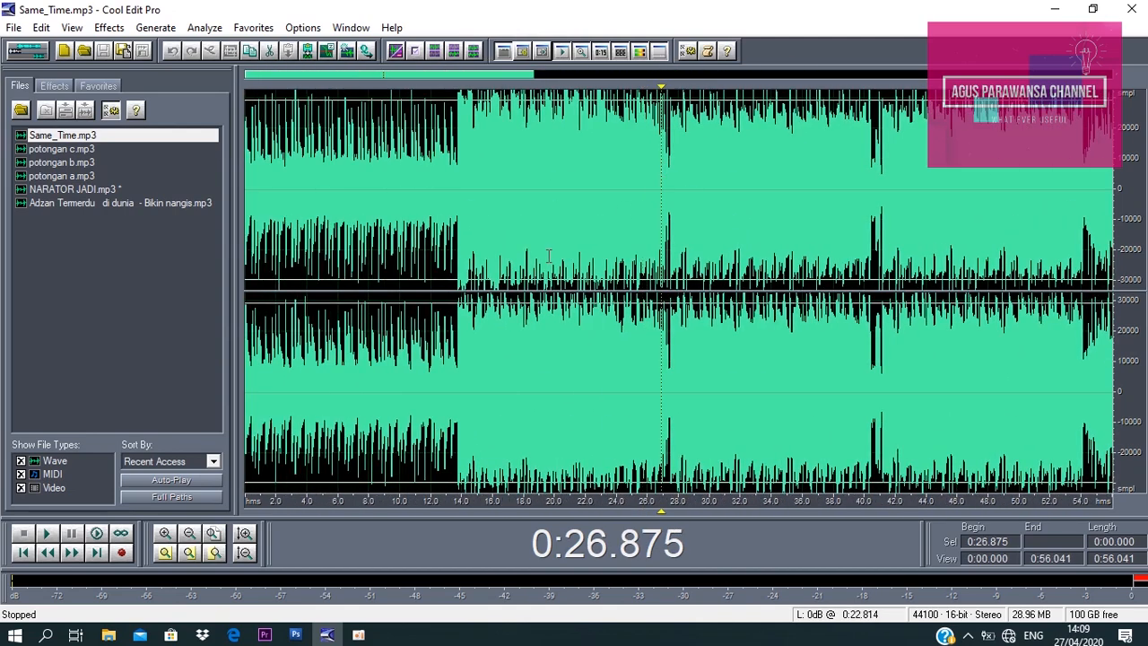
{"action": "left_click", "coordinate": [164, 533]}
{"action": "key", "text": "space"}
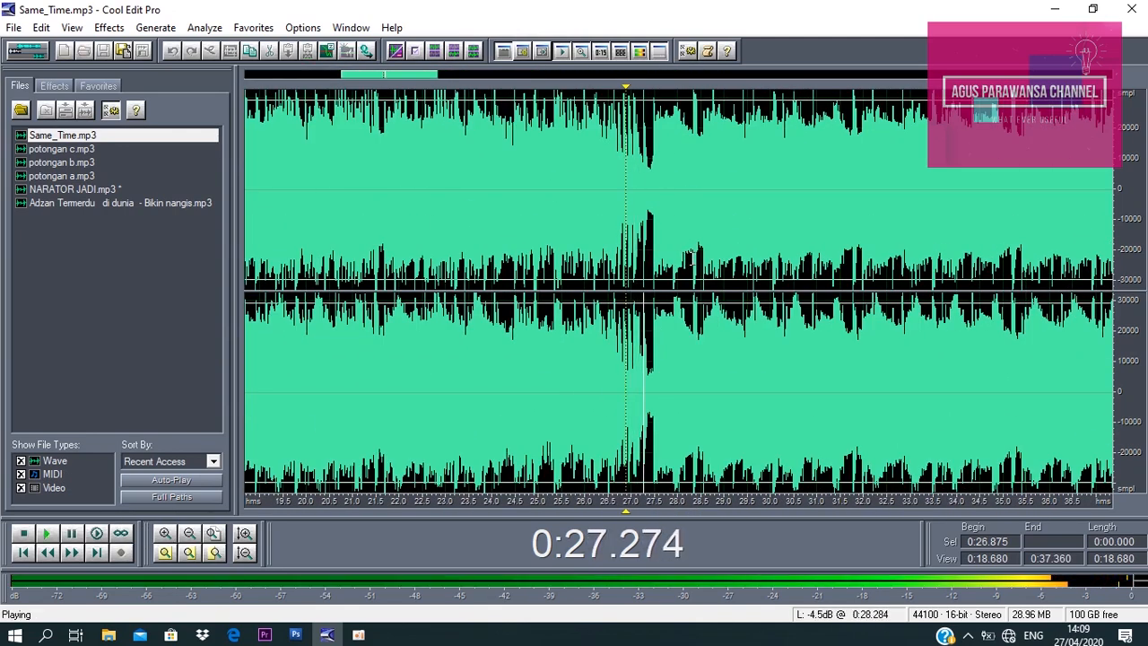
{"action": "key", "text": "space"}
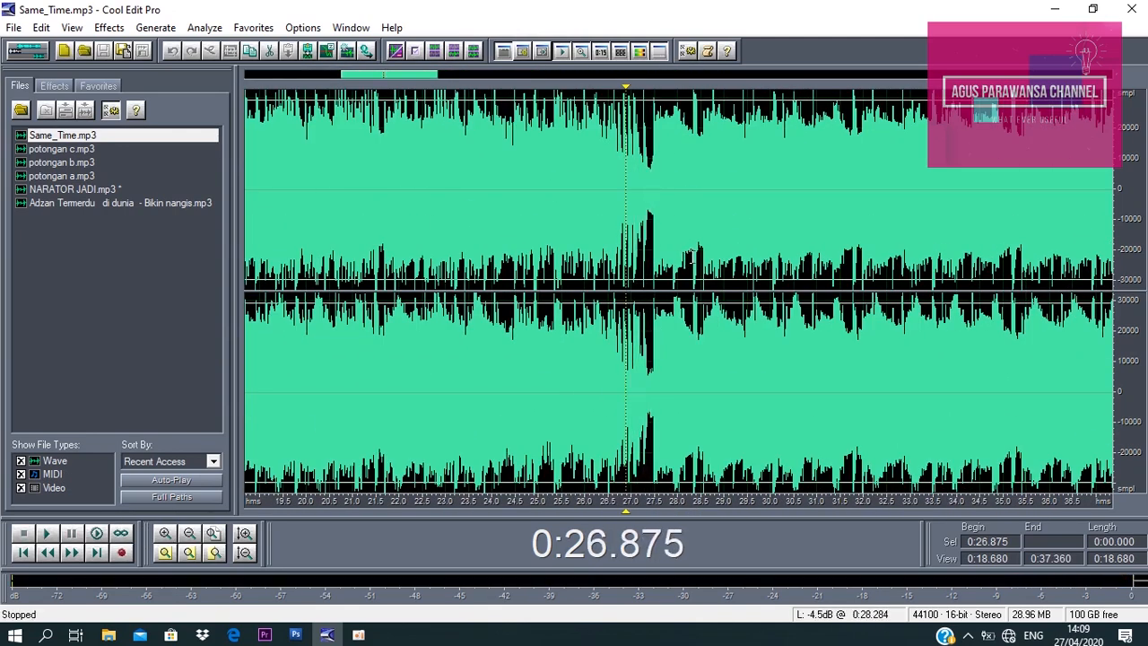
{"action": "left_click", "coordinate": [653, 177]}
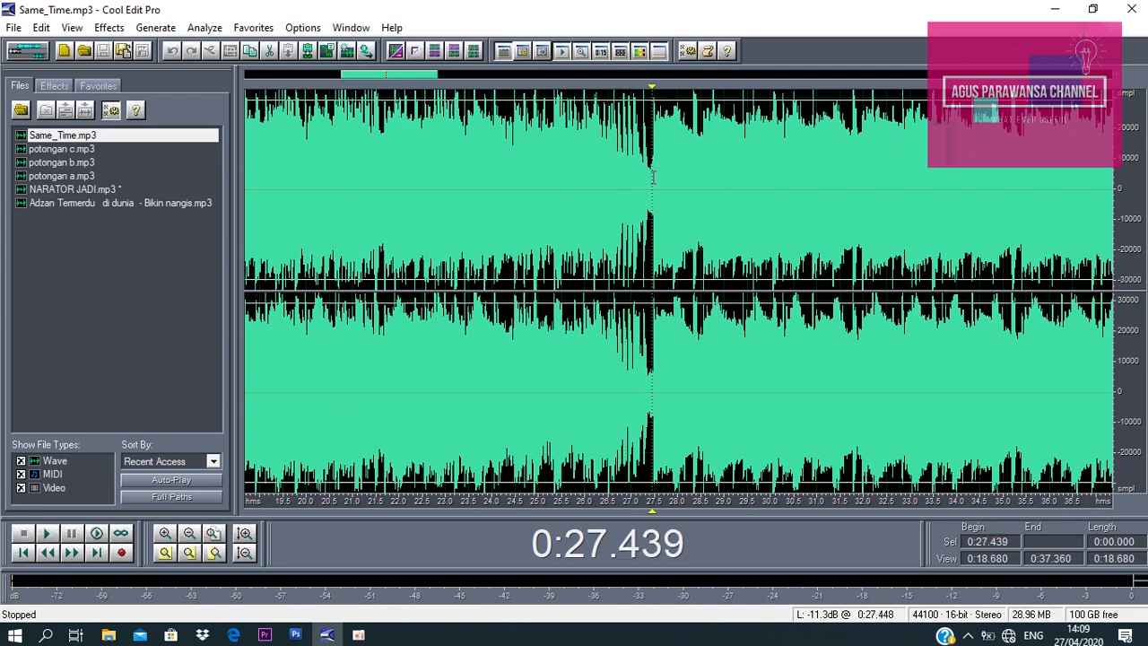
{"action": "left_click_drag", "start_coordinate": [652, 177], "coordinate": [239, 269]}
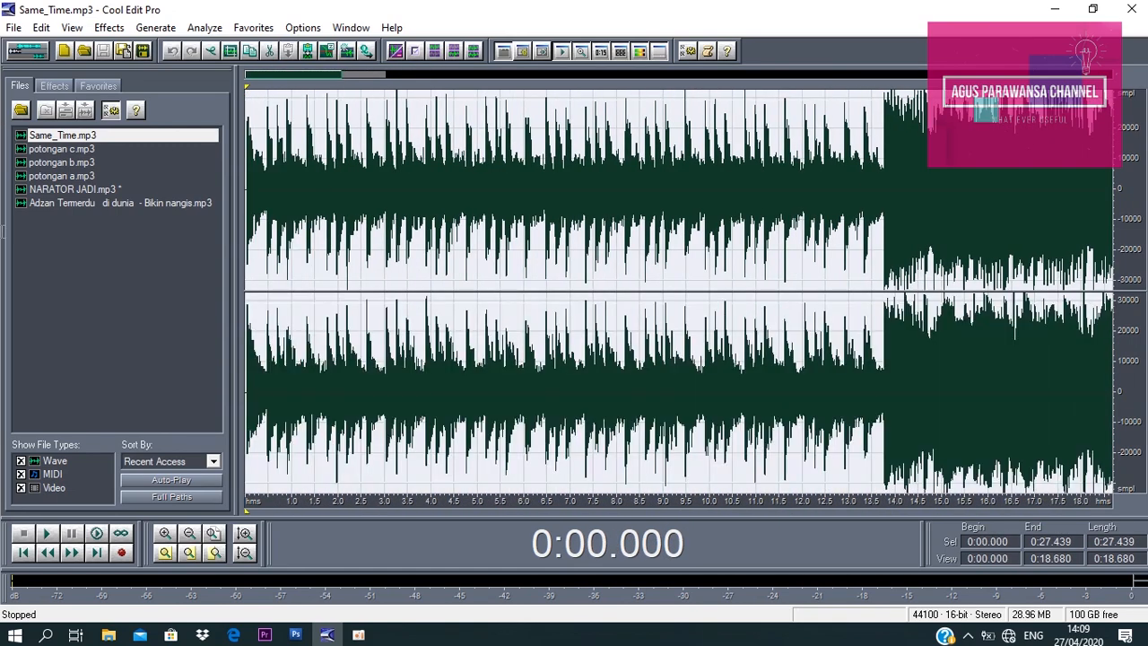
Copy the selected opening section of Same_Time.mp3 to a new waveform and look over the copy
{"action": "left_click", "coordinate": [191, 534]}
{"action": "left_click", "coordinate": [191, 535]}
{"action": "left_click", "coordinate": [191, 535]}
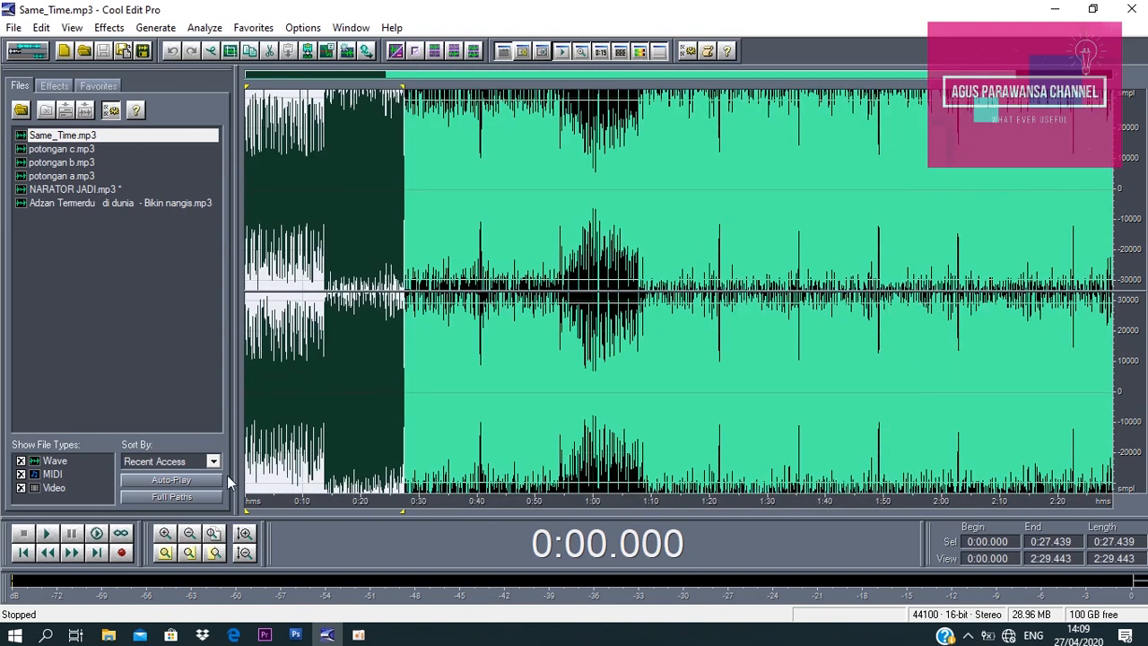
{"action": "left_click", "coordinate": [13, 27]}
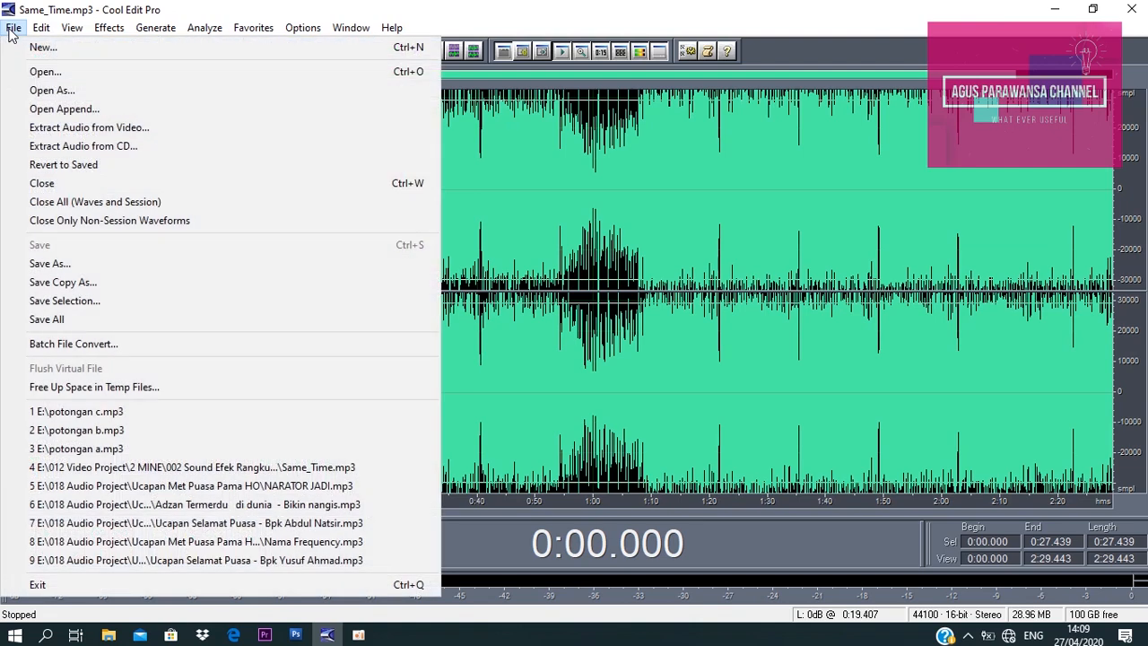
{"action": "left_click", "coordinate": [42, 29]}
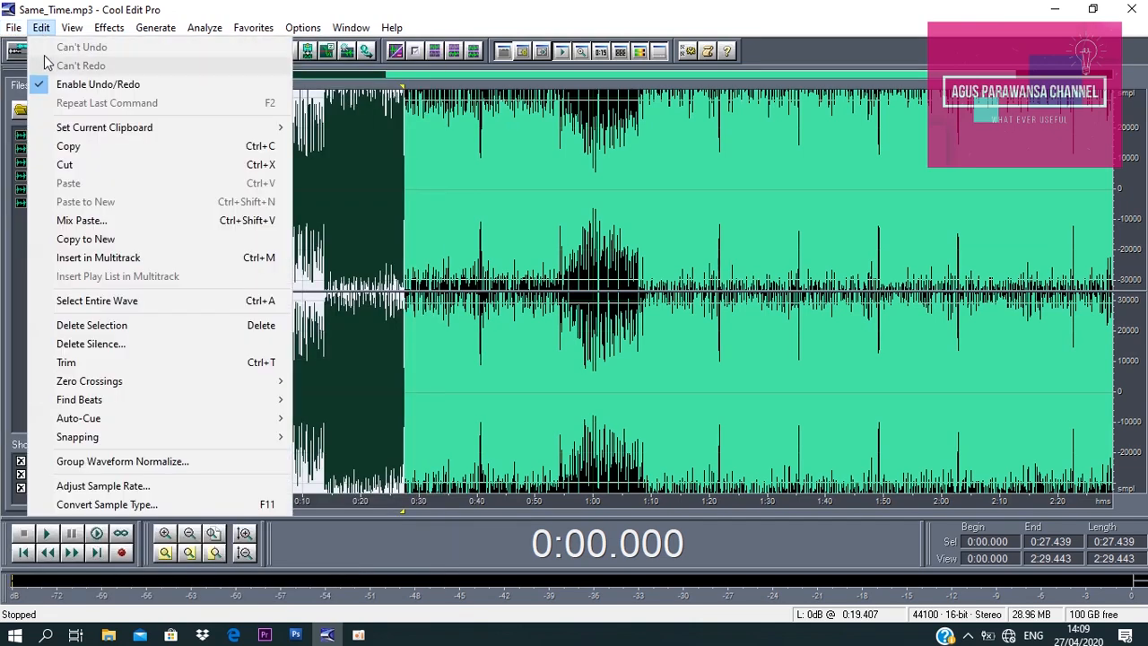
{"action": "left_click", "coordinate": [68, 240]}
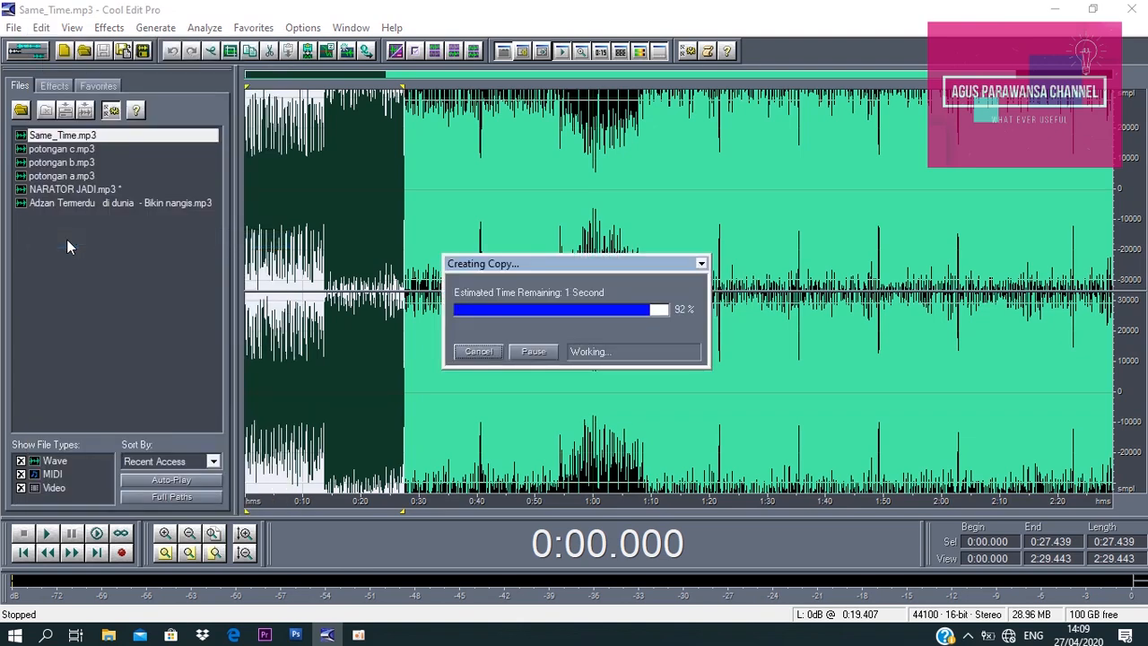
{"action": "left_click", "coordinate": [759, 225]}
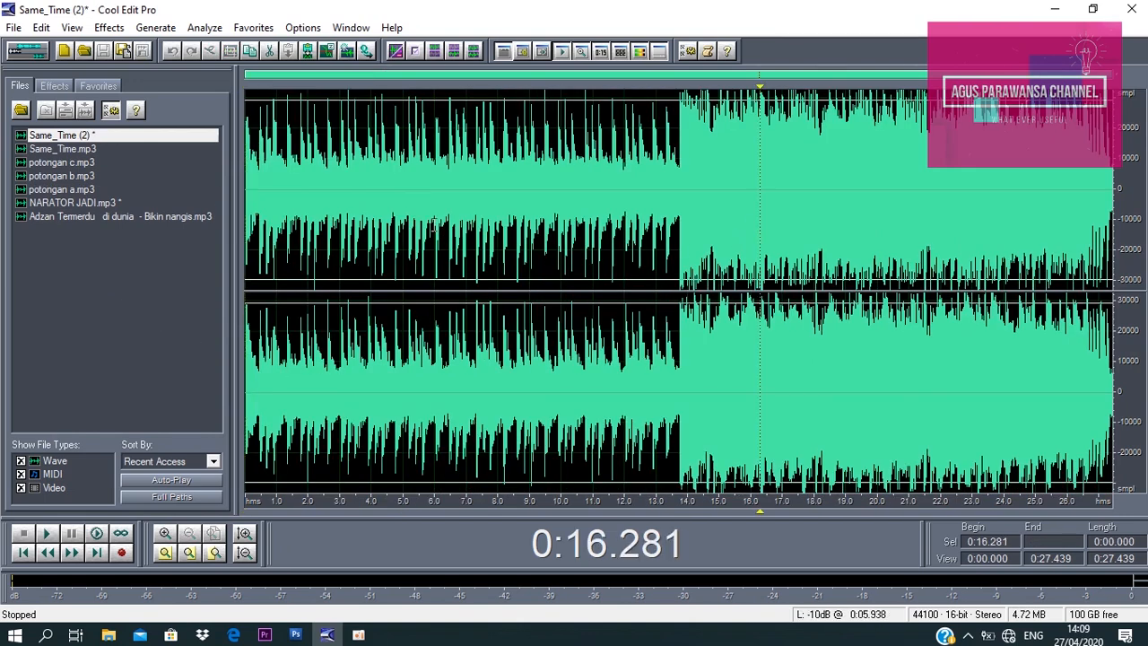
{"action": "left_click", "coordinate": [430, 220]}
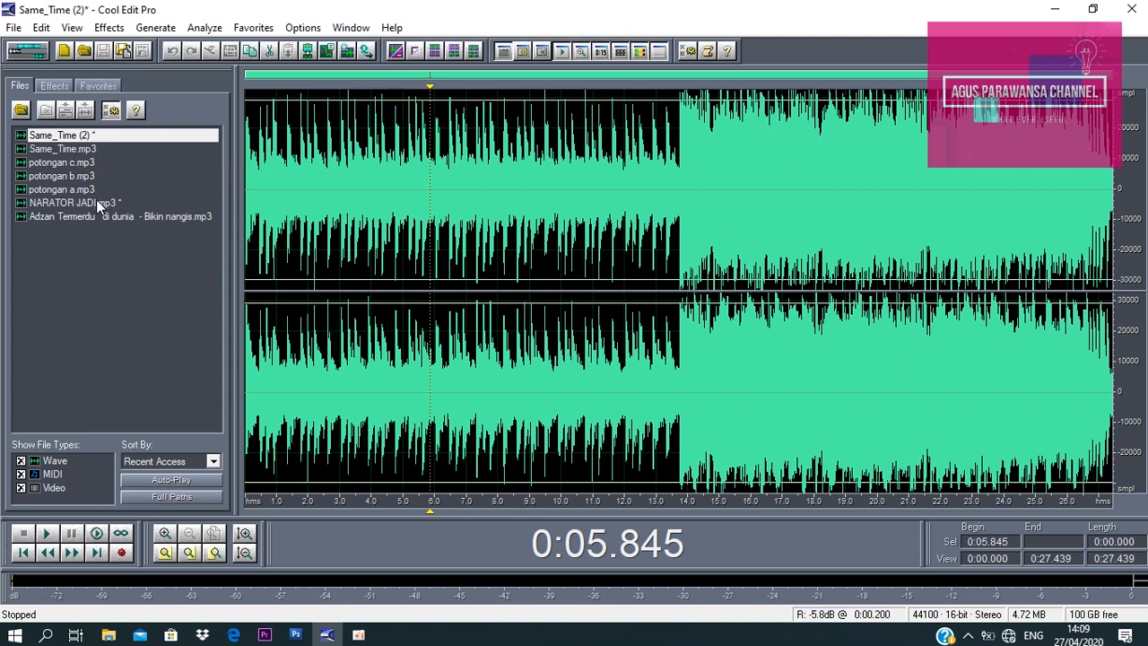
Return to Same_Time.mp3, delete its selected opening section, and listen briefly to the remaining audio from the start
{"action": "double_click", "coordinate": [85, 149]}
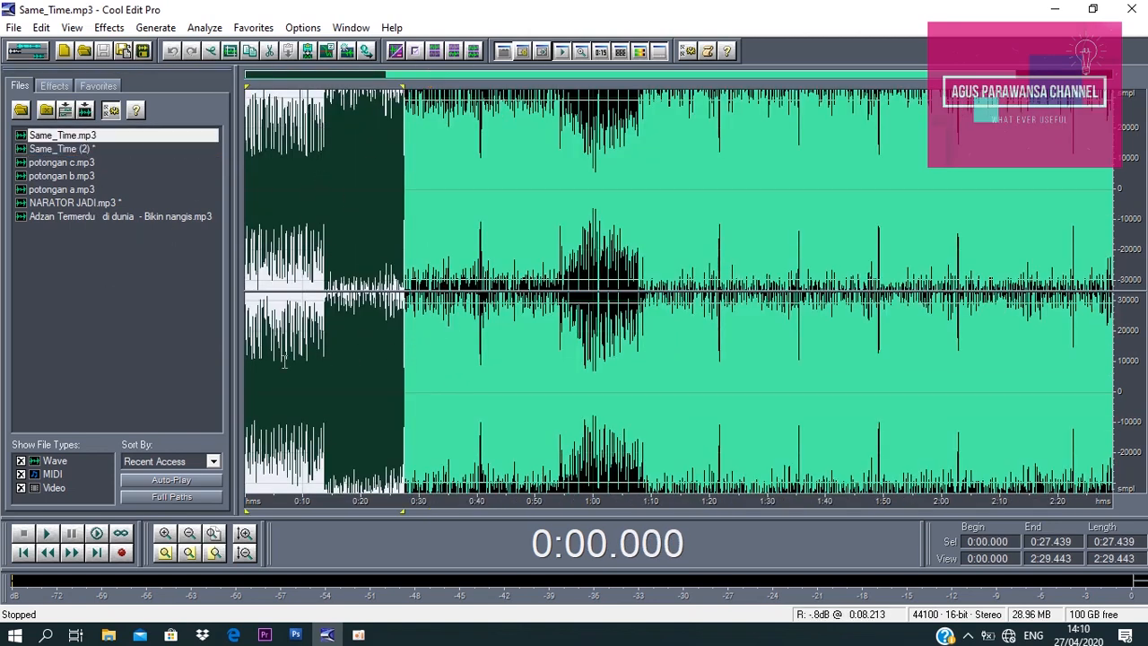
{"action": "left_click", "coordinate": [41, 27]}
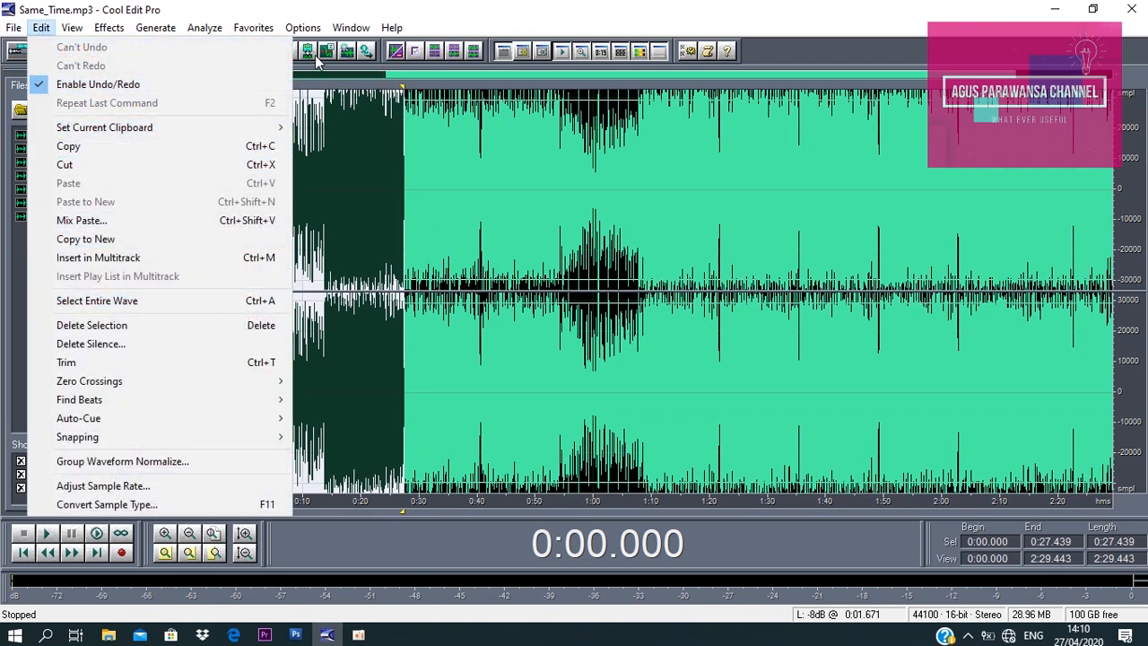
{"action": "left_click", "coordinate": [541, 10]}
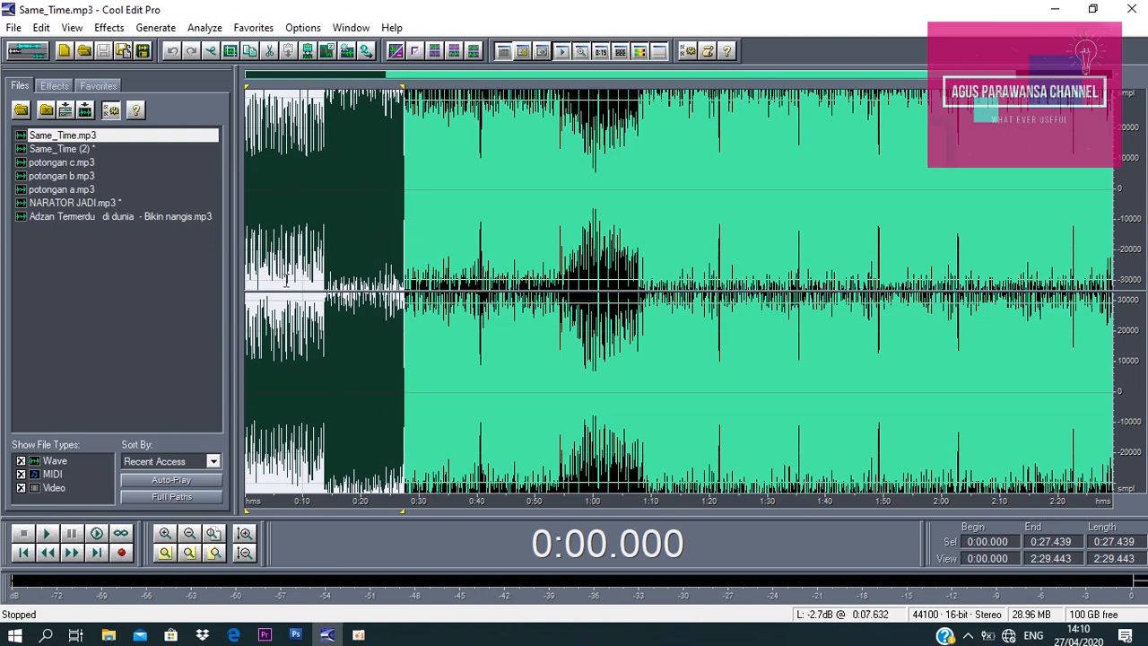
{"action": "left_click", "coordinate": [76, 154]}
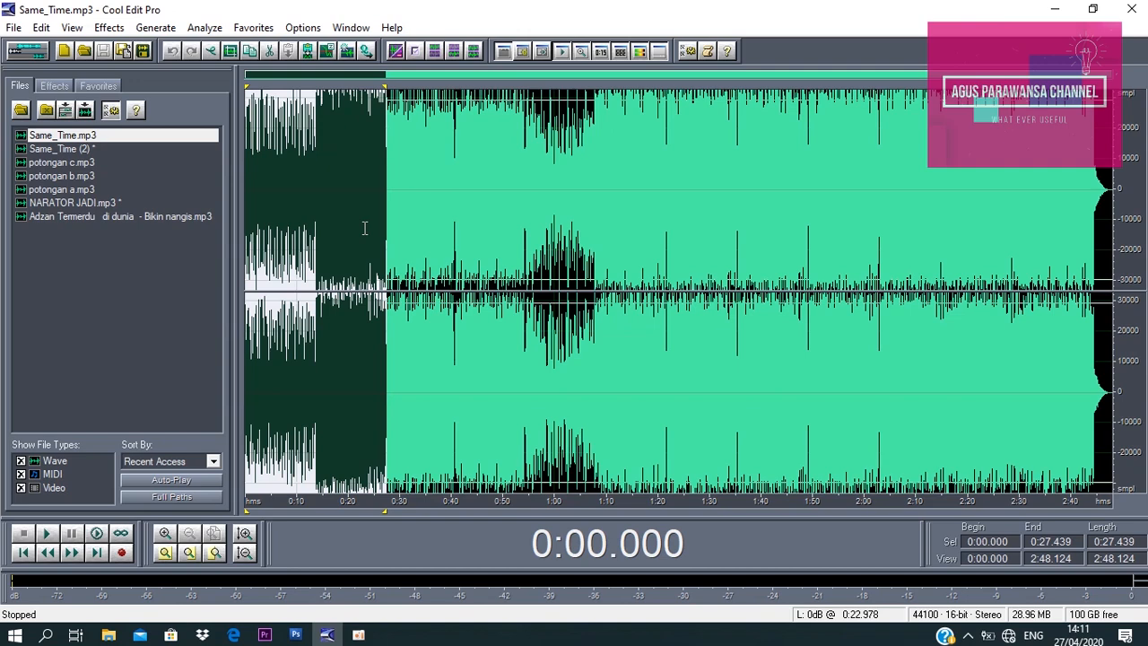
{"action": "key", "text": "Delete"}
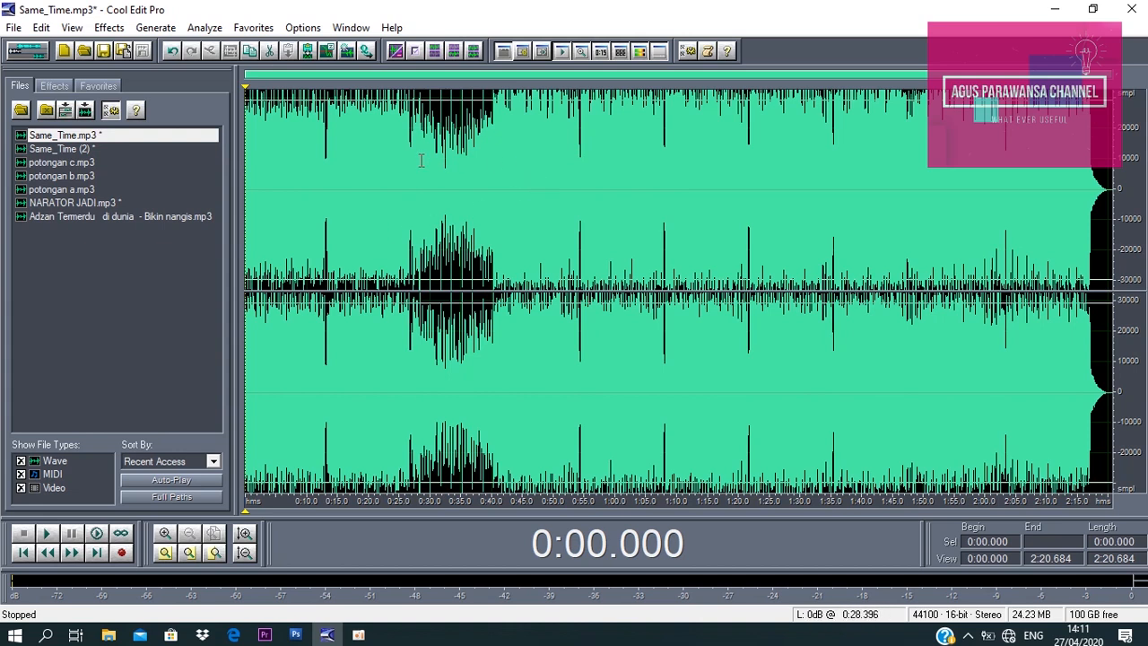
{"action": "key", "text": "space"}
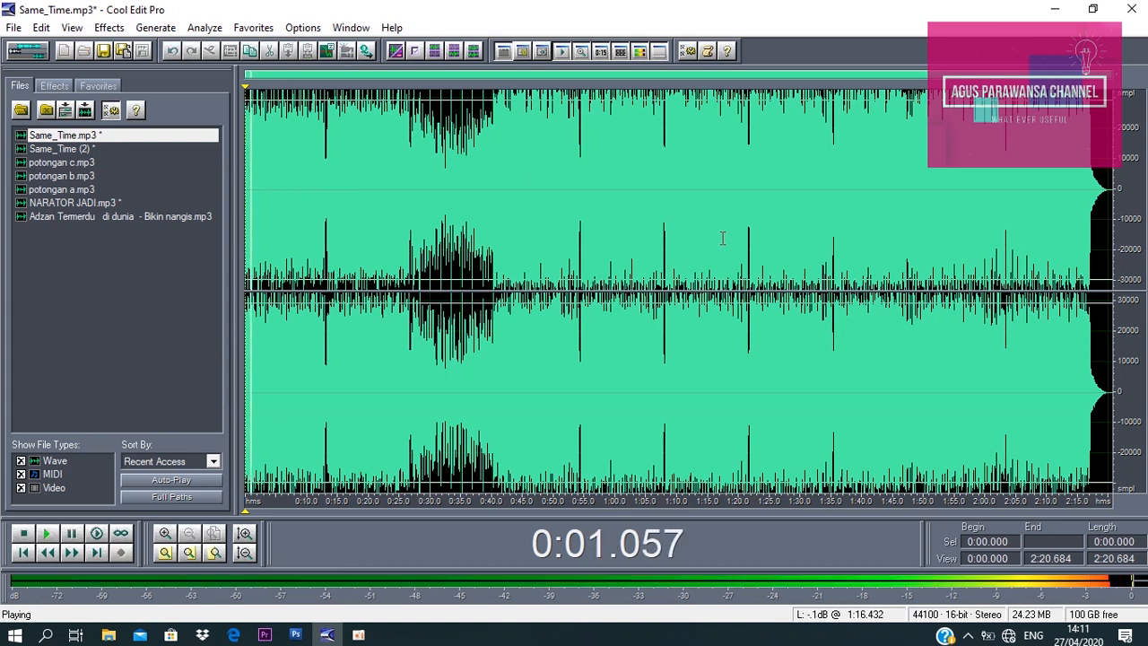
{"action": "key", "text": "space"}
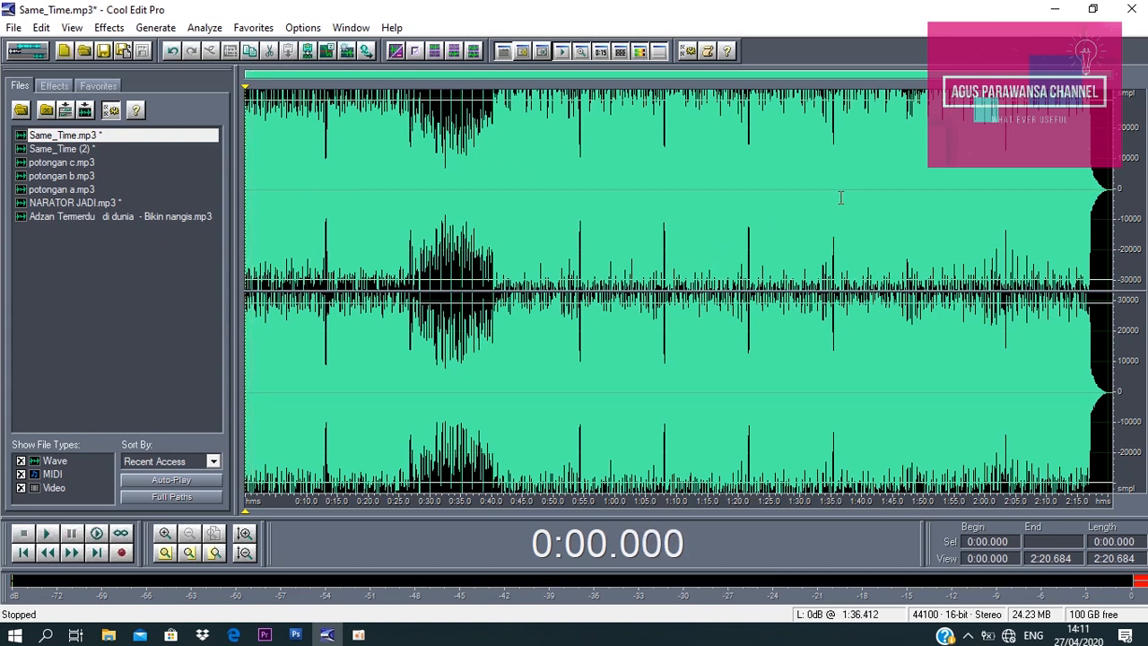
Locate the next cut point by listening at about 1:35.5 and 1:20.8, and select the audio from the beginning to 1:21.838
{"action": "left_click", "coordinate": [835, 167]}
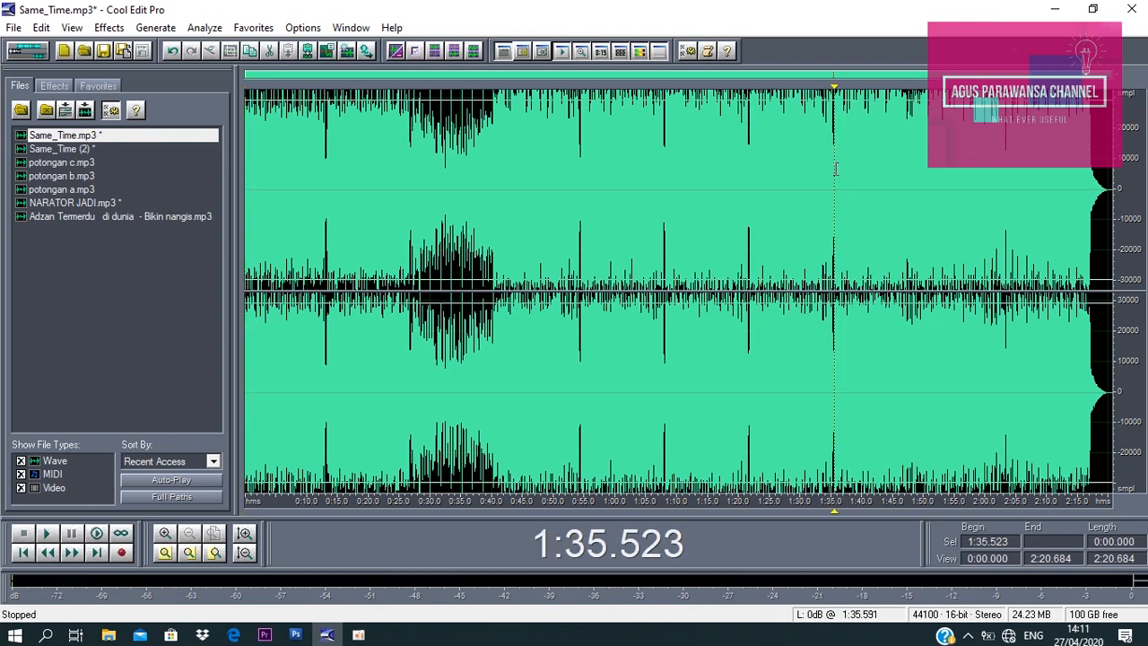
{"action": "key", "text": "space"}
{"action": "key", "text": "space"}
{"action": "left_click", "coordinate": [165, 533]}
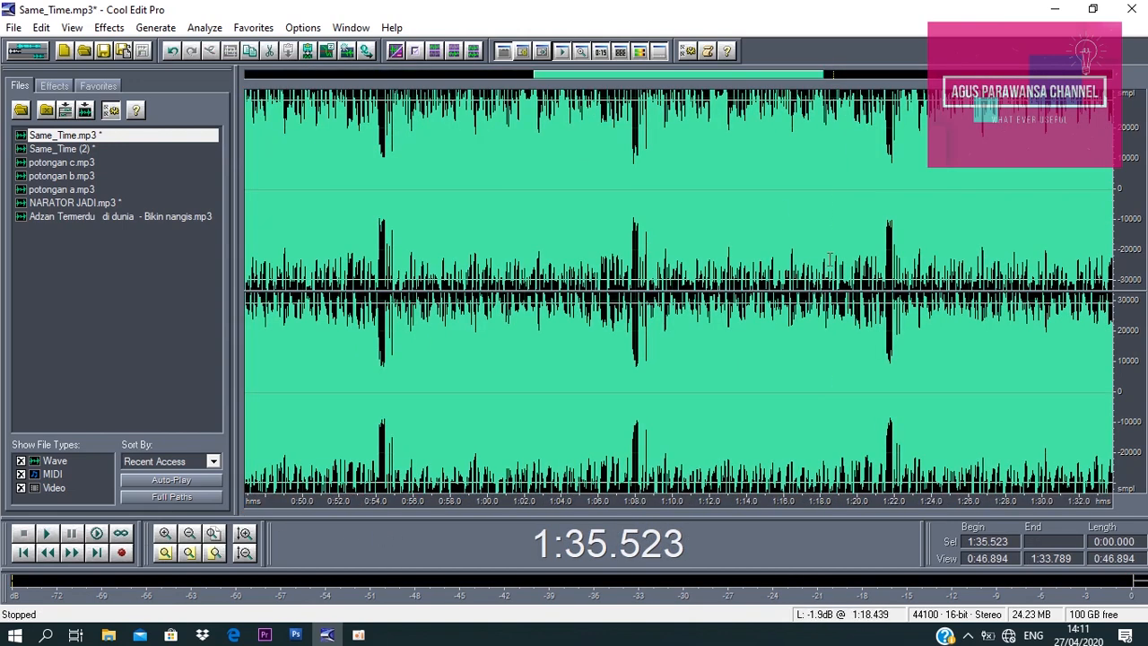
{"action": "left_click", "coordinate": [872, 175]}
{"action": "key", "text": "space"}
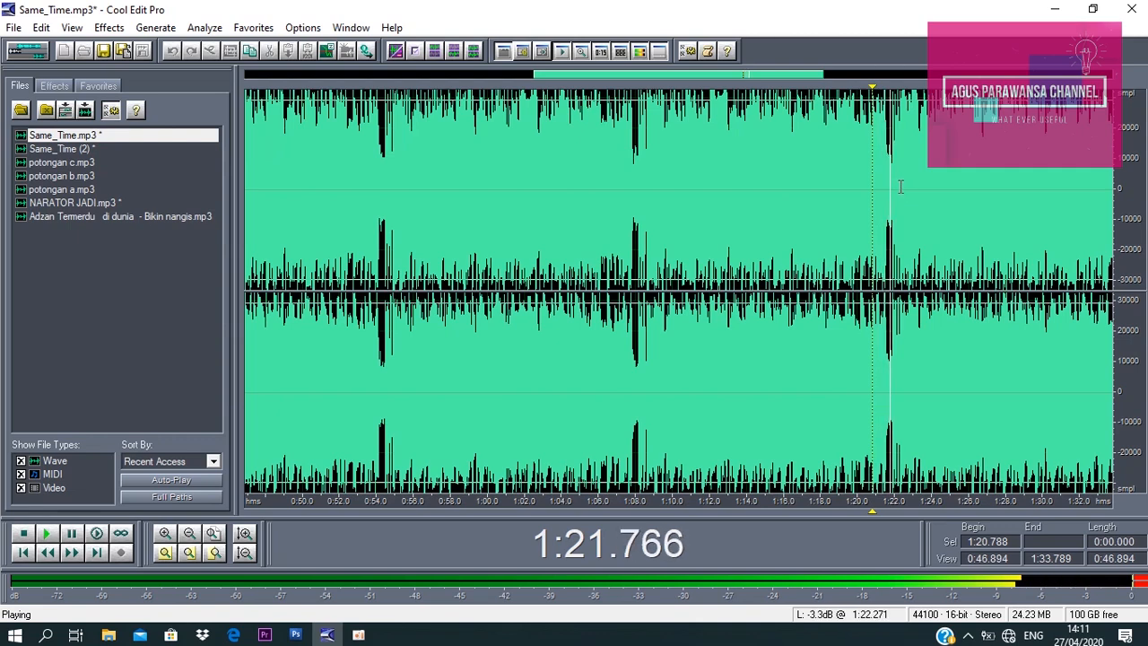
{"action": "key", "text": "space"}
{"action": "key", "text": "shift+Home"}
Copy the selected middle section of the song to a new waveform
{"action": "left_click", "coordinate": [190, 533]}
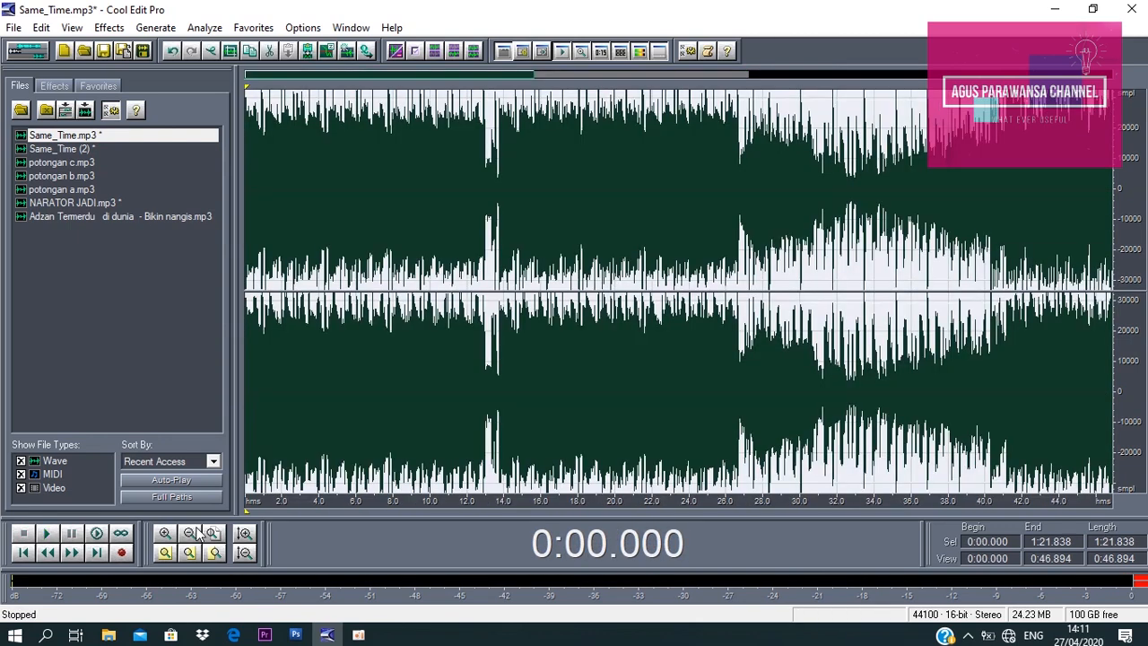
{"action": "left_click", "coordinate": [40, 30]}
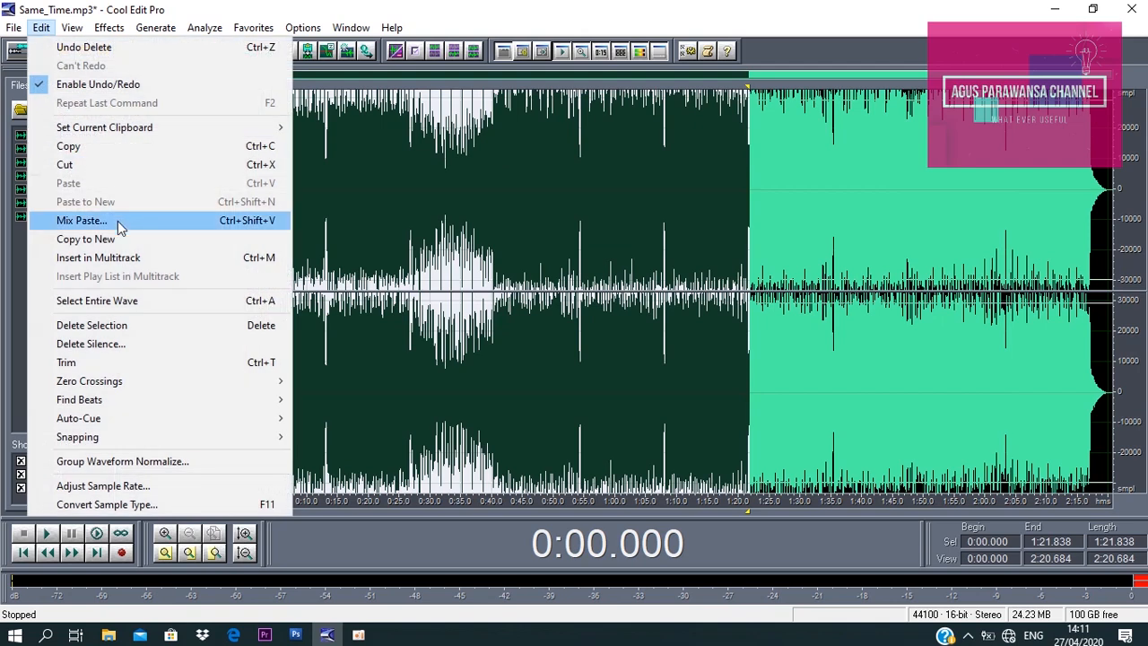
{"action": "left_click", "coordinate": [111, 241]}
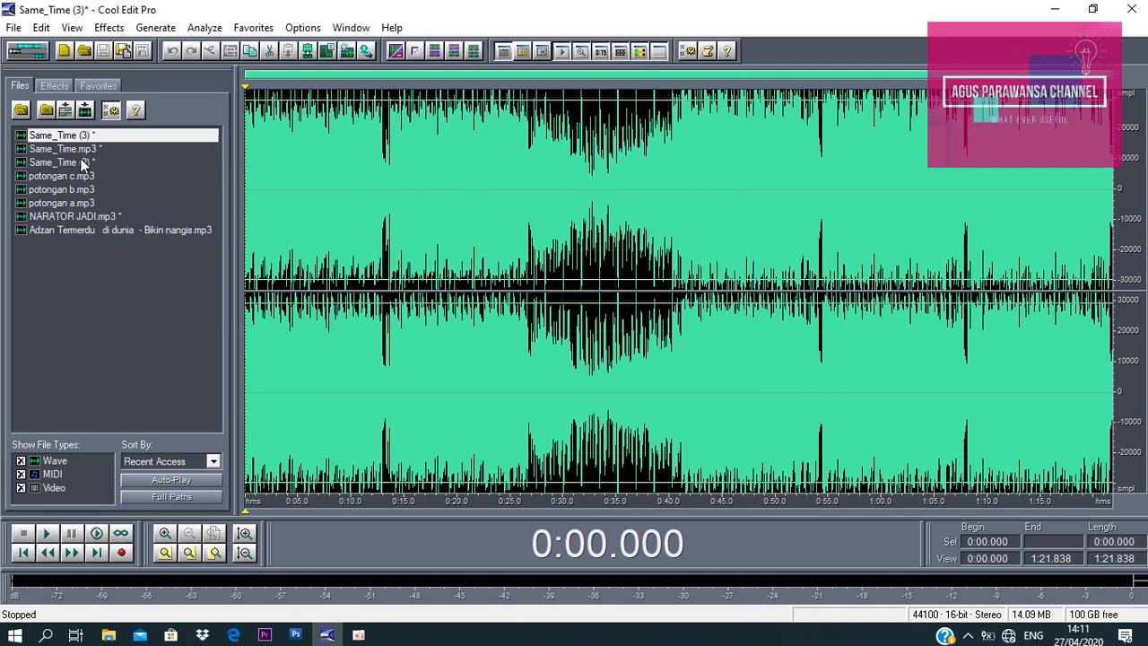
Open the Same_Time (2) waveform and start saving it on Local Disk (E:) under the existing file name potongan a
{"action": "left_click", "coordinate": [82, 163]}
{"action": "left_click", "coordinate": [521, 260]}
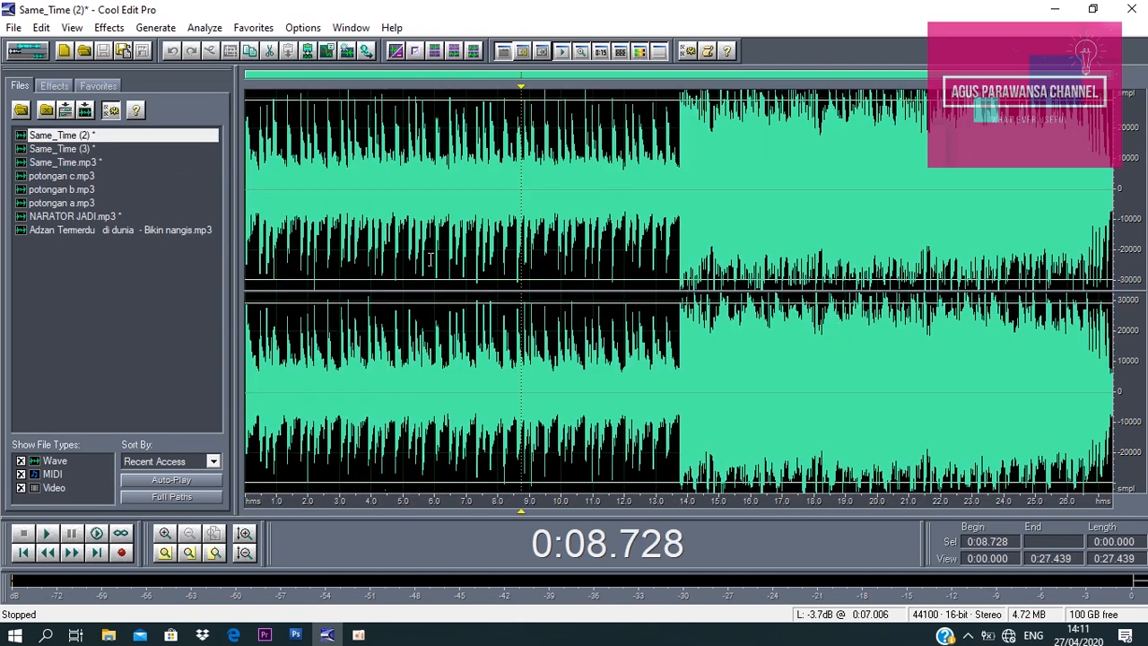
{"action": "left_click", "coordinate": [13, 27]}
{"action": "left_click", "coordinate": [69, 190]}
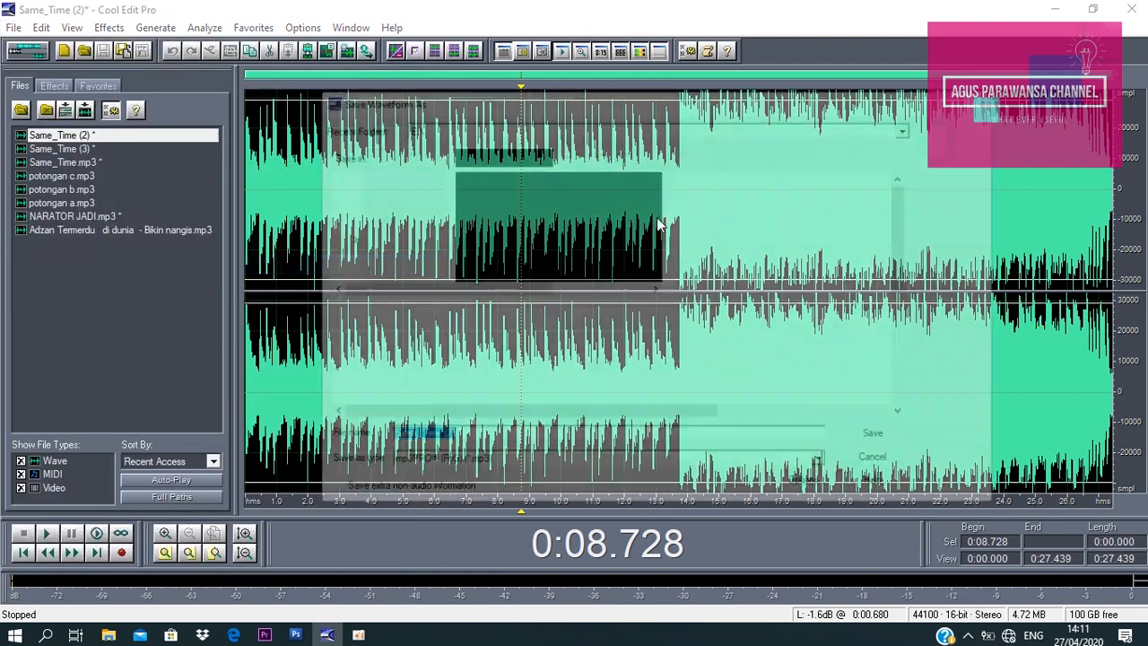
{"action": "left_click_drag", "start_coordinate": [908, 286], "coordinate": [909, 402]}
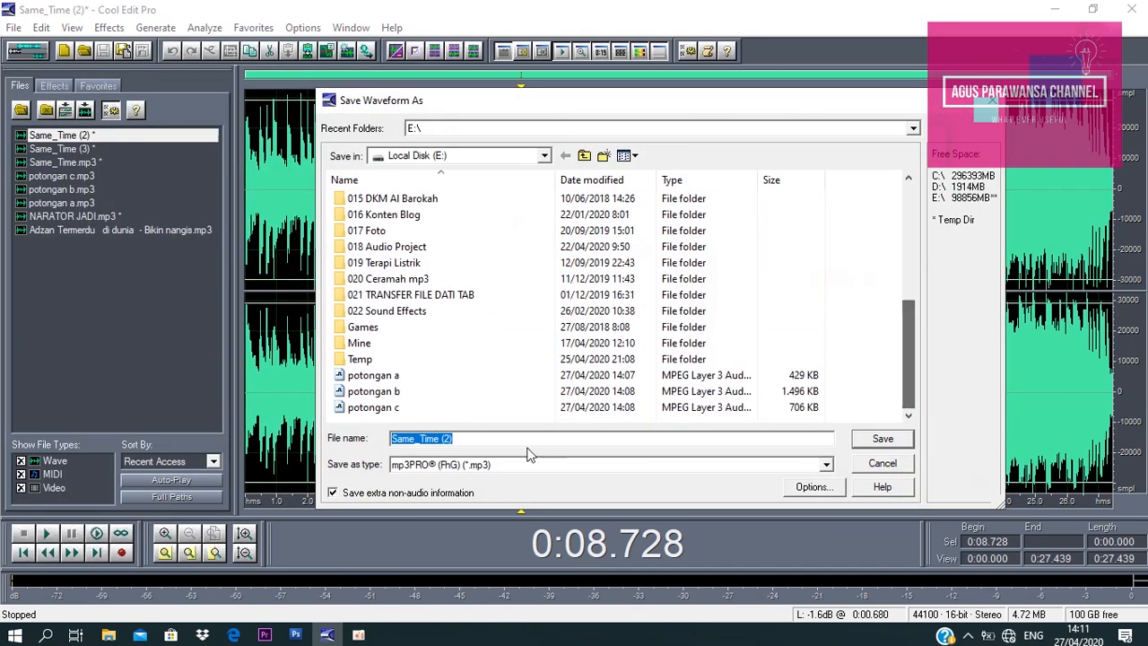
{"action": "left_click", "coordinate": [373, 375]}
Set the MP3 encoding to 128 Kbps, 44100 Hz, Stereo and save the section, overwriting the existing potongan a file
{"action": "left_click", "coordinate": [801, 489]}
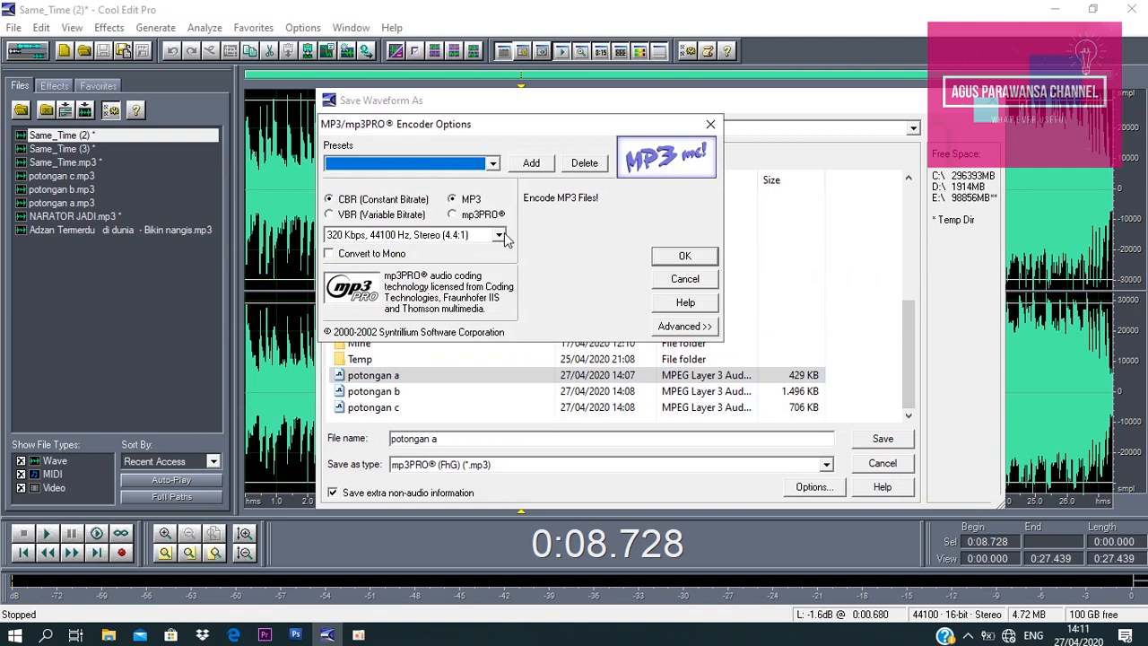
{"action": "left_click", "coordinate": [499, 235]}
{"action": "left_click", "coordinate": [431, 360]}
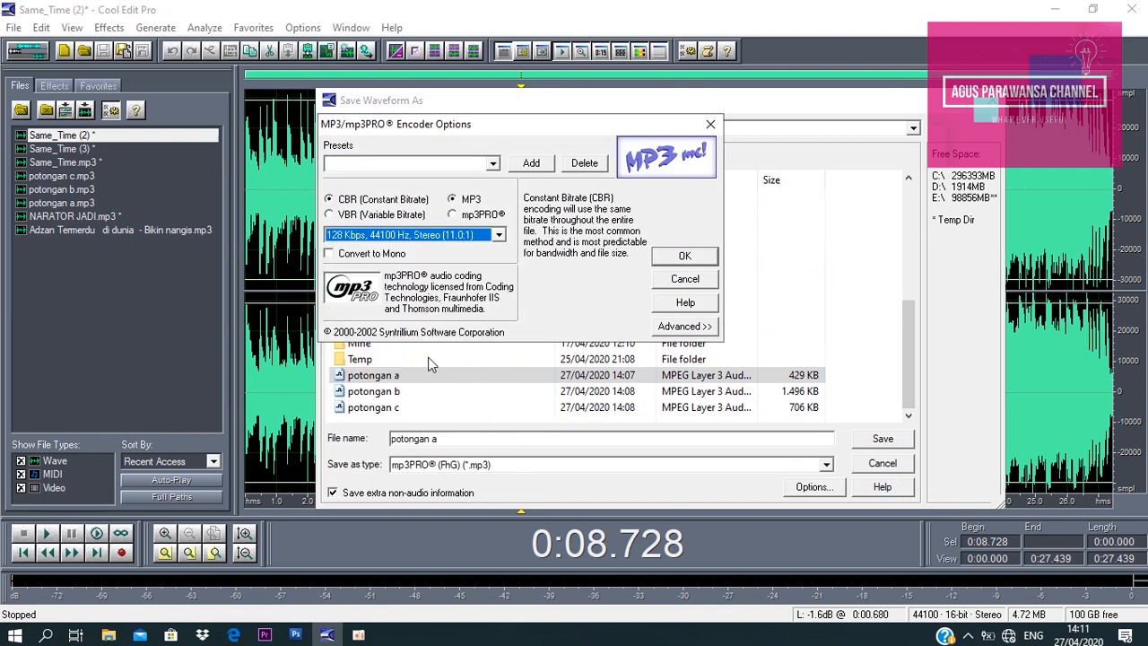
{"action": "left_click", "coordinate": [687, 258]}
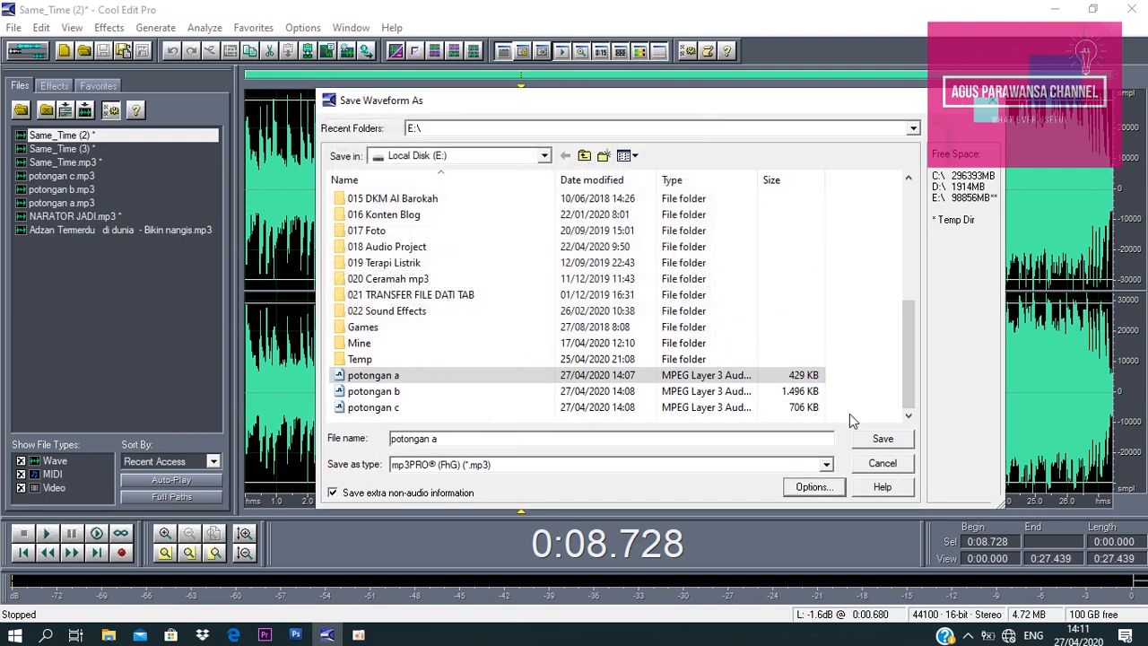
{"action": "left_click", "coordinate": [891, 442]}
{"action": "left_click", "coordinate": [557, 342]}
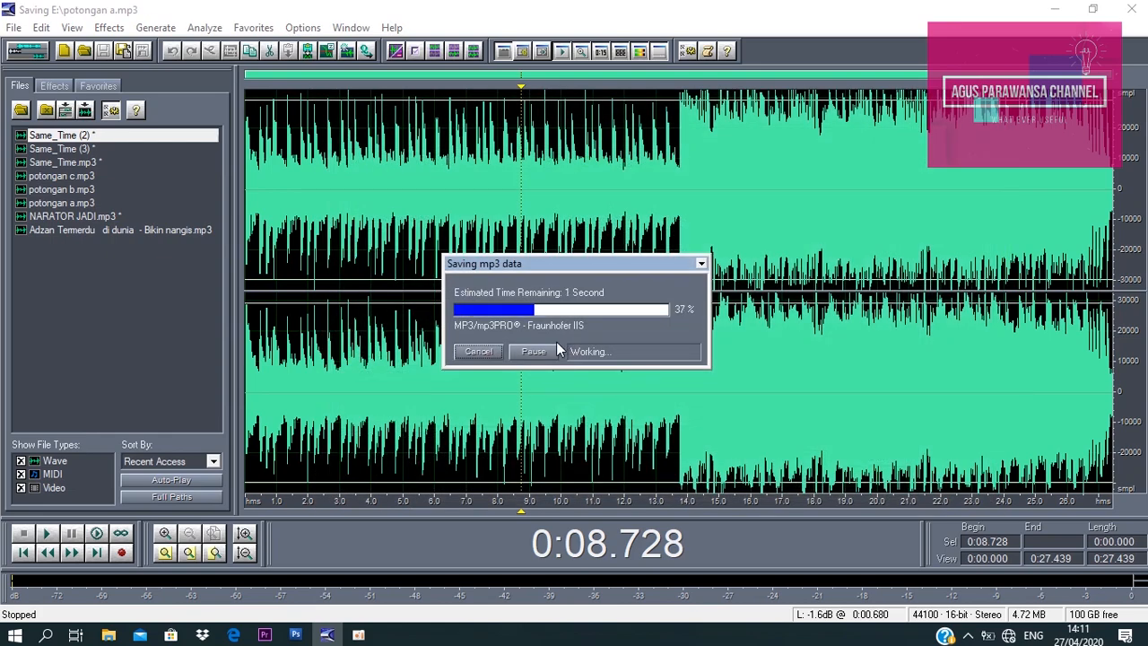
Close the newly saved potongan a.mp3 file and show the Same_Time (3) waveform in the waveform editor
{"action": "right_click", "coordinate": [78, 136]}
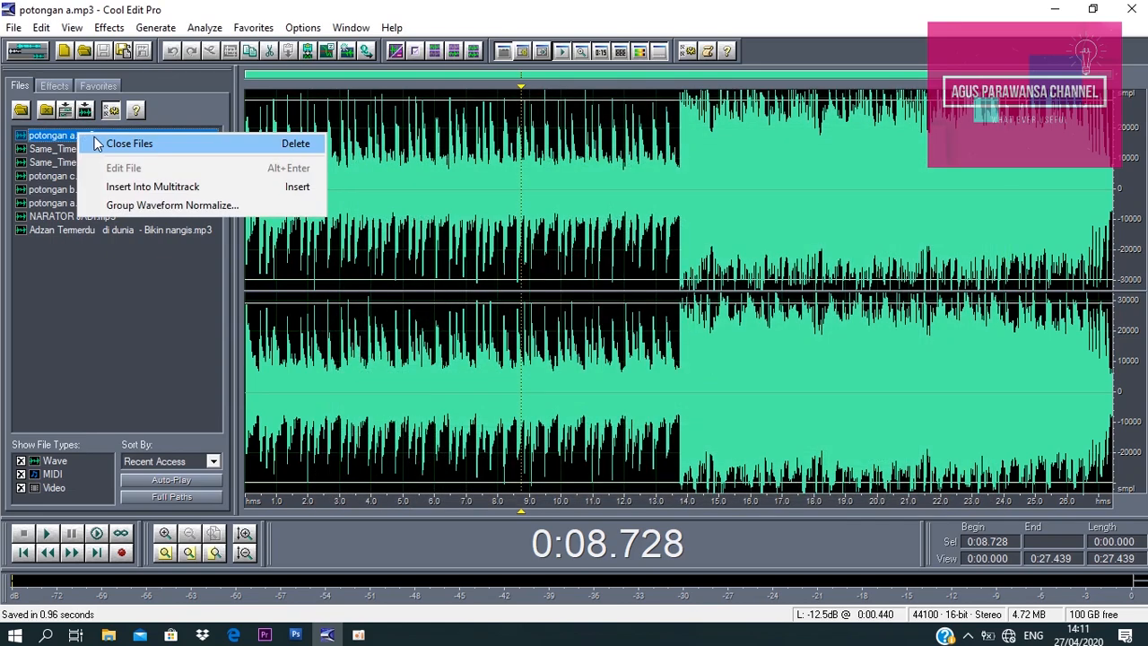
{"action": "left_click", "coordinate": [129, 143]}
{"action": "key", "text": "F12"}
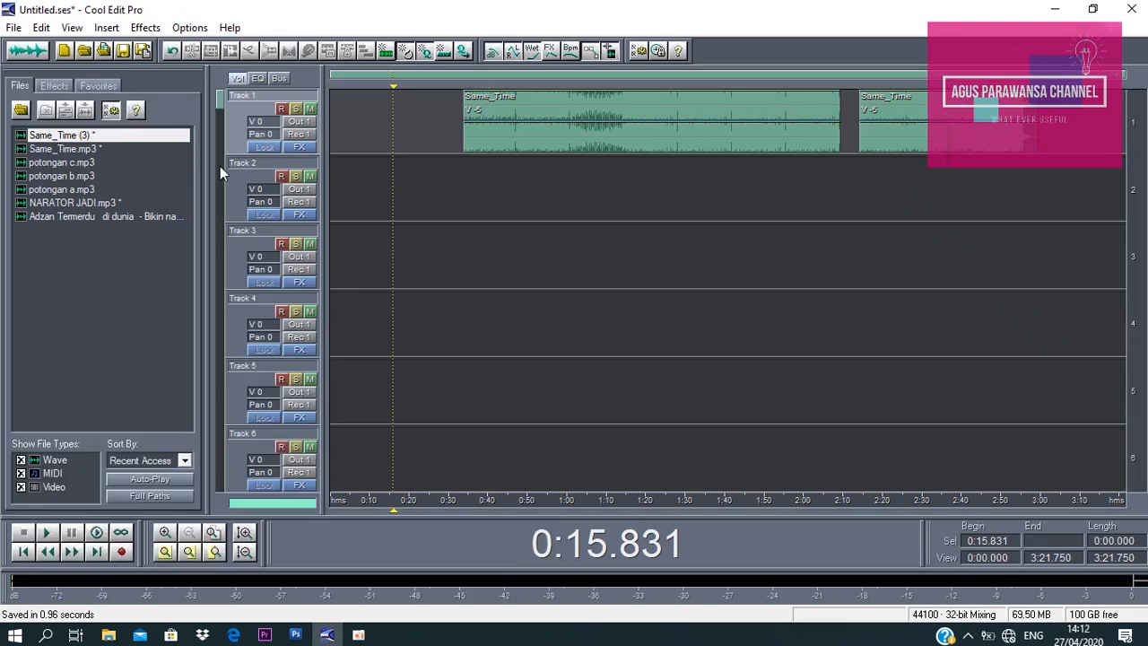
{"action": "left_click", "coordinate": [41, 52]}
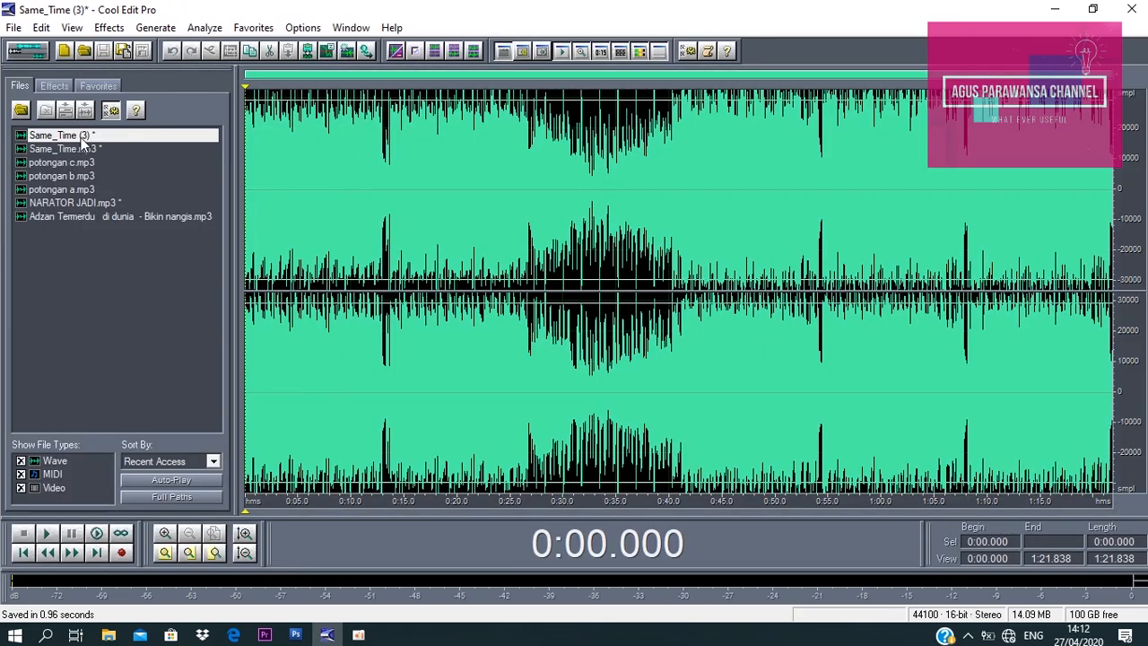
Play the end and the beginning of the Same_Time (3) waveform to check where the section is cut
{"action": "left_click", "coordinate": [1102, 208]}
{"action": "key", "text": "space"}
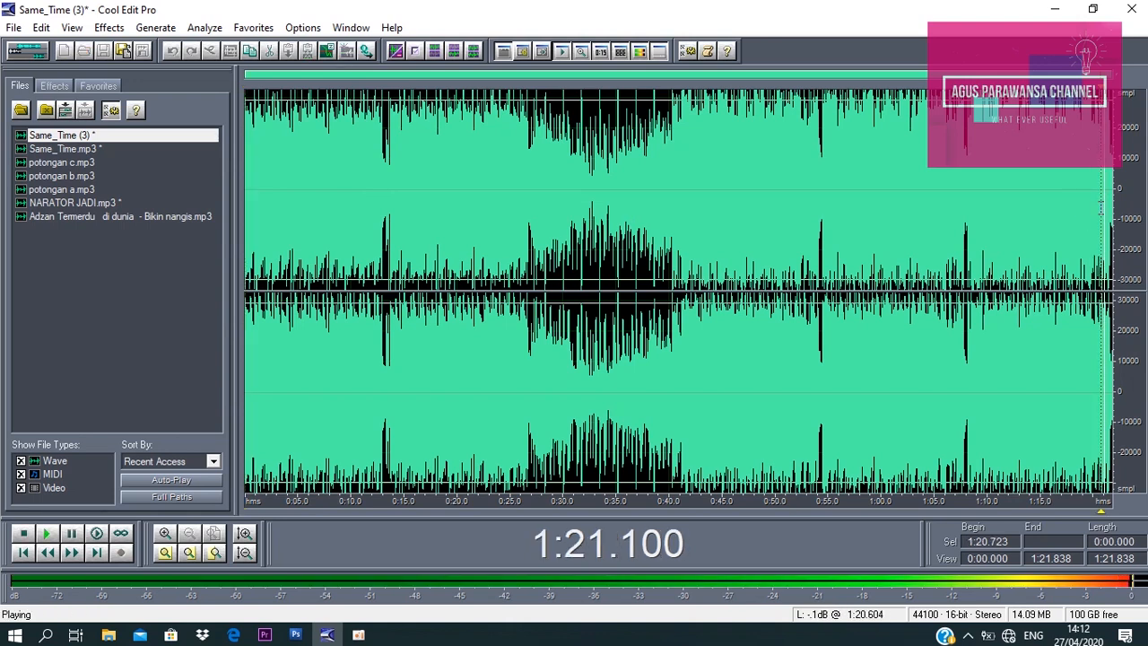
{"action": "left_click", "coordinate": [243, 180]}
{"action": "key", "text": "space"}
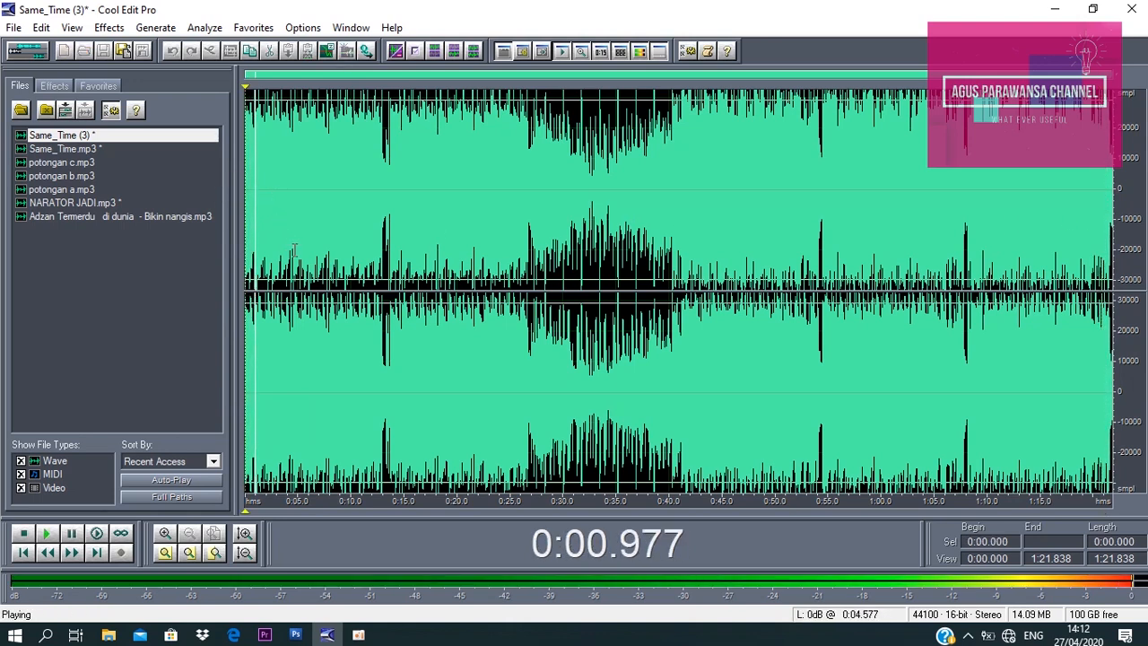
{"action": "key", "text": "space"}
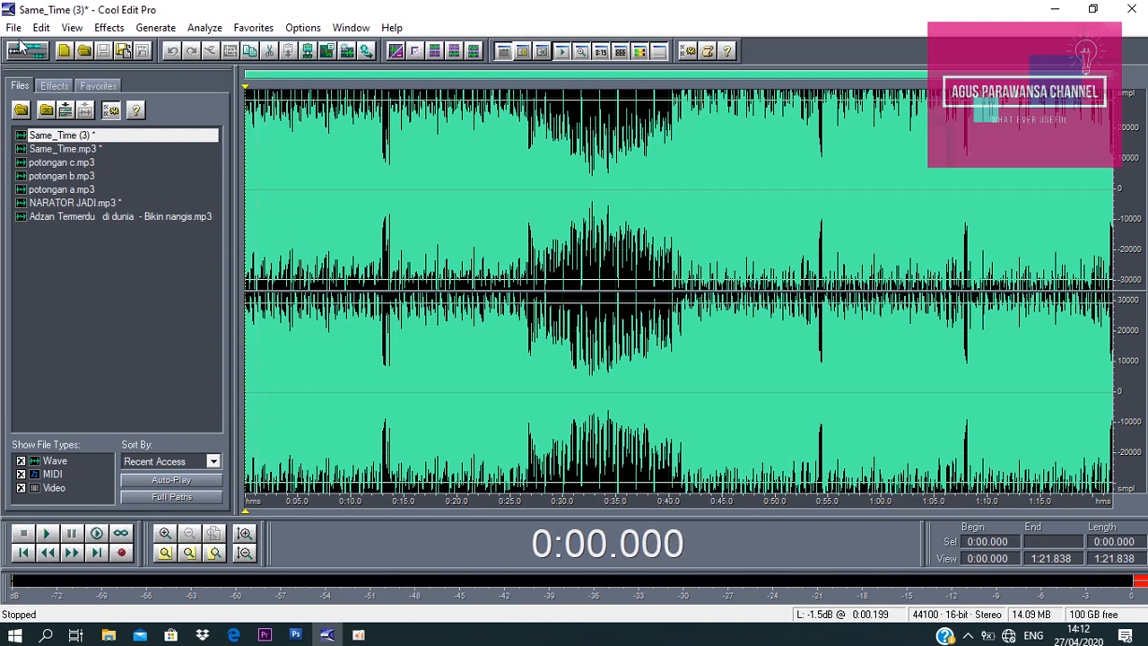
Start saving the Same_Time (3) waveform on Local Disk (E:) under the existing file name potongan b
{"action": "left_click", "coordinate": [14, 27]}
{"action": "left_click", "coordinate": [41, 262]}
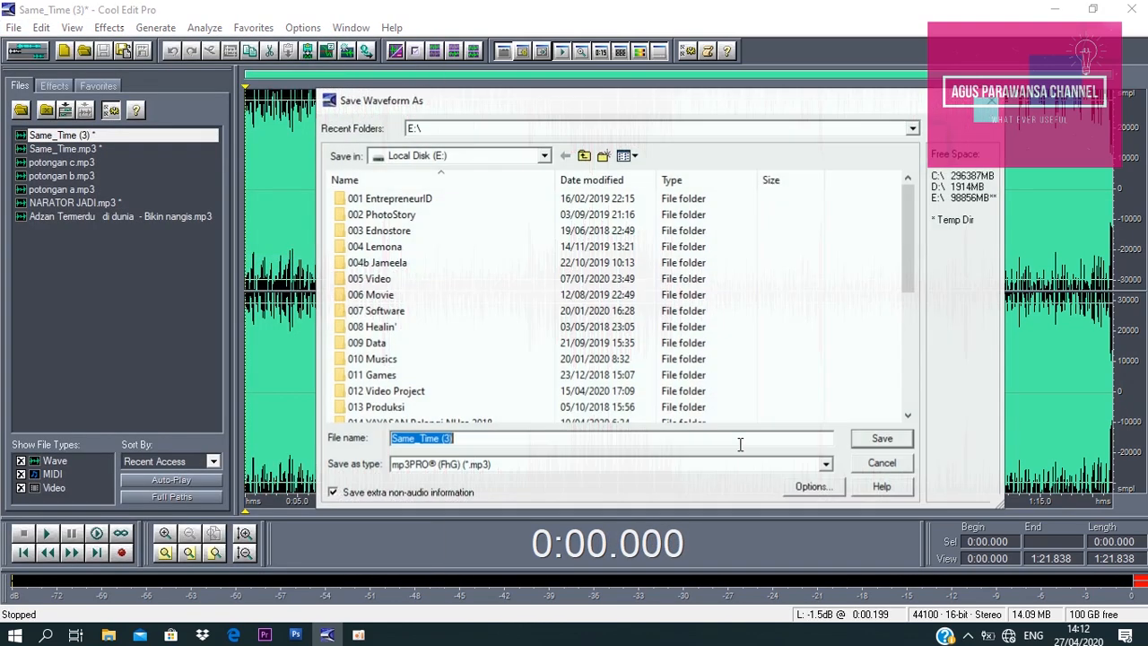
{"action": "left_click_drag", "start_coordinate": [917, 236], "coordinate": [919, 403]}
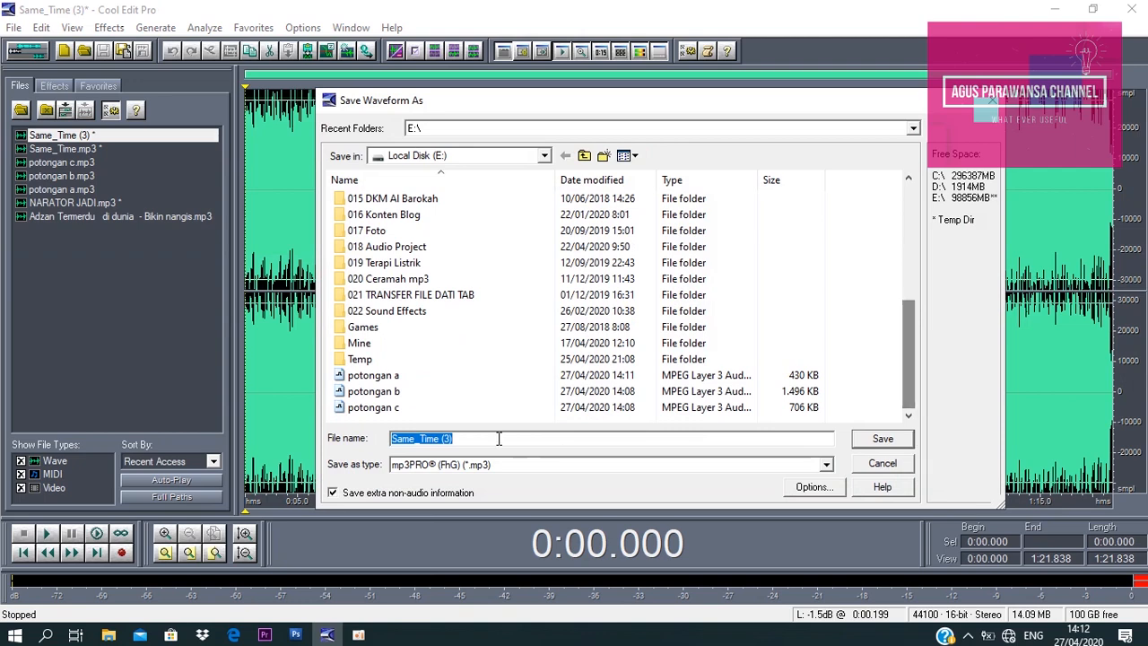
{"action": "left_click", "coordinate": [374, 391]}
{"action": "left_click", "coordinate": [464, 439]}
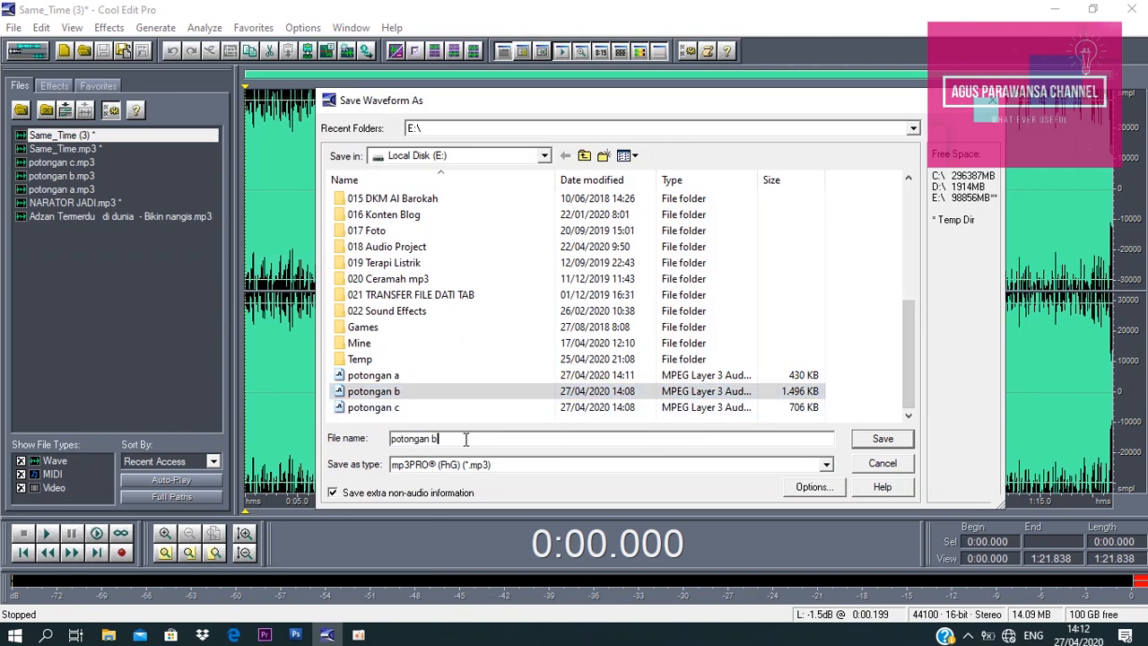
Set the MP3 encoding to 128 Kbps, 44100 Hz, Stereo and save, overwriting the existing potongan b file
{"action": "left_click", "coordinate": [820, 487]}
{"action": "left_click", "coordinate": [683, 262]}
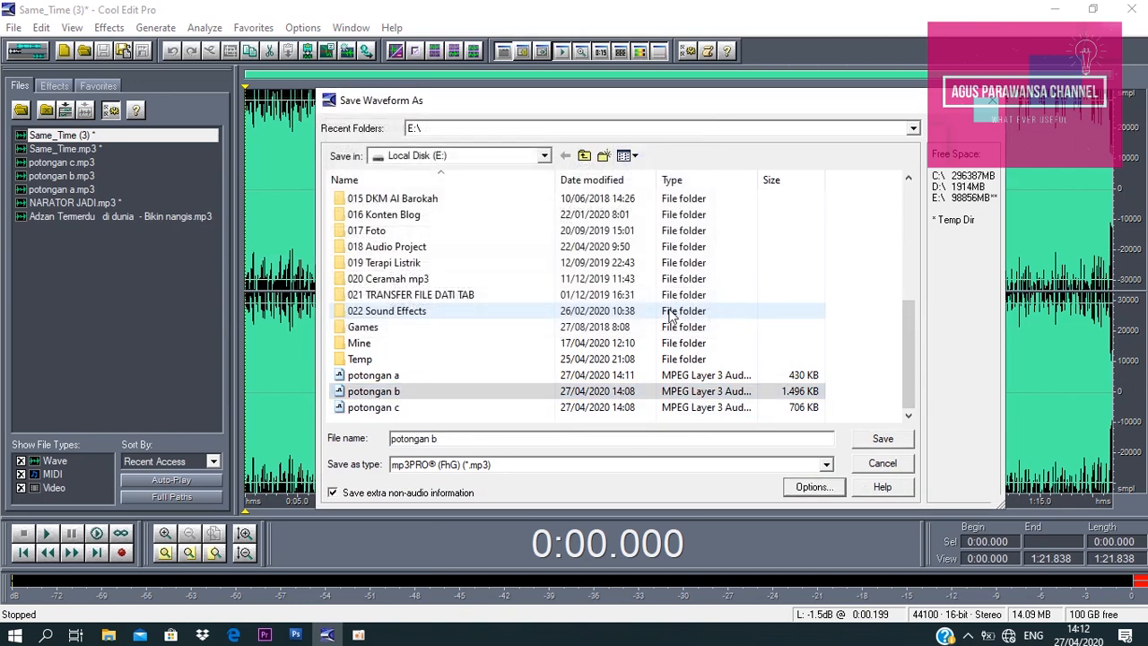
{"action": "left_click", "coordinate": [810, 487]}
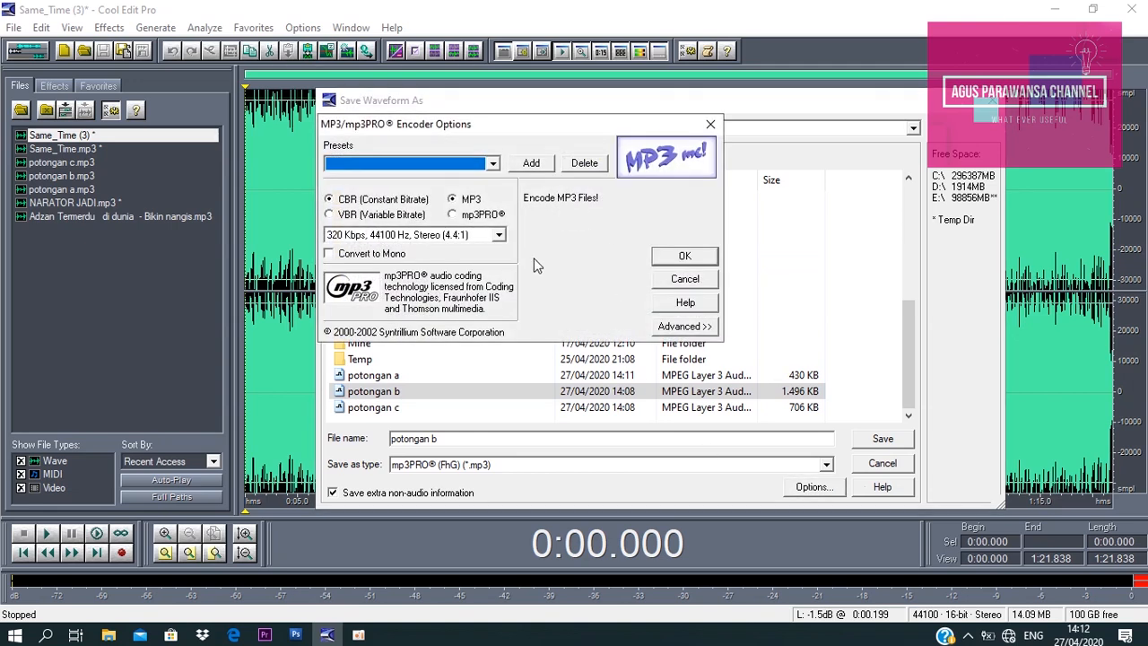
{"action": "left_click", "coordinate": [496, 235]}
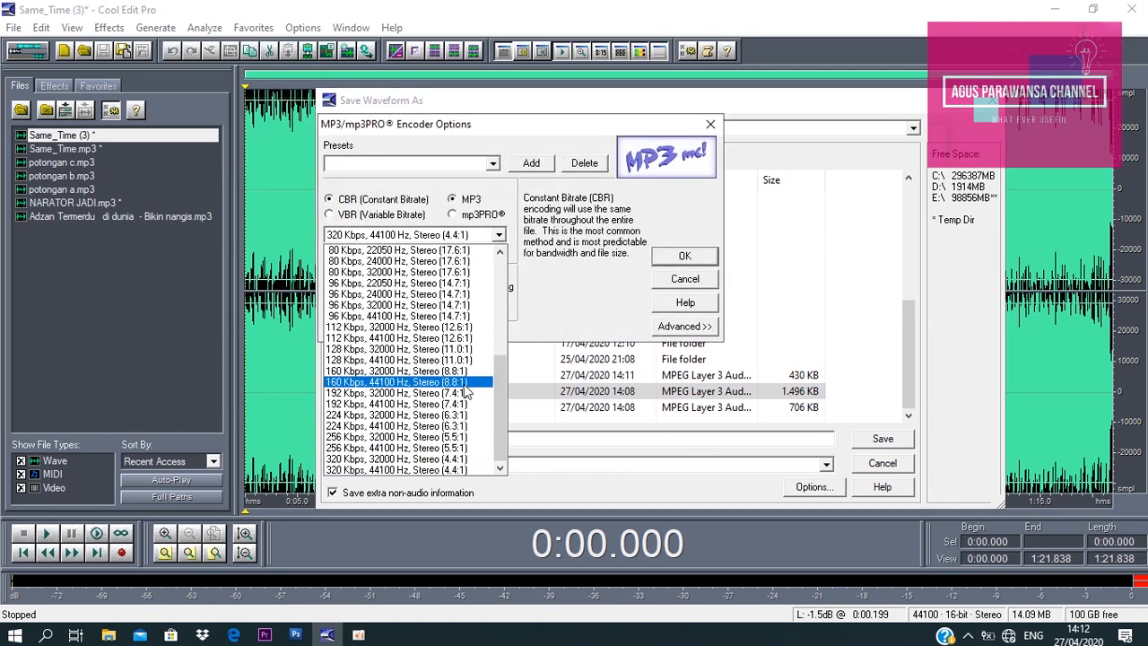
{"action": "left_click", "coordinate": [466, 360]}
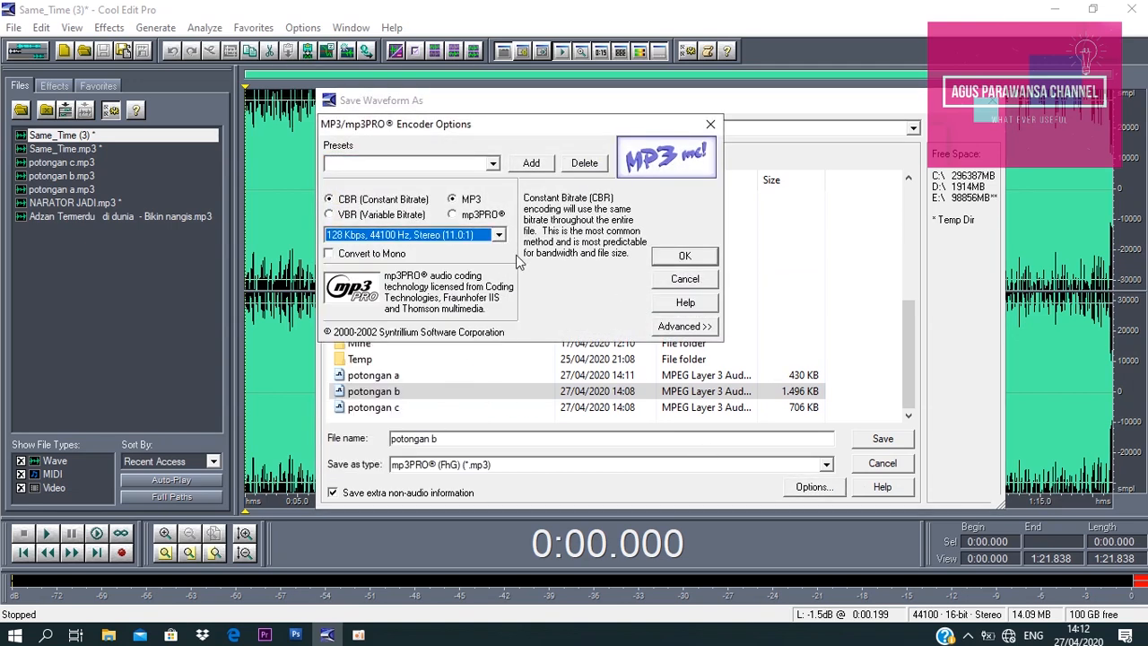
{"action": "left_click", "coordinate": [684, 257]}
{"action": "left_click", "coordinate": [901, 439]}
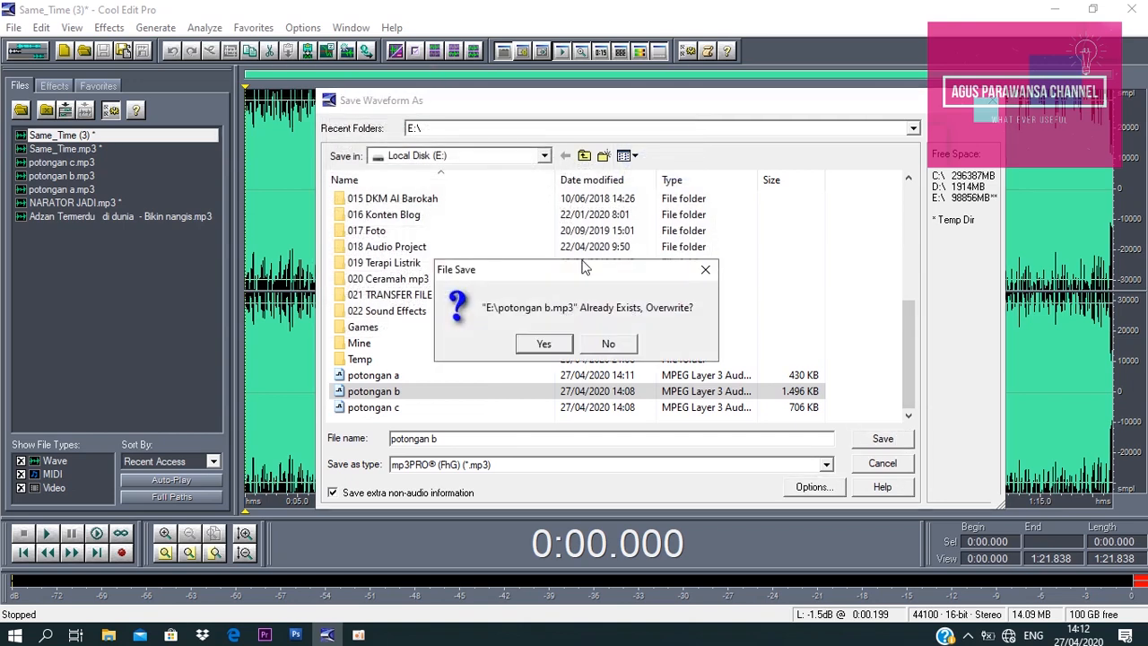
{"action": "left_click", "coordinate": [559, 344]}
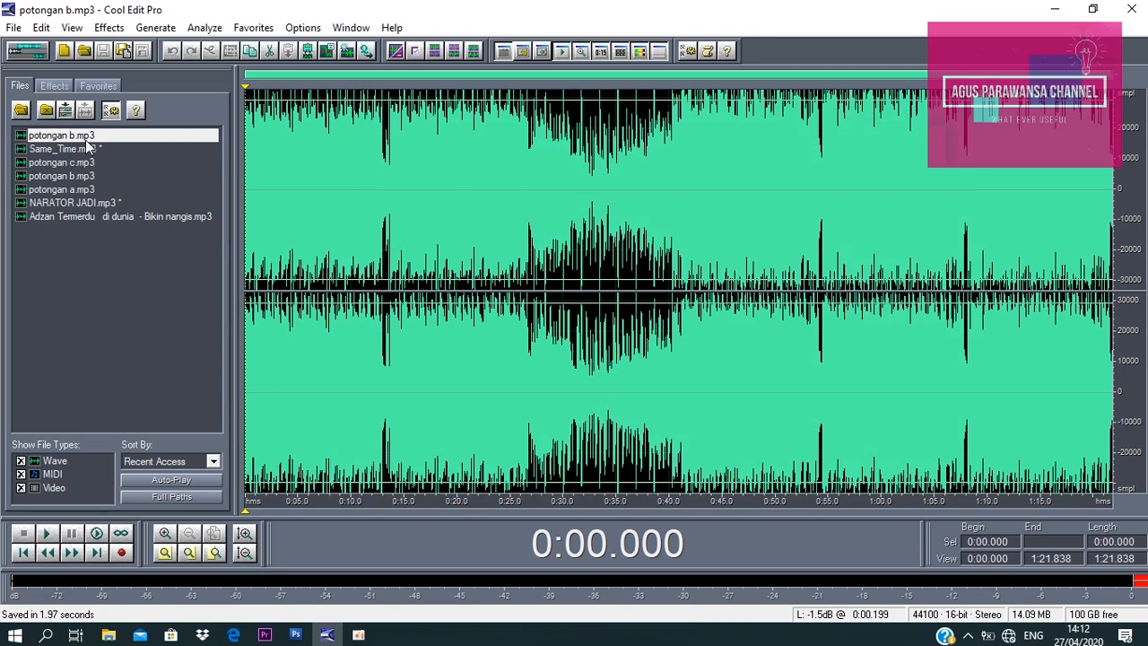
Close the newly saved potongan b.mp3 and delete the selected opening section of Same_Time.mp3
{"action": "right_click", "coordinate": [90, 137]}
{"action": "left_click", "coordinate": [109, 143]}
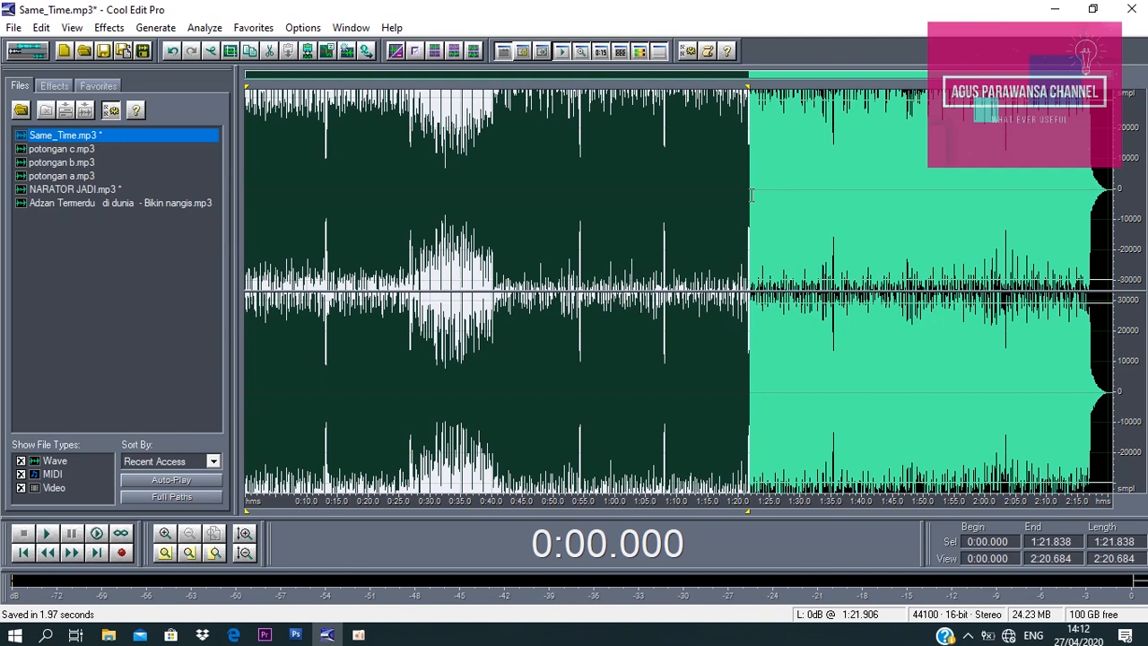
{"action": "key", "text": "Delete"}
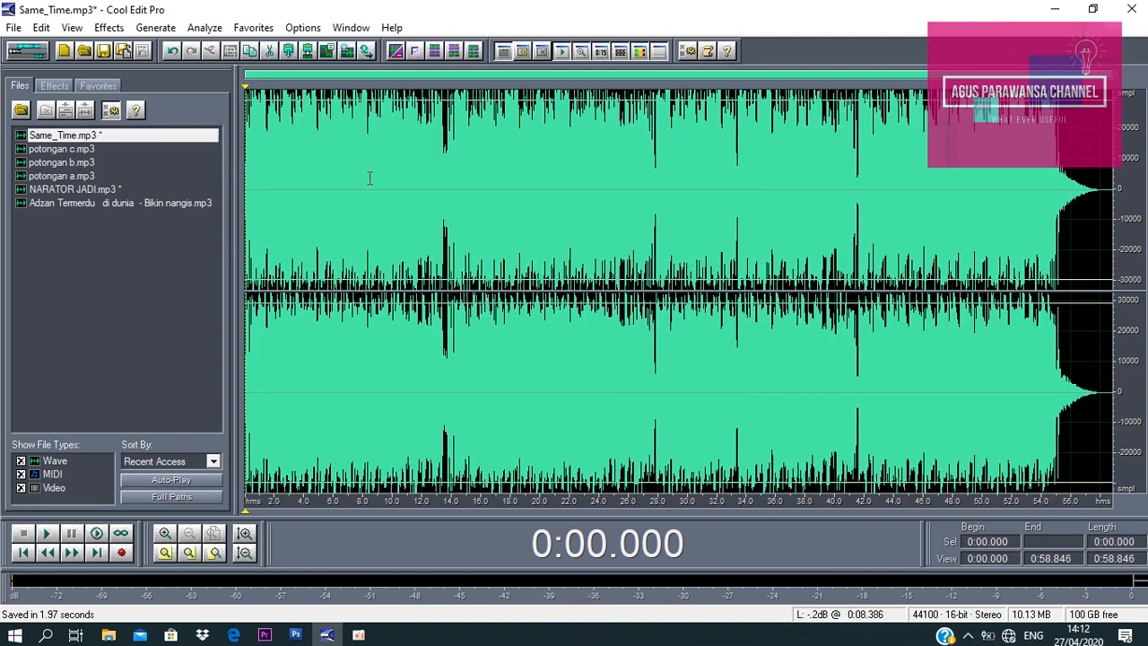
Play the beginning of the remaining Same_Time.mp3 audio twice to check the last section
{"action": "key", "text": "space"}
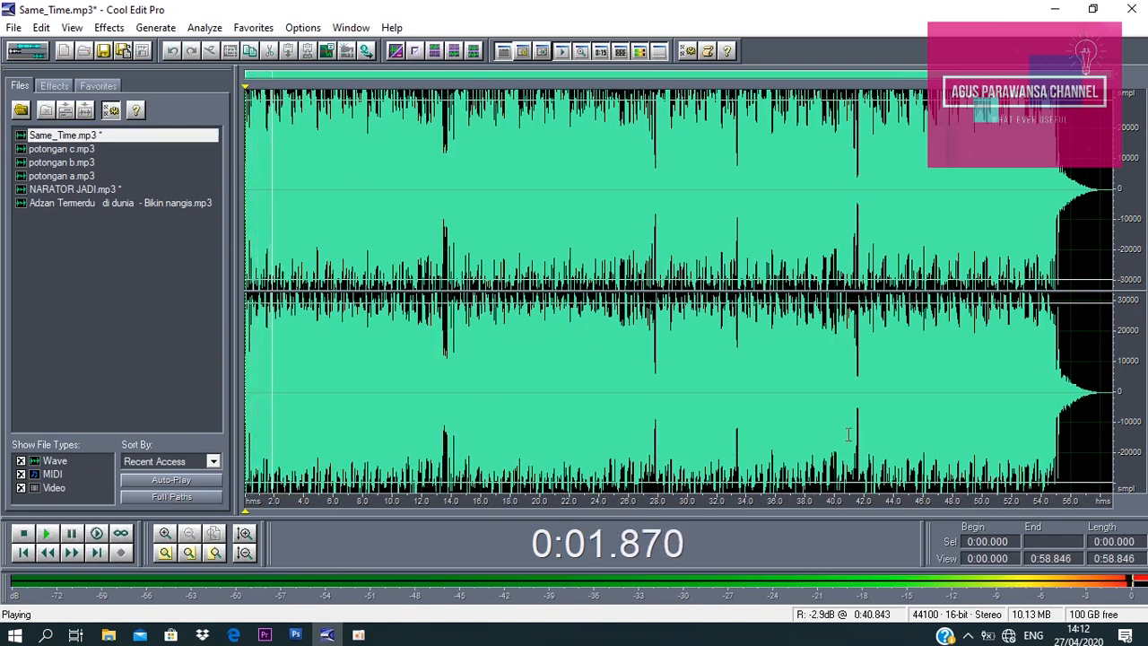
{"action": "key", "text": "space"}
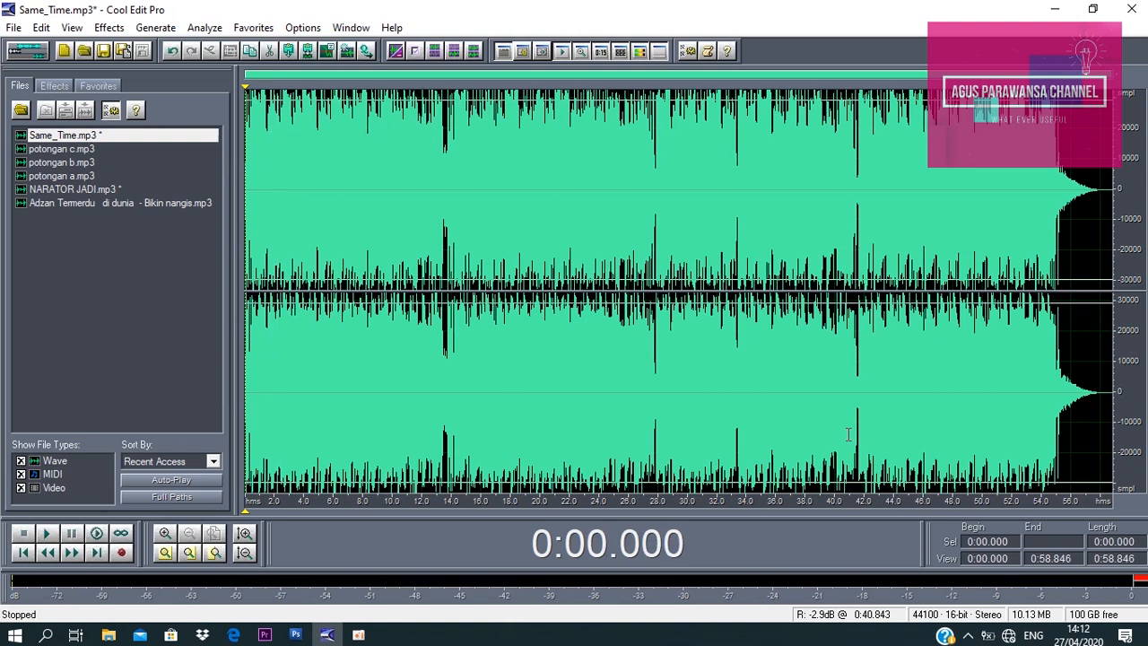
{"action": "key", "text": "space"}
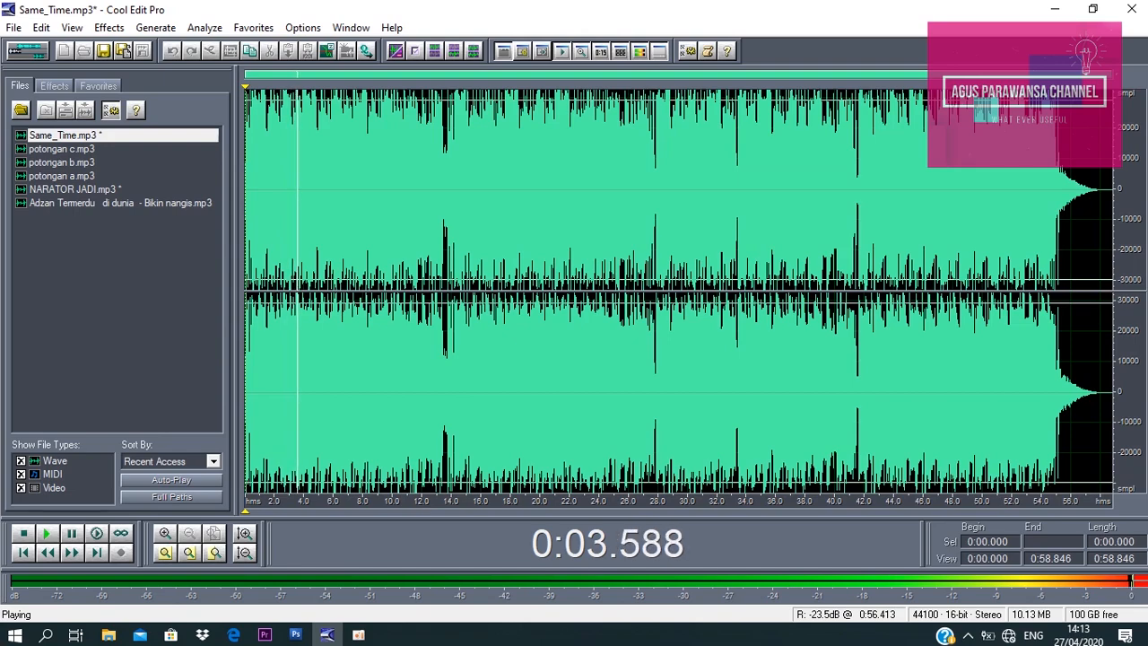
{"action": "key", "text": "space"}
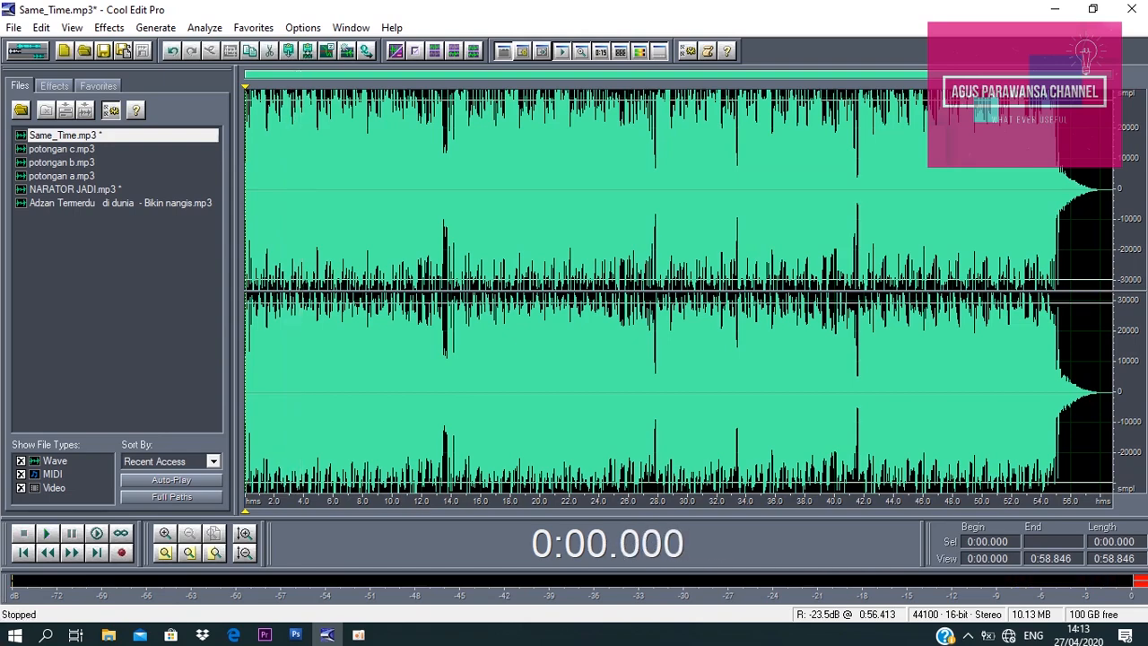
Start saving the remaining Same_Time.mp3 audio on Local Disk (E:) under the existing file name potongan c
{"action": "left_click", "coordinate": [13, 27]}
{"action": "left_click", "coordinate": [77, 266]}
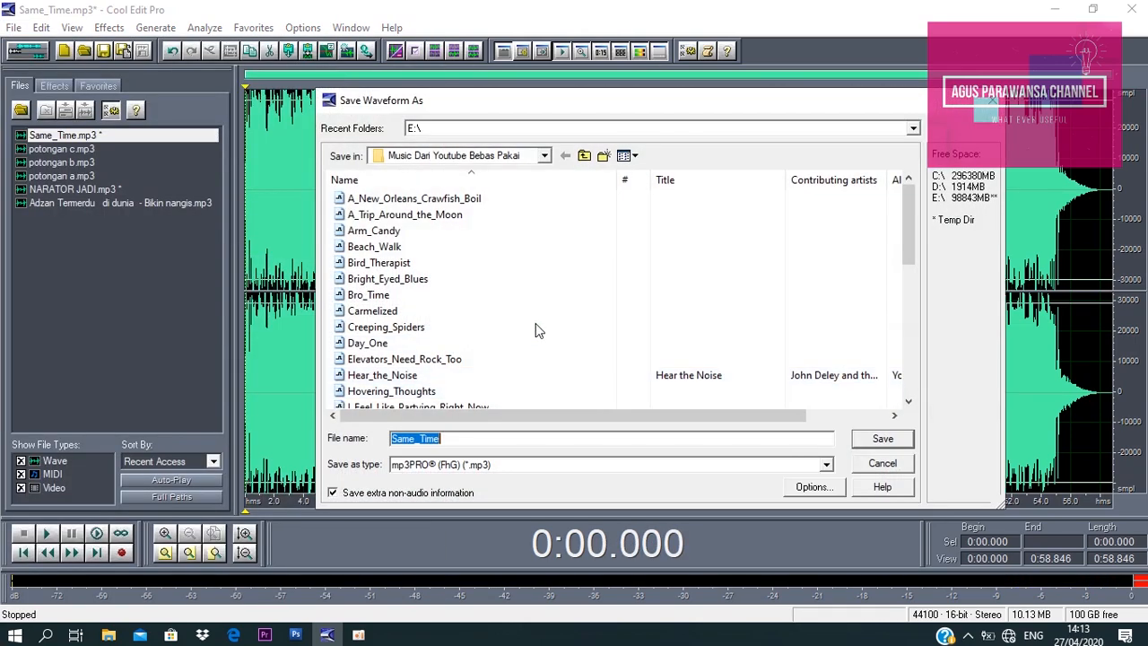
{"action": "left_click", "coordinate": [538, 156]}
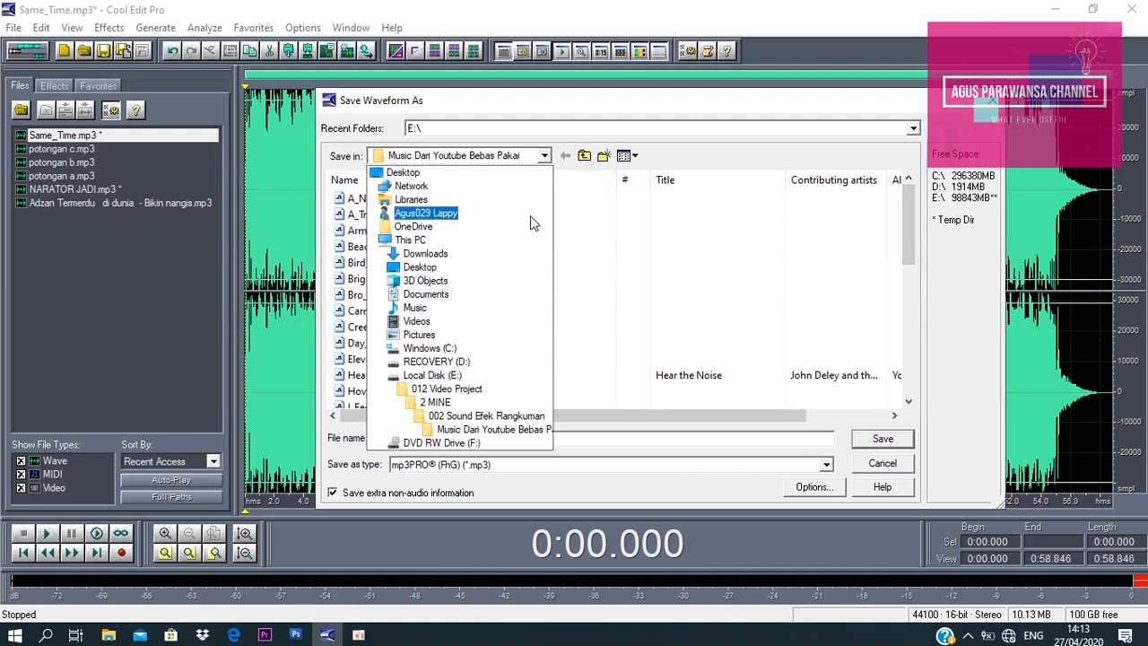
{"action": "left_click", "coordinate": [433, 375]}
{"action": "left_click_drag", "start_coordinate": [904, 242], "coordinate": [881, 411]}
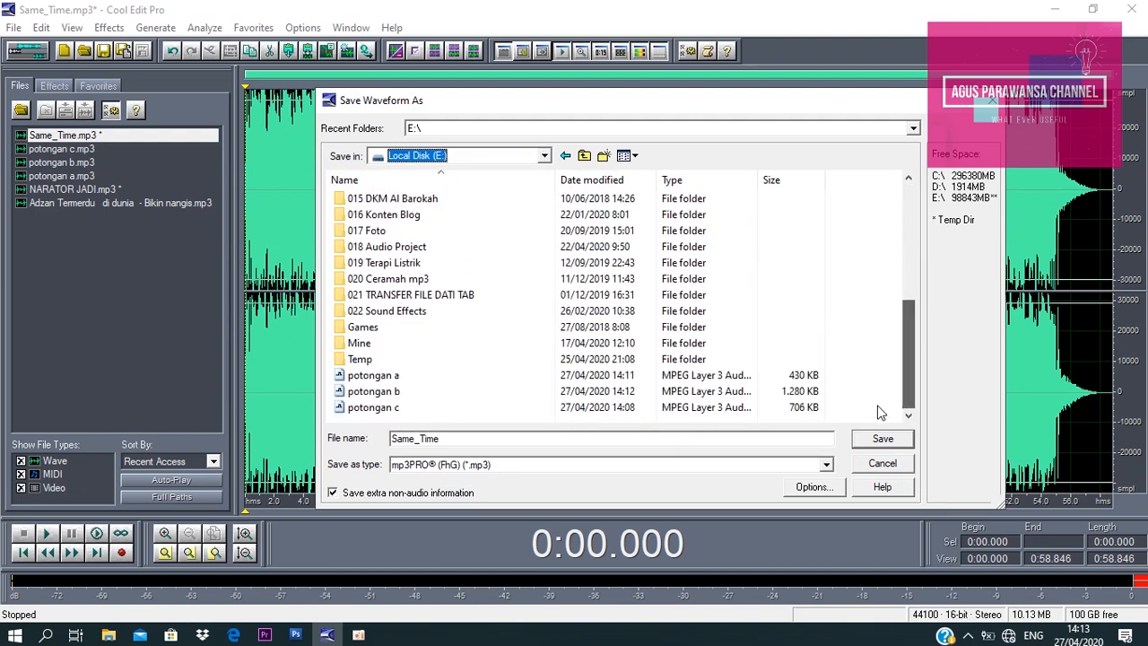
{"action": "left_click", "coordinate": [395, 410]}
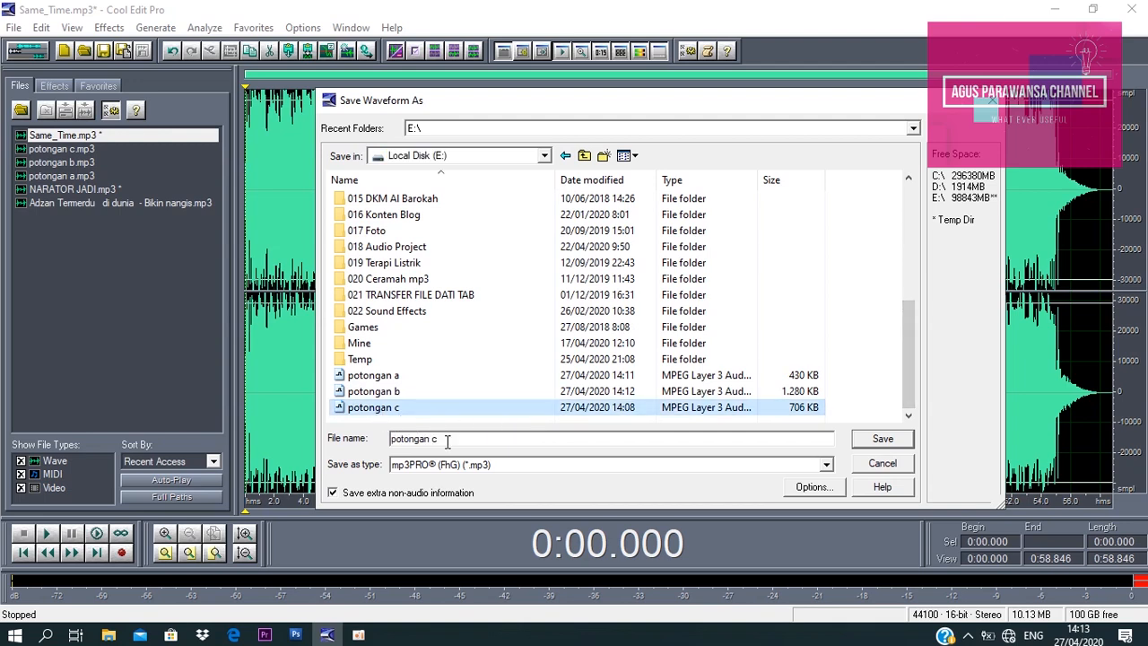
{"action": "left_click", "coordinate": [446, 439]}
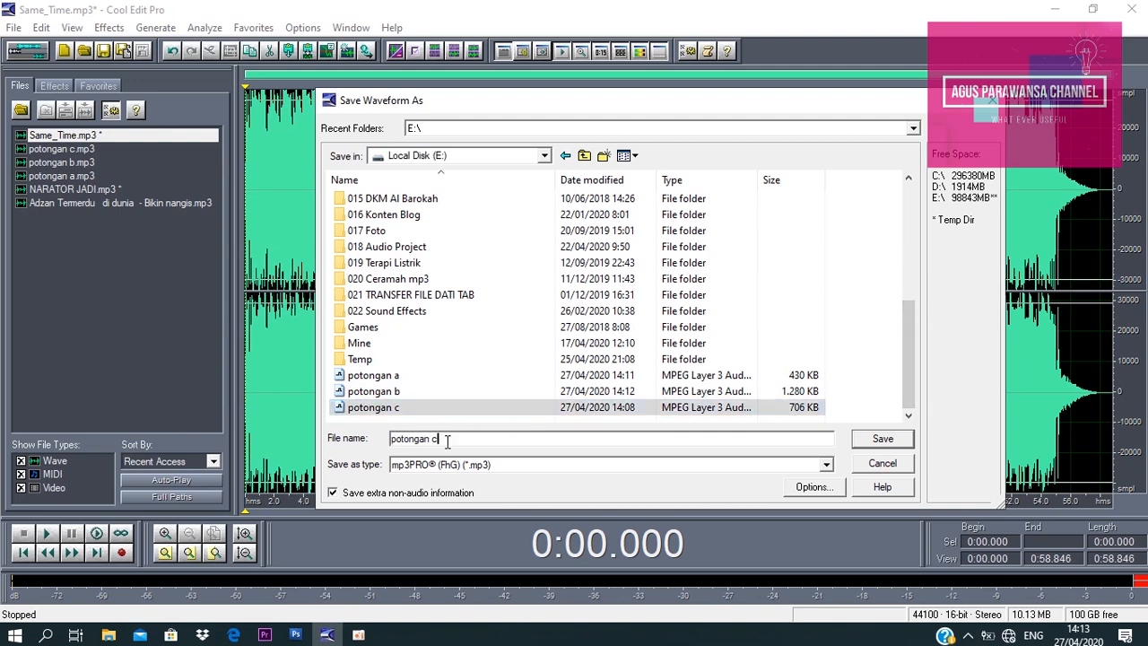
Set the MP3 encoding to 128 Kbps, 44100 Hz, Stereo and save the last section, overwriting the existing potongan c file
{"action": "left_click", "coordinate": [815, 489]}
{"action": "left_click", "coordinate": [494, 237]}
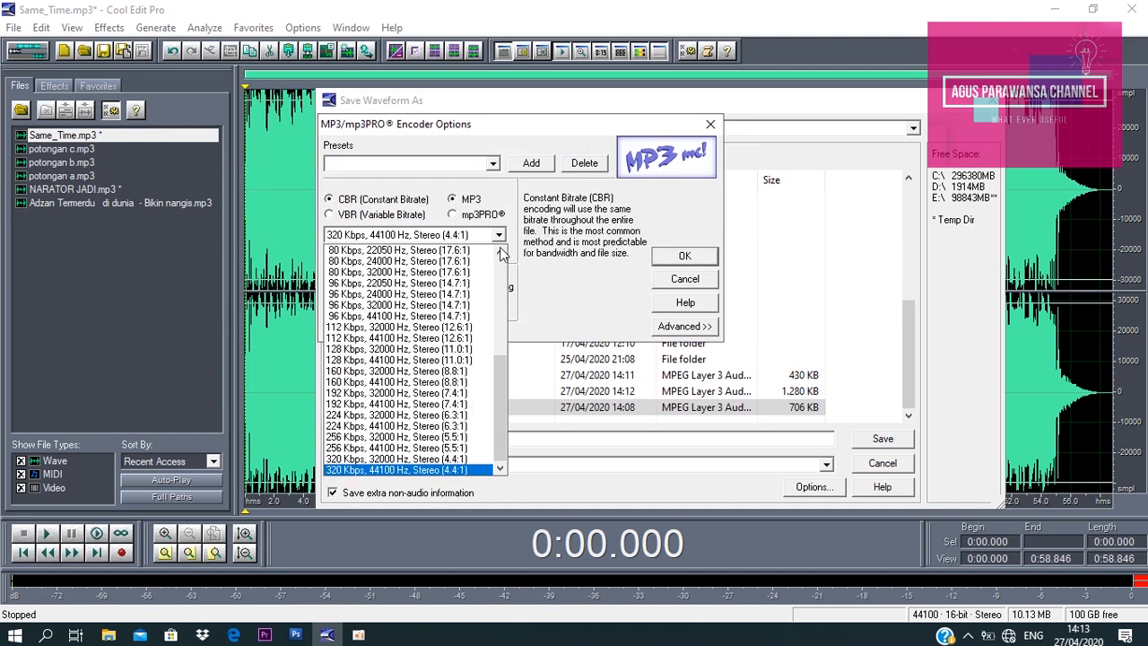
{"action": "left_click", "coordinate": [442, 361]}
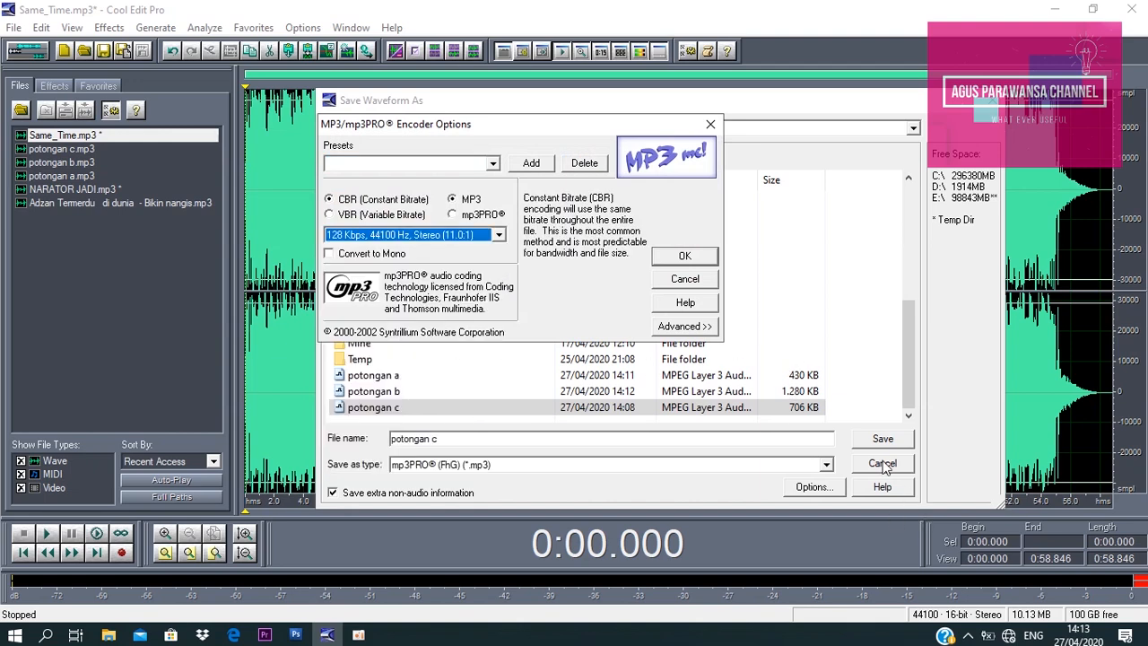
{"action": "left_click", "coordinate": [685, 256]}
{"action": "left_click", "coordinate": [883, 439]}
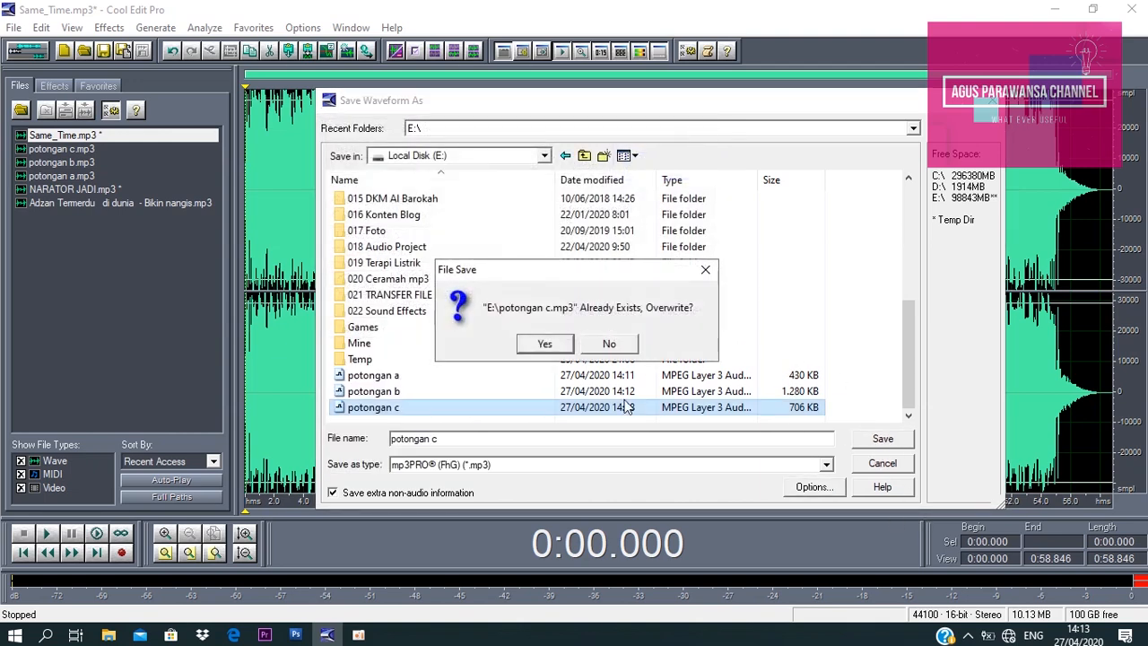
{"action": "left_click", "coordinate": [543, 346]}
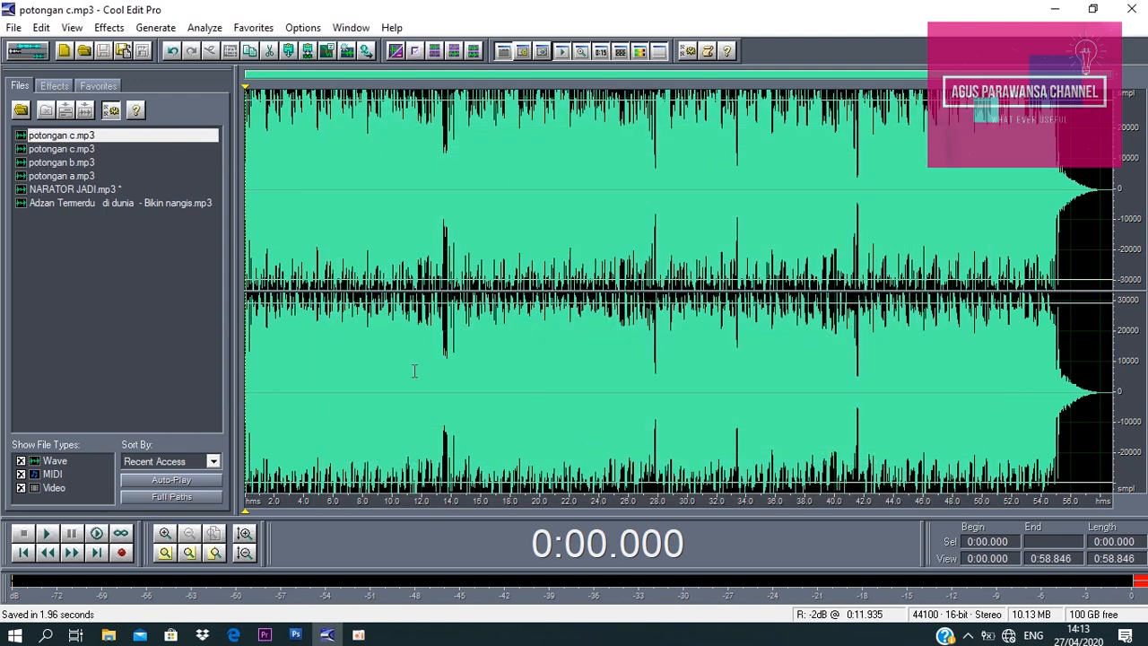
Review the potongan a, b and c files and NARATOR JADI.mp3 in the waveform editor, and look at the multitrack session
{"action": "double_click", "coordinate": [89, 189]}
{"action": "double_click", "coordinate": [61, 177]}
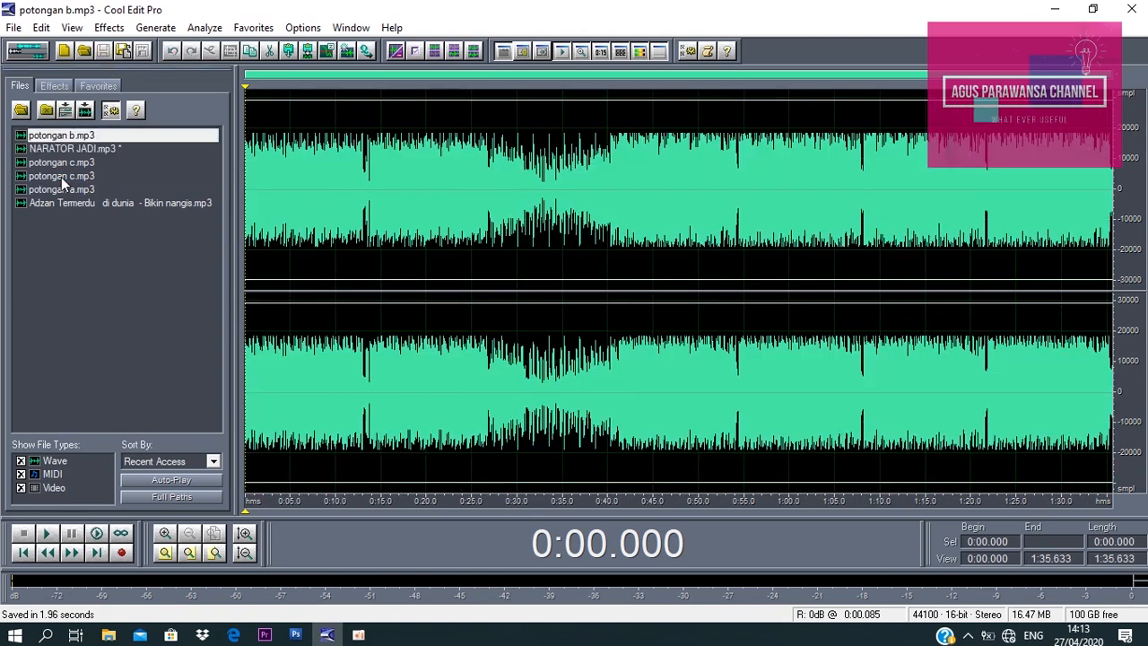
{"action": "double_click", "coordinate": [72, 148]}
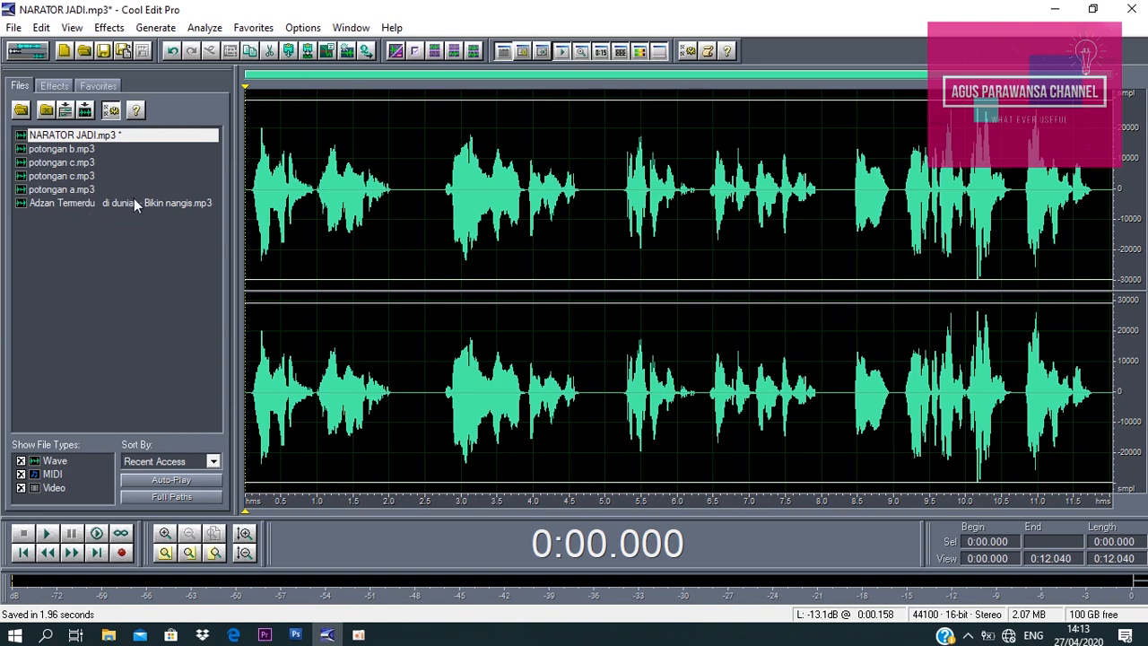
{"action": "double_click", "coordinate": [80, 187]}
{"action": "double_click", "coordinate": [76, 178]}
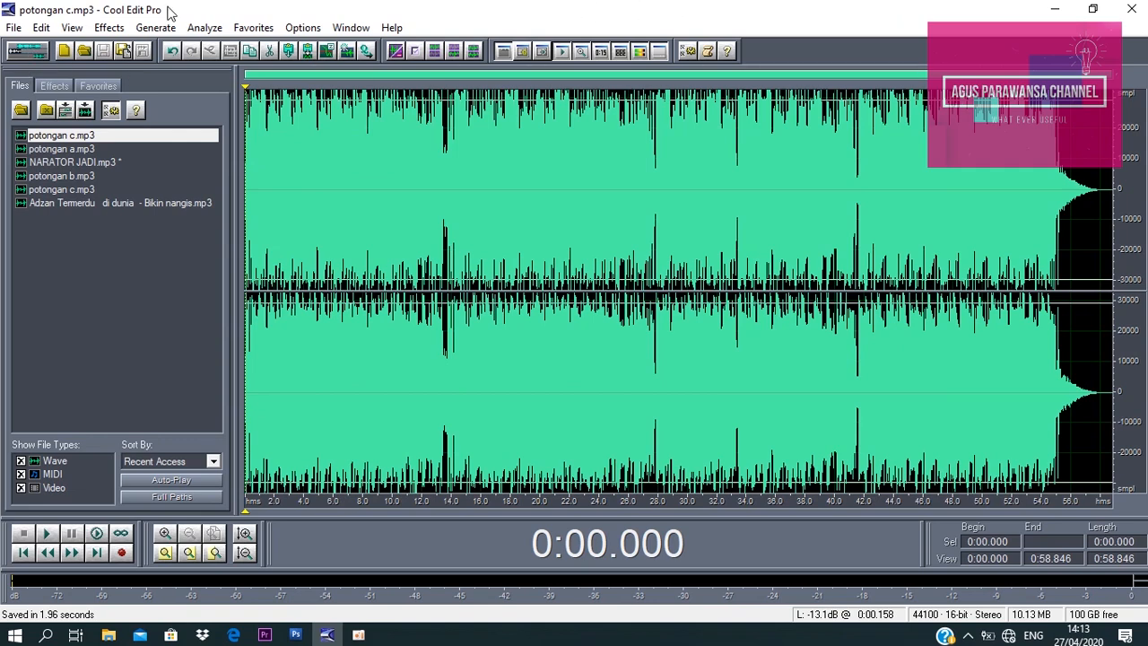
{"action": "left_click", "coordinate": [28, 51]}
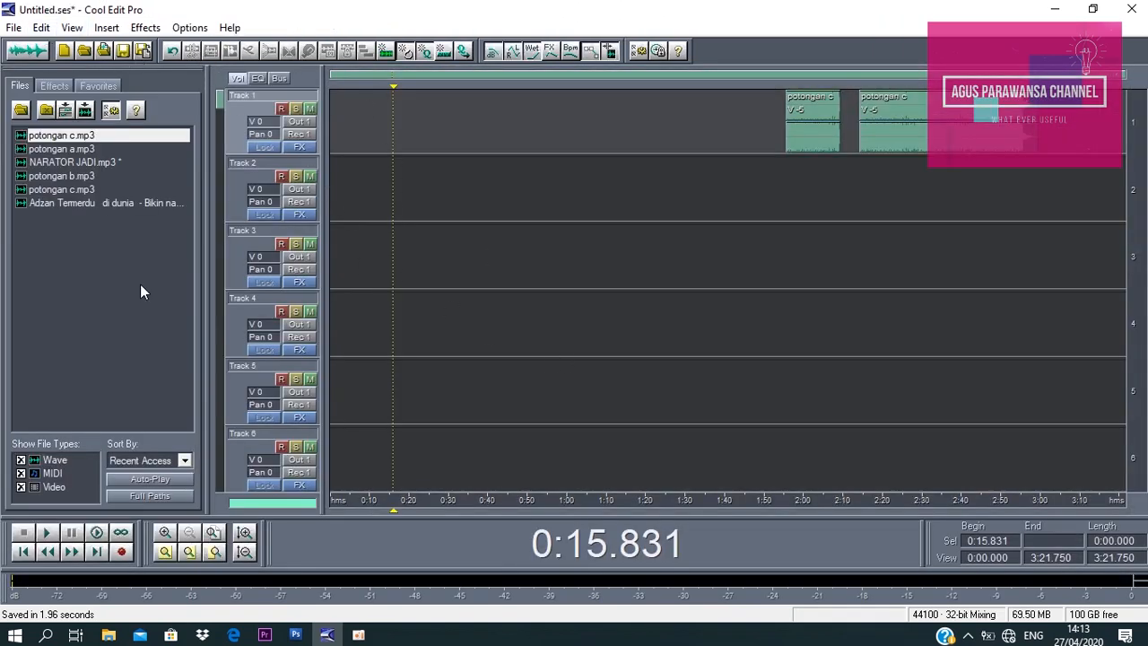
{"action": "left_click", "coordinate": [25, 51]}
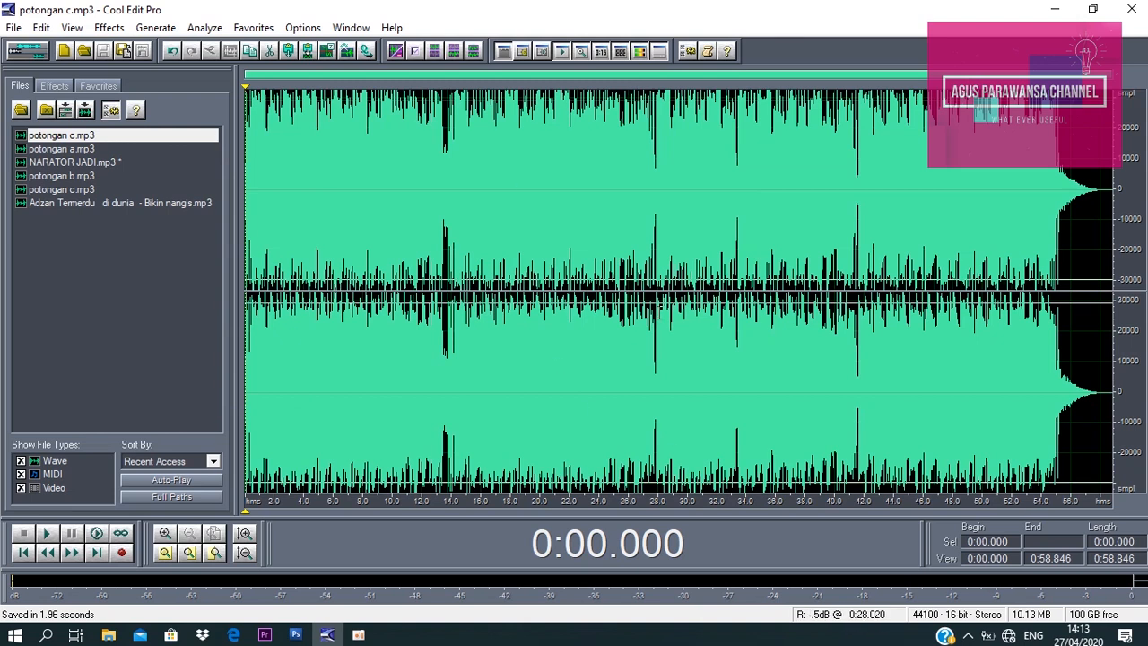
{"action": "left_click", "coordinate": [428, 242]}
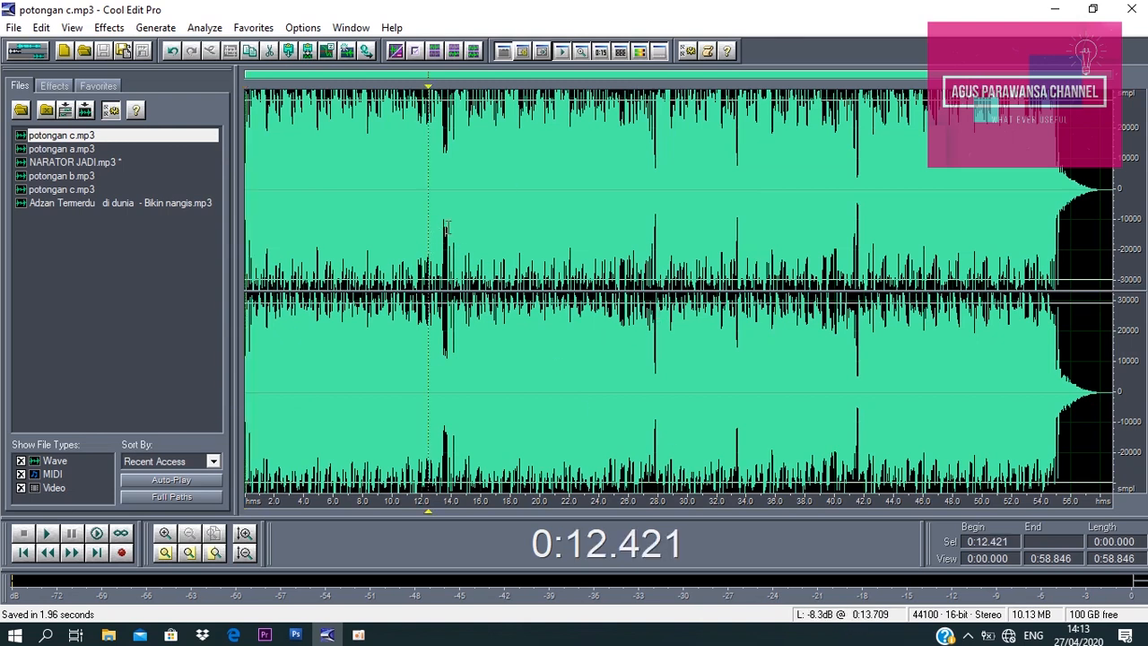
{"action": "left_click", "coordinate": [446, 229]}
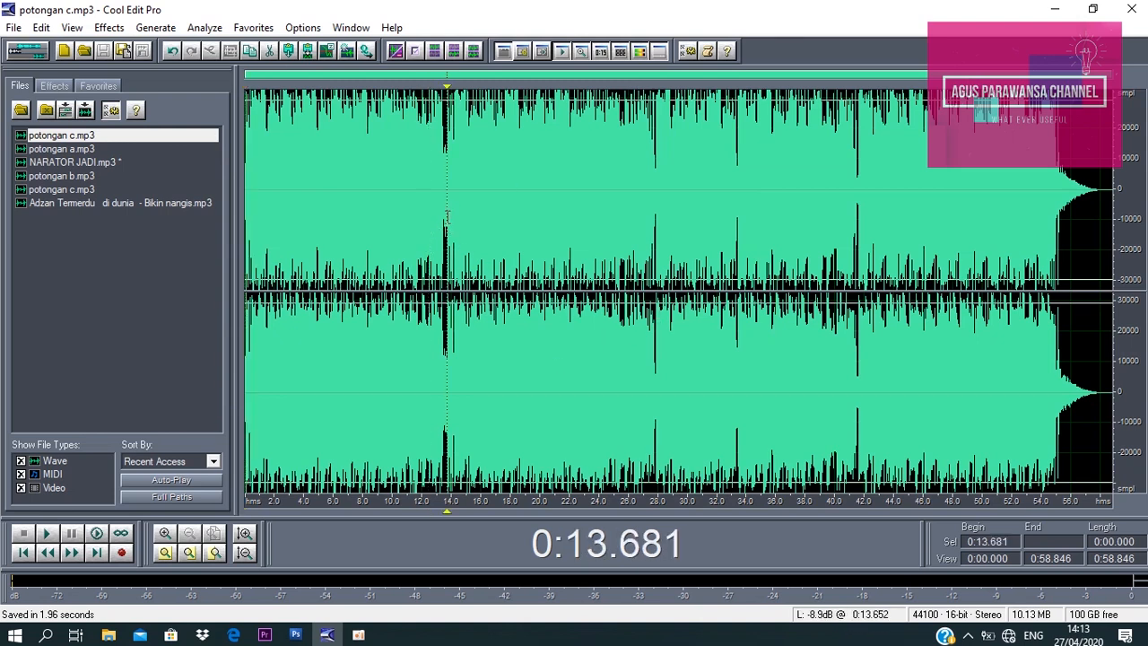
{"action": "left_click", "coordinate": [430, 217]}
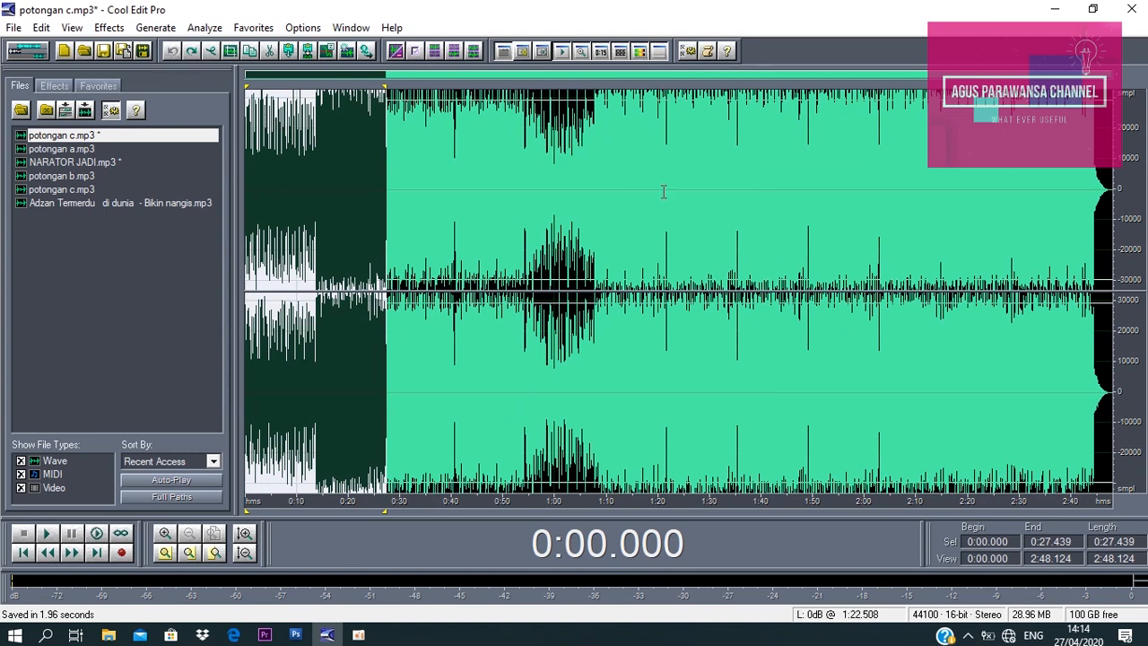
Insert the selected opening section of potongan c.mp3 into the multitrack session and show the session
{"action": "left_click", "coordinate": [171, 533]}
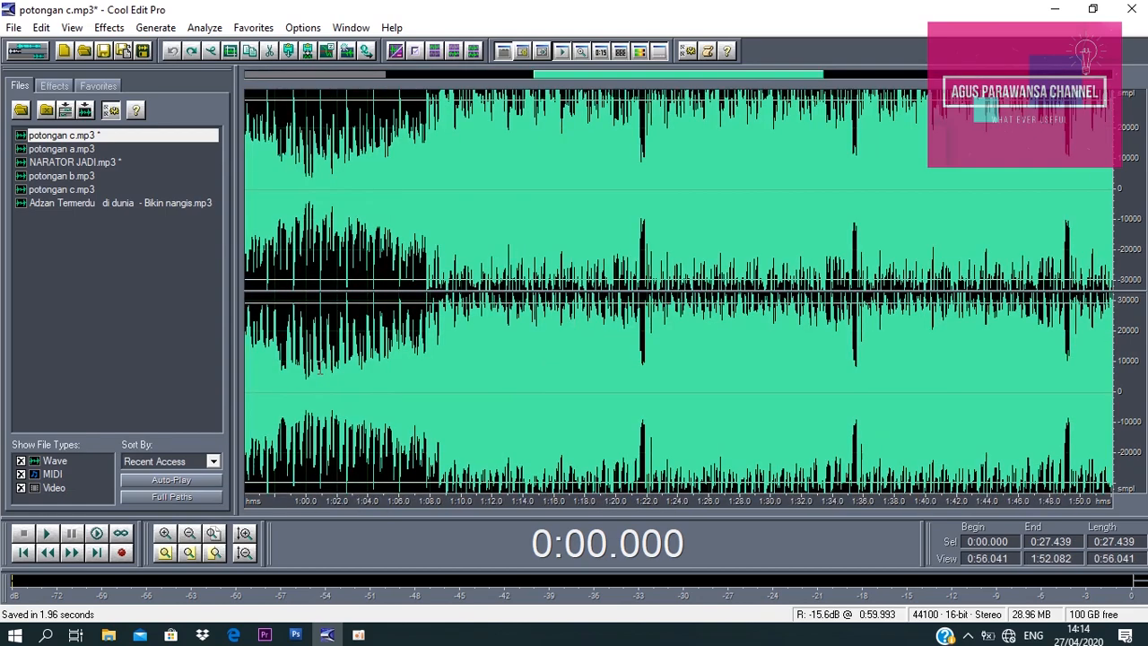
{"action": "left_click_drag", "start_coordinate": [684, 78], "coordinate": [395, 77]}
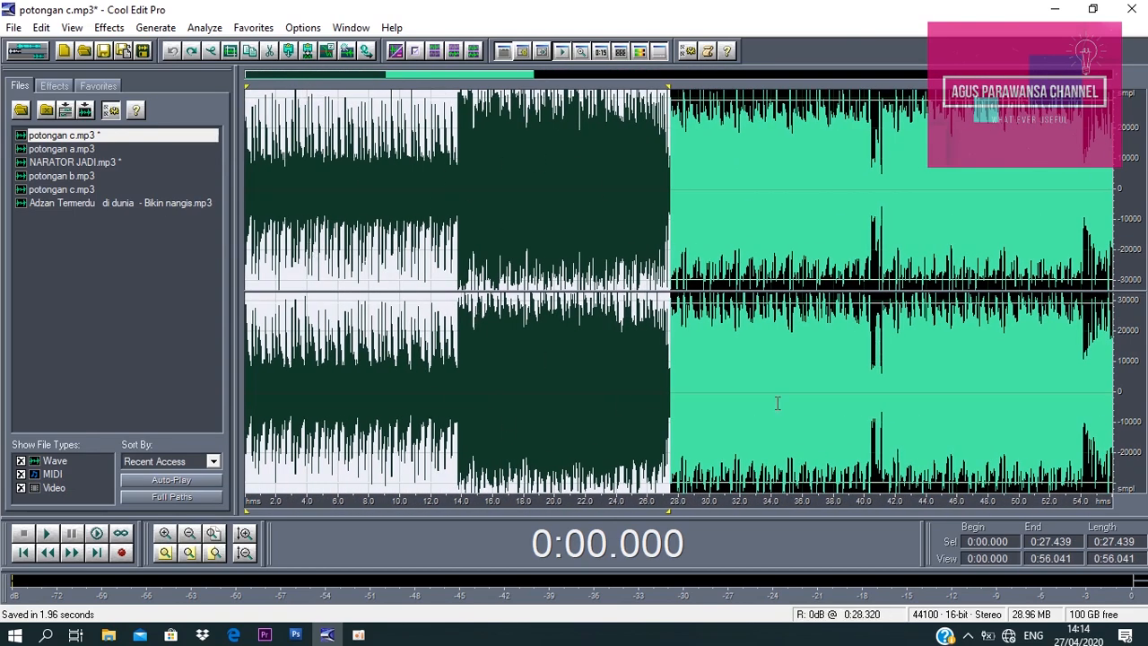
{"action": "right_click", "coordinate": [456, 222]}
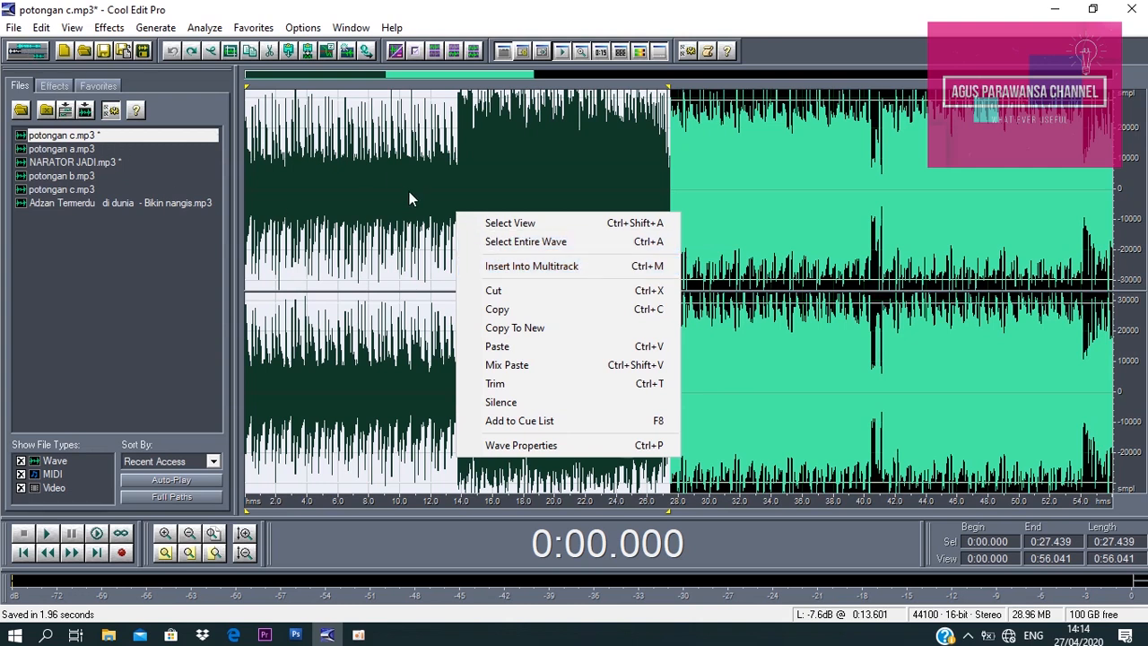
{"action": "left_click", "coordinate": [518, 267]}
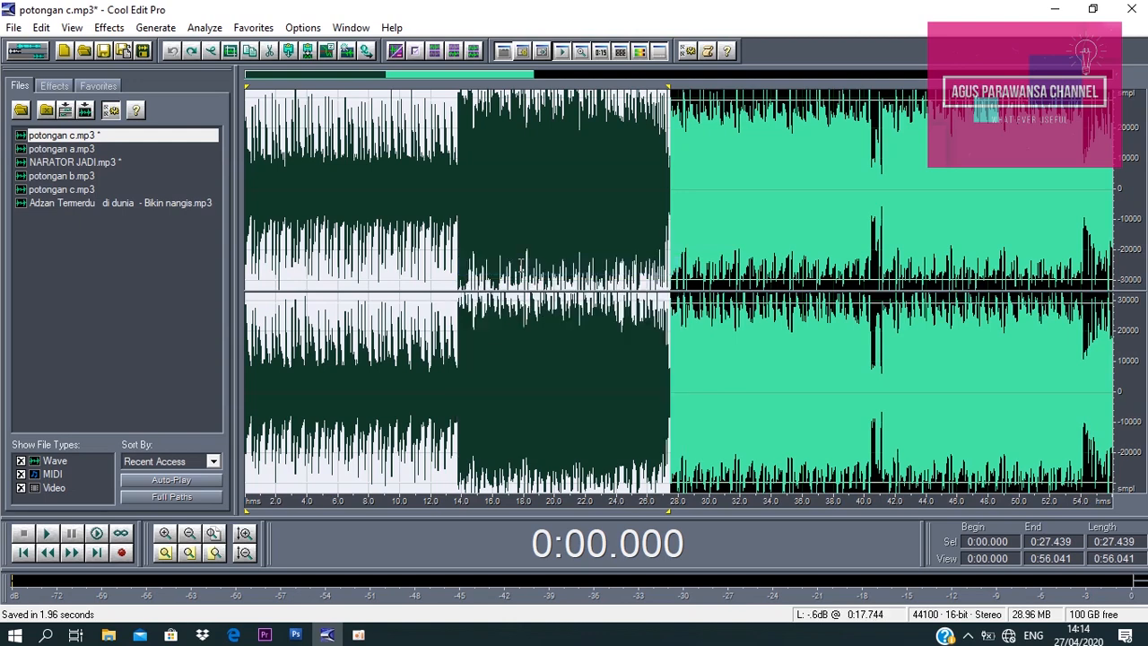
{"action": "left_click", "coordinate": [31, 55]}
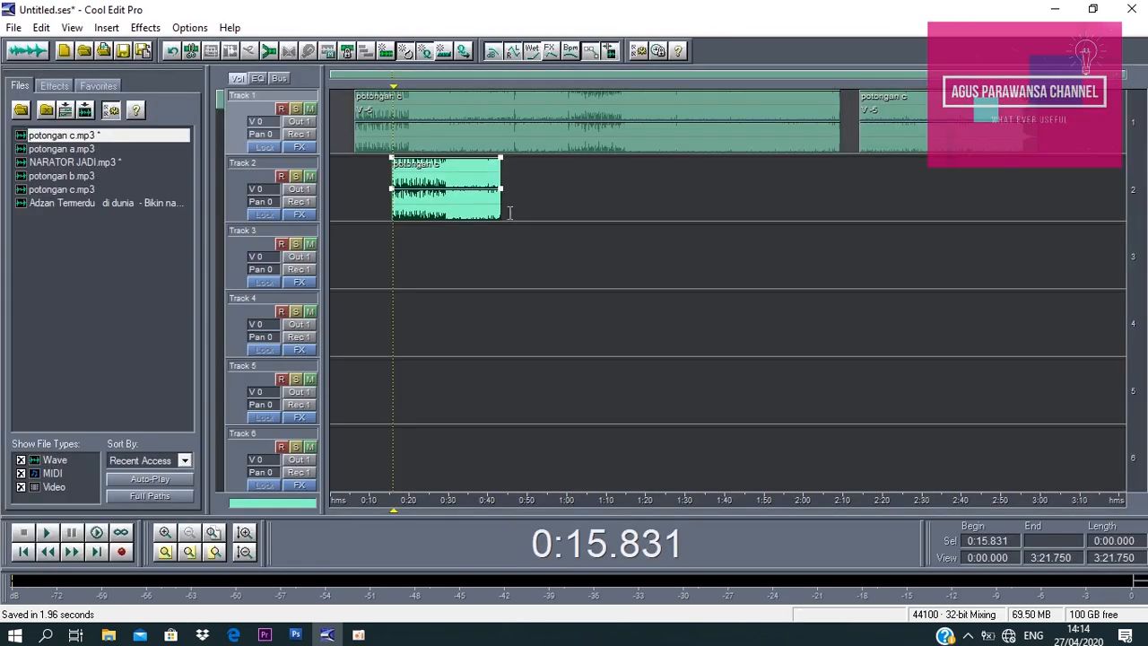
Delete both potongan c clips from Track 1 and the potongan c clip from Track 2
{"action": "left_click", "coordinate": [549, 132]}
{"action": "key", "text": "Delete"}
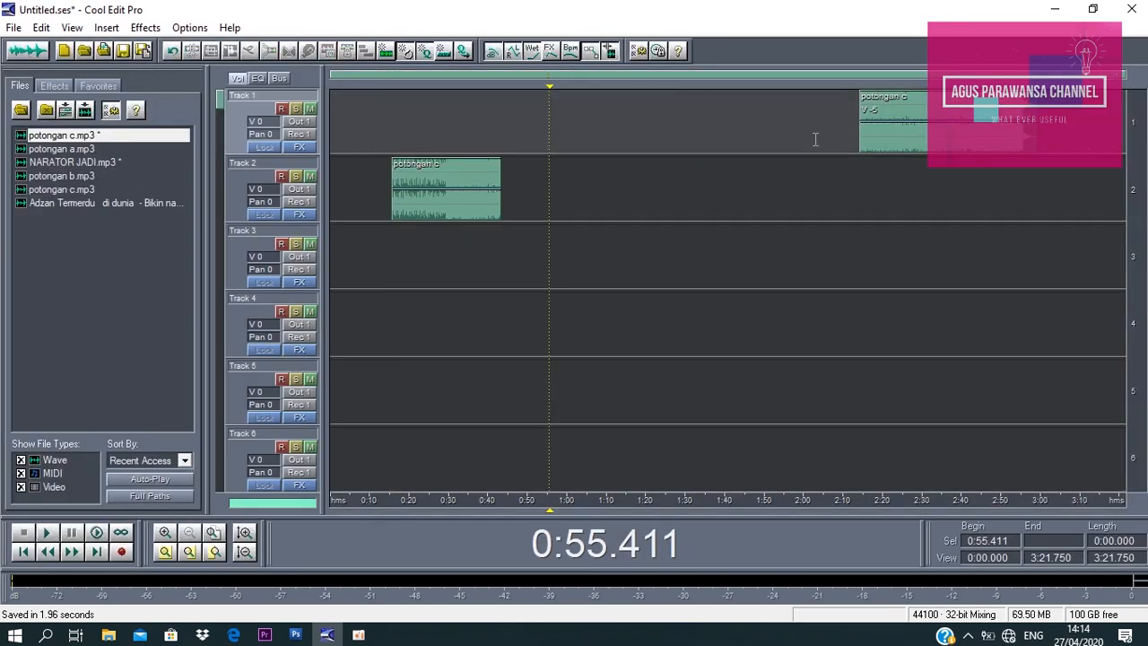
{"action": "left_click", "coordinate": [942, 125]}
{"action": "key", "text": "Delete"}
{"action": "left_click_drag", "start_coordinate": [440, 209], "coordinate": [379, 209]}
{"action": "left_click", "coordinate": [362, 177]}
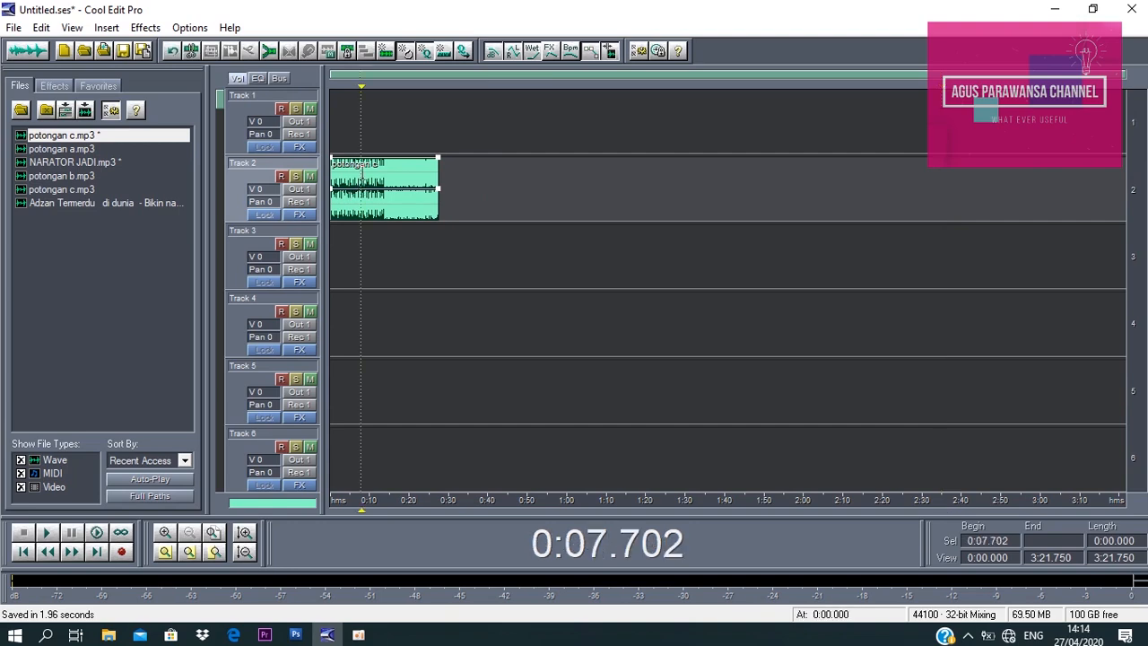
{"action": "key", "text": "Delete"}
Reopen the edited potongan c.mp3 in the waveform editor and play briefly from 0:26.657 to check the cut point
{"action": "double_click", "coordinate": [62, 134]}
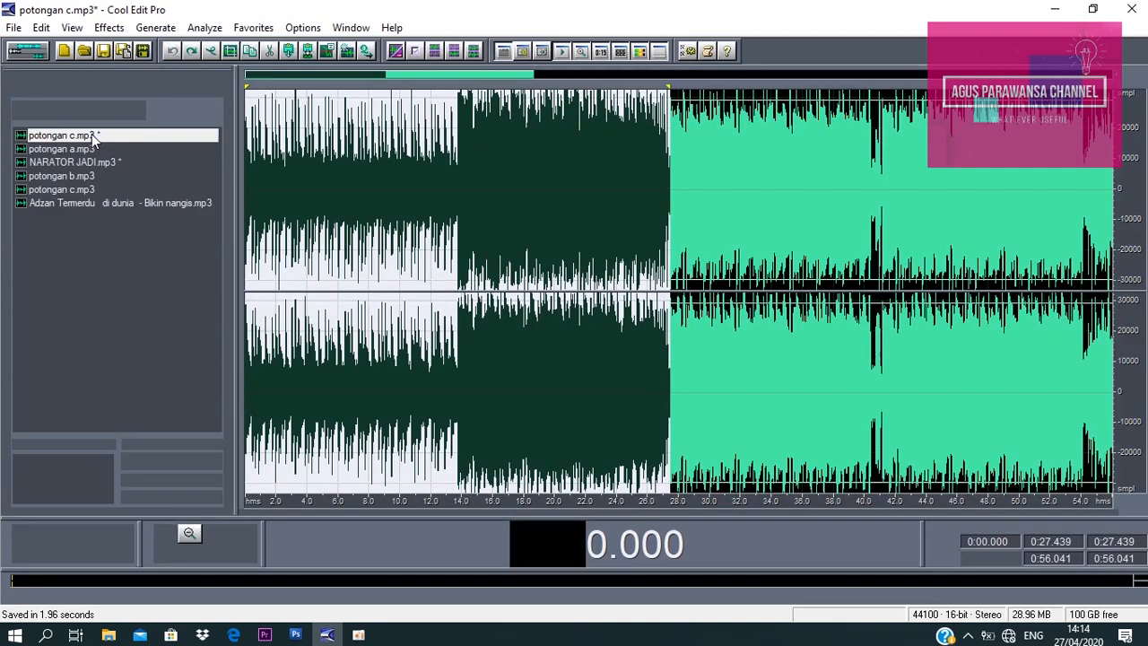
{"action": "left_click", "coordinate": [189, 534]}
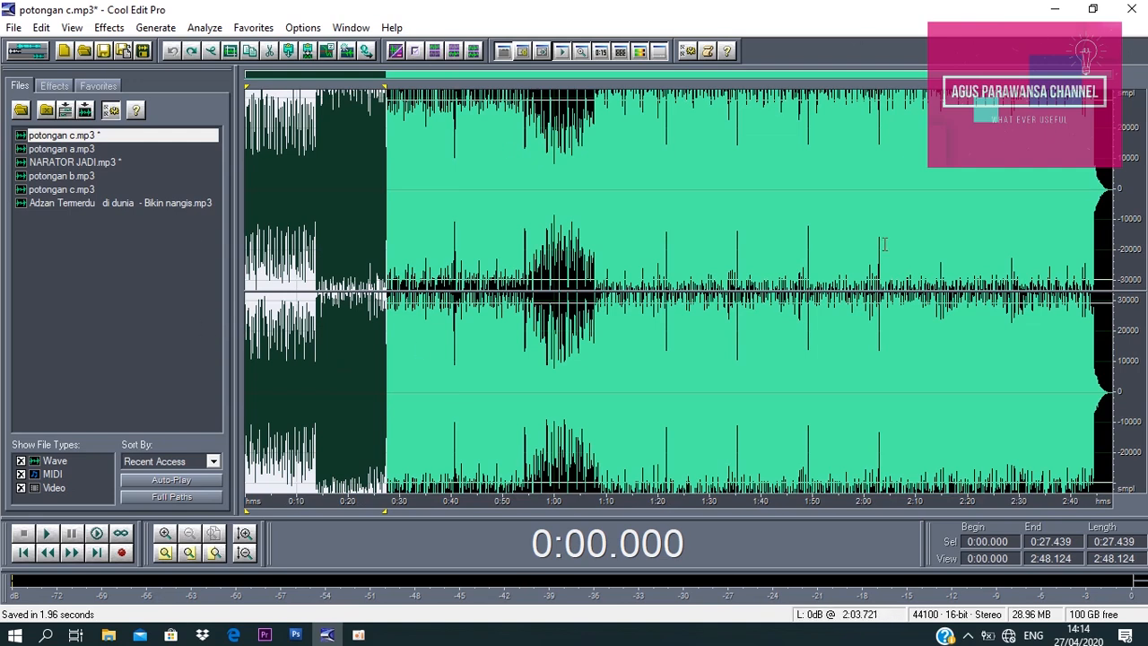
{"action": "left_click", "coordinate": [383, 168]}
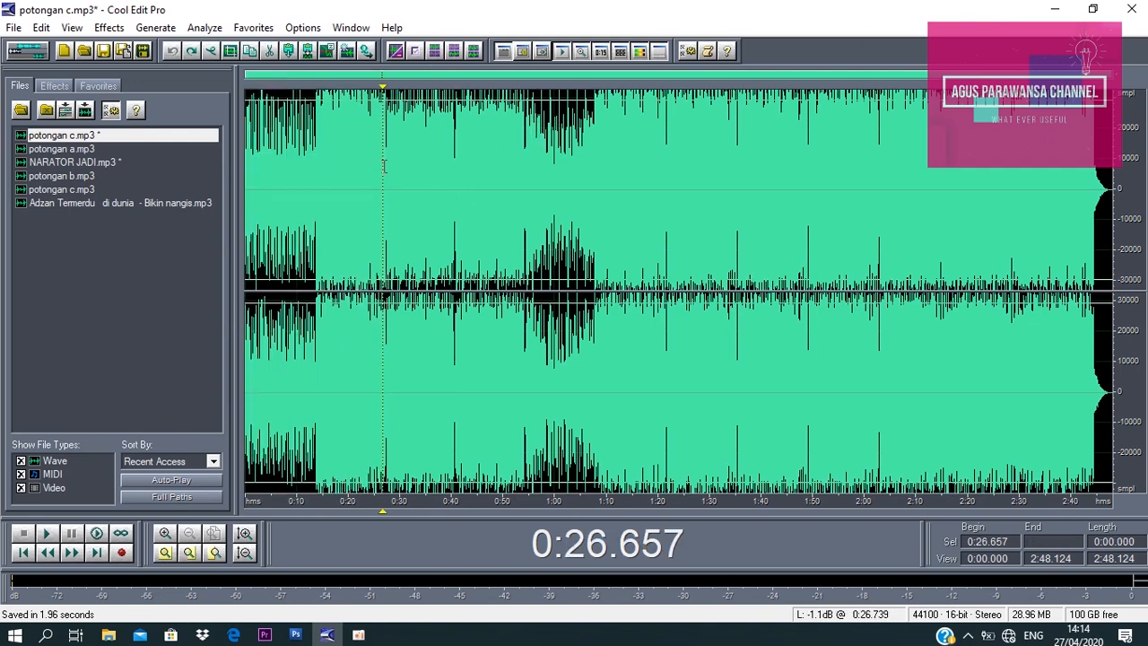
{"action": "key", "text": "space"}
{"action": "key", "text": "space"}
{"action": "key", "text": "space"}
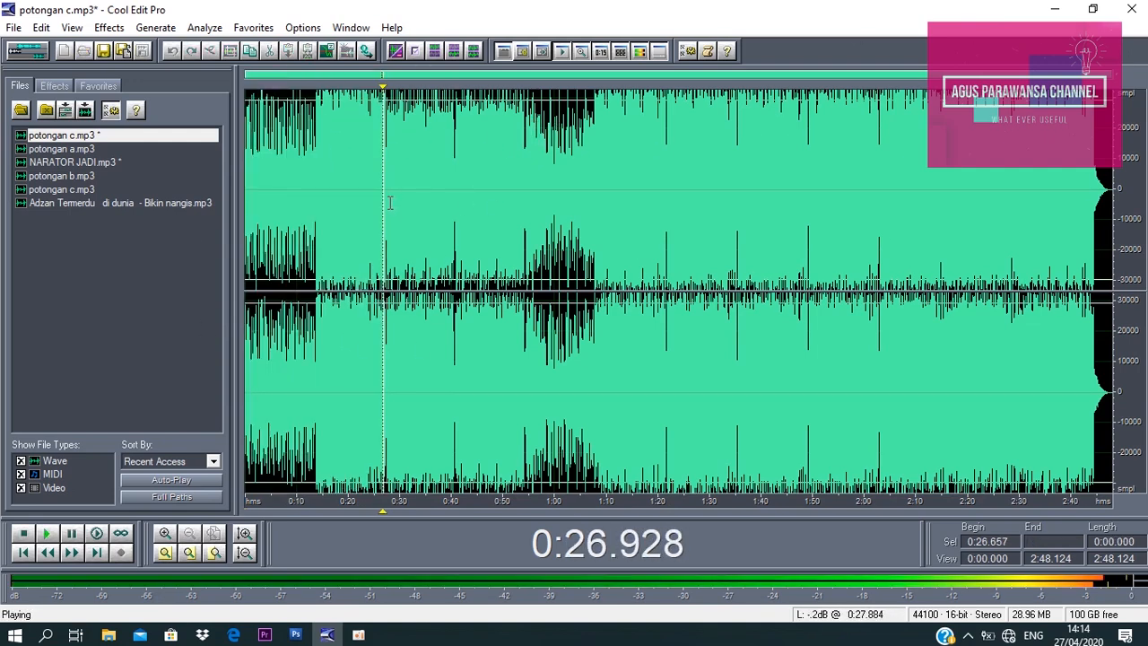
{"action": "key", "text": "space"}
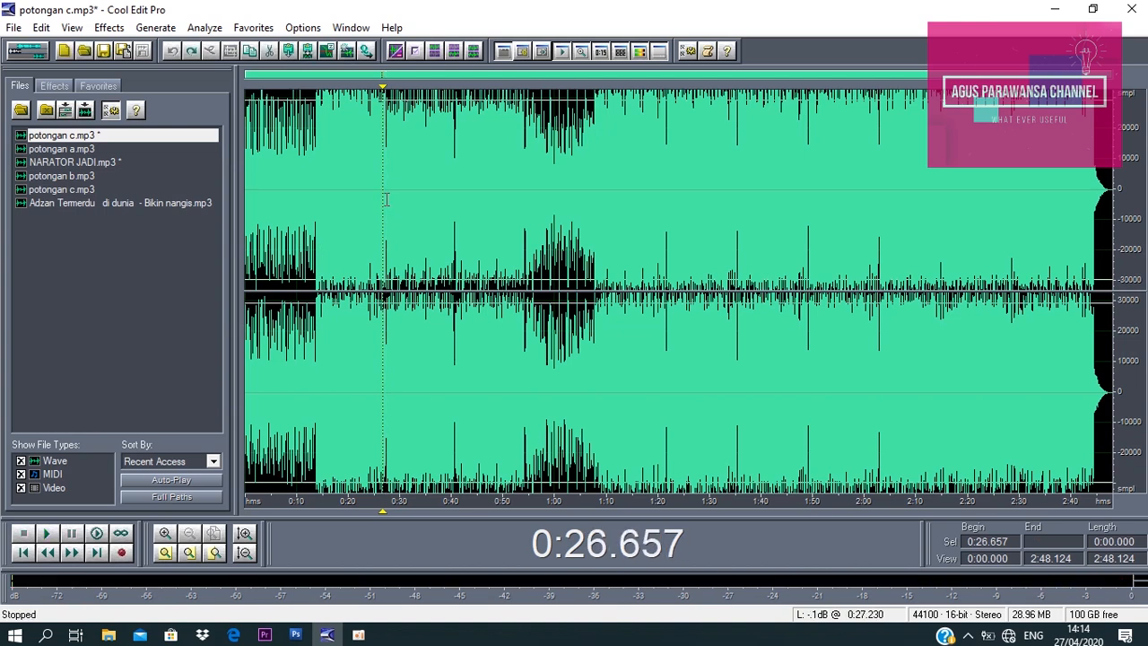
Select the first 27.475 seconds of potongan c.mp3 and insert them into the multitrack session
{"action": "left_click", "coordinate": [386, 199]}
{"action": "left_click_drag", "start_coordinate": [388, 198], "coordinate": [115, 194]}
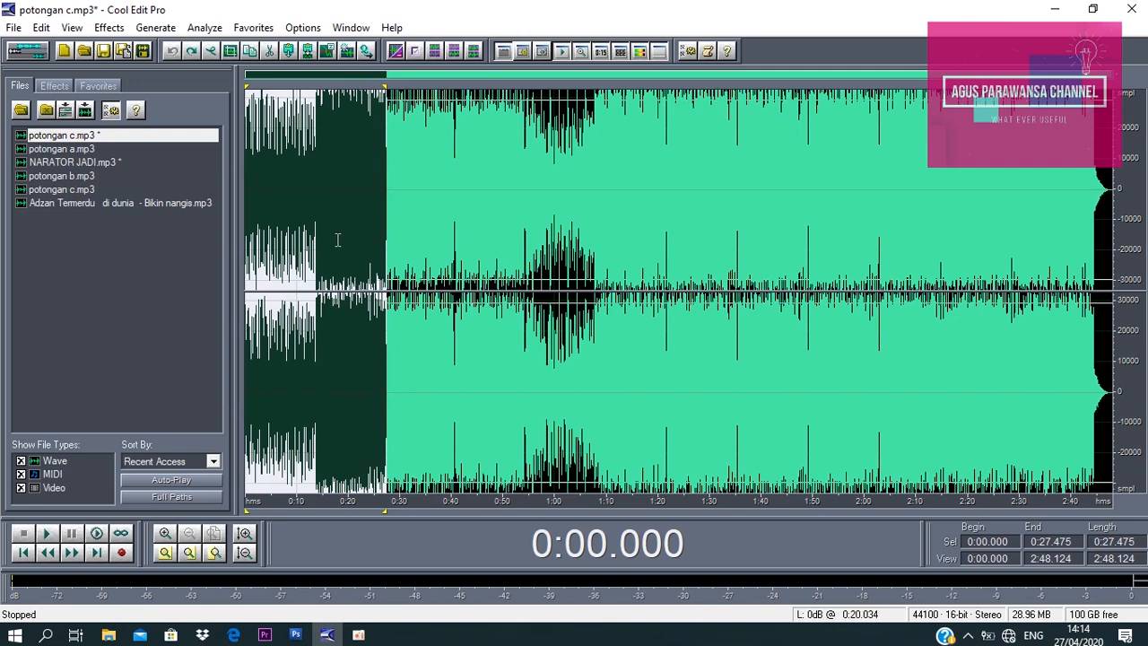
{"action": "right_click", "coordinate": [314, 182]}
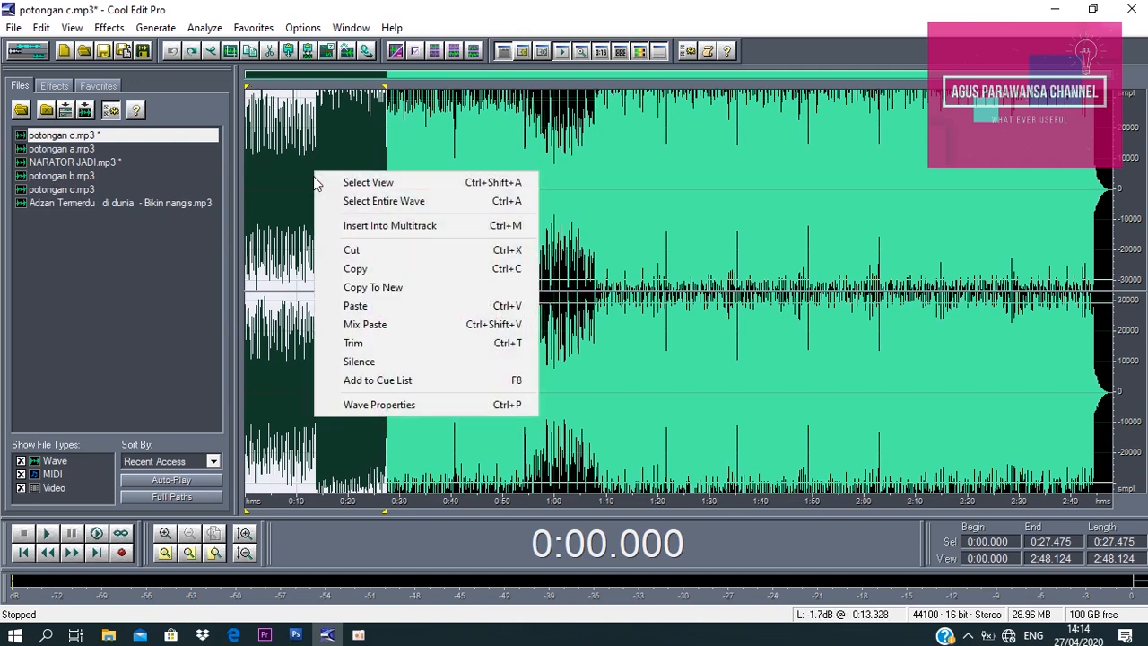
{"action": "left_click", "coordinate": [341, 229]}
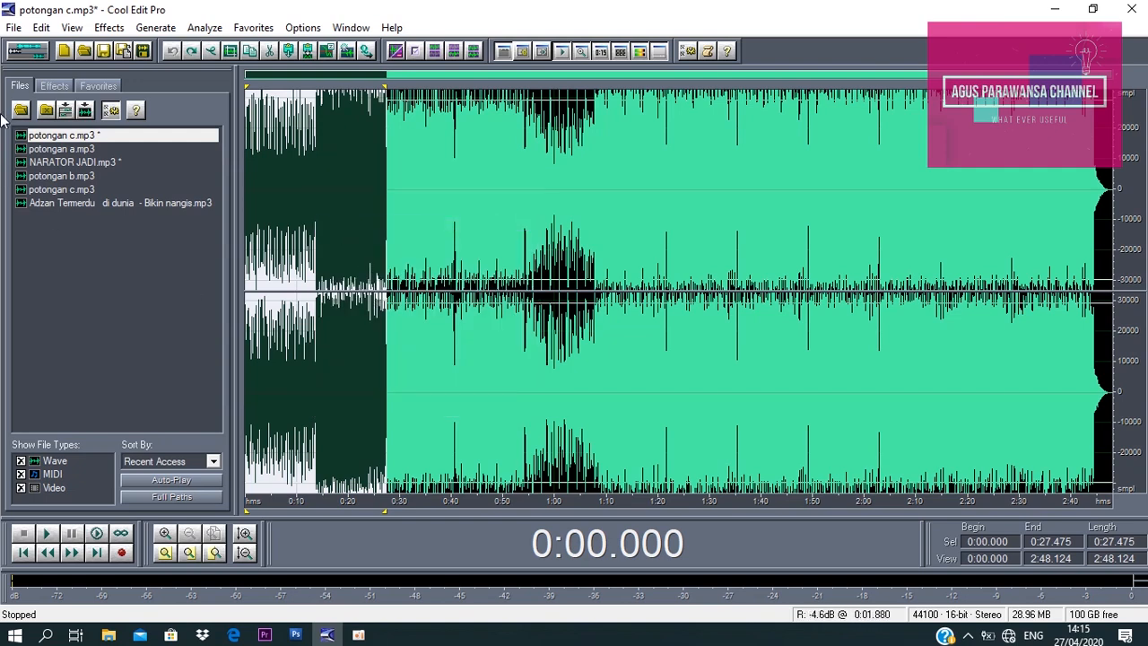
{"action": "left_click", "coordinate": [14, 49]}
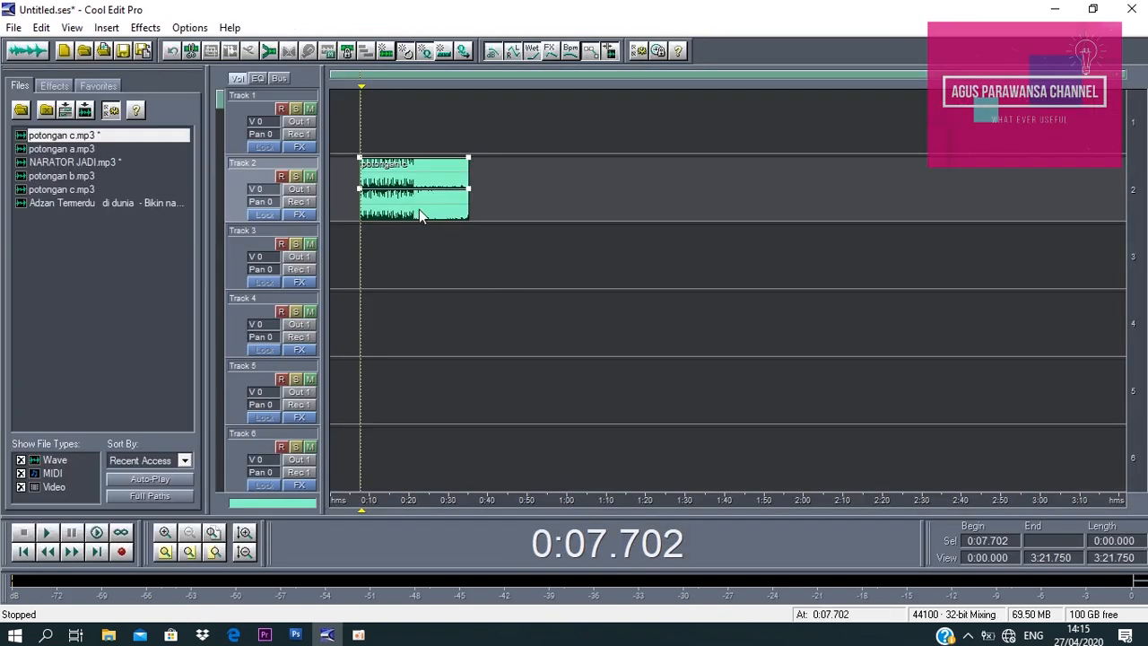
Move the potongan c clip to the start of Track 2 and mix the session down to a new file
{"action": "left_click", "coordinate": [372, 230]}
{"action": "left_click", "coordinate": [41, 27]}
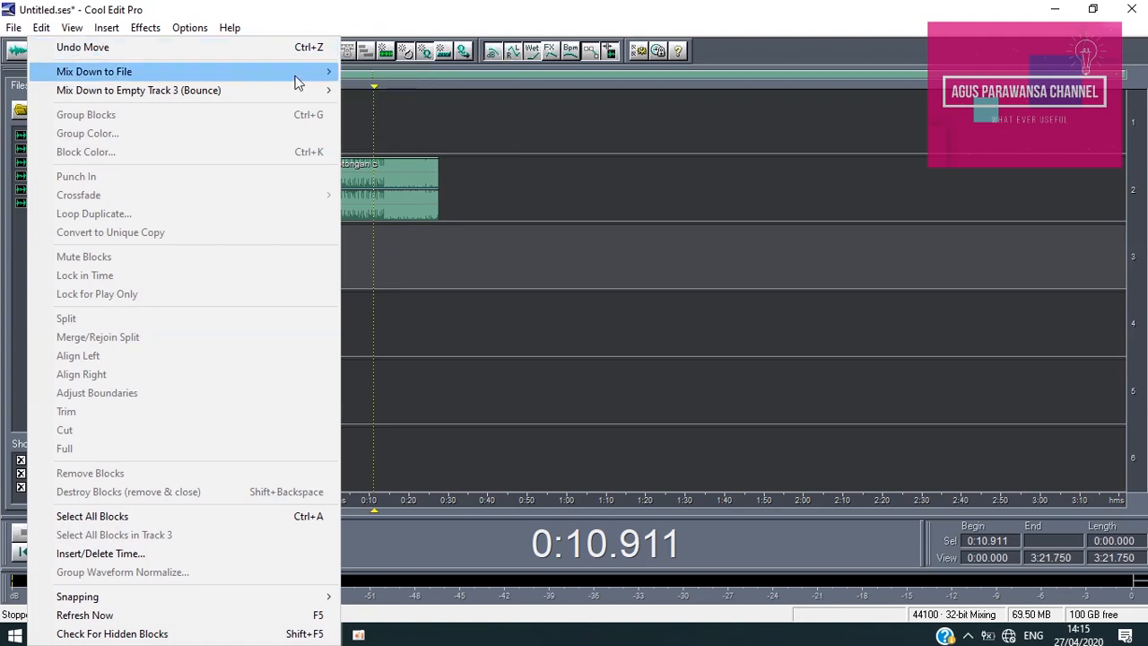
{"action": "mouse_move", "coordinate": [323, 72]}
{"action": "left_click", "coordinate": [393, 72]}
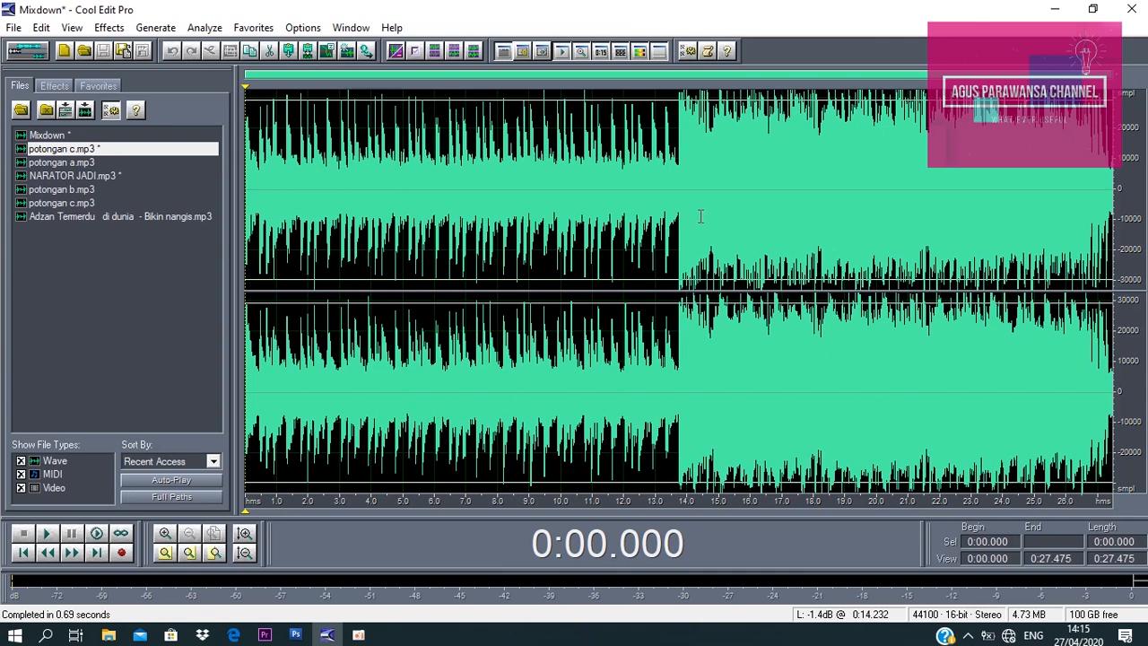
Play the mixdown briefly from about 0:15.7 and place the cursor at about 0:12
{"action": "left_click", "coordinate": [743, 216]}
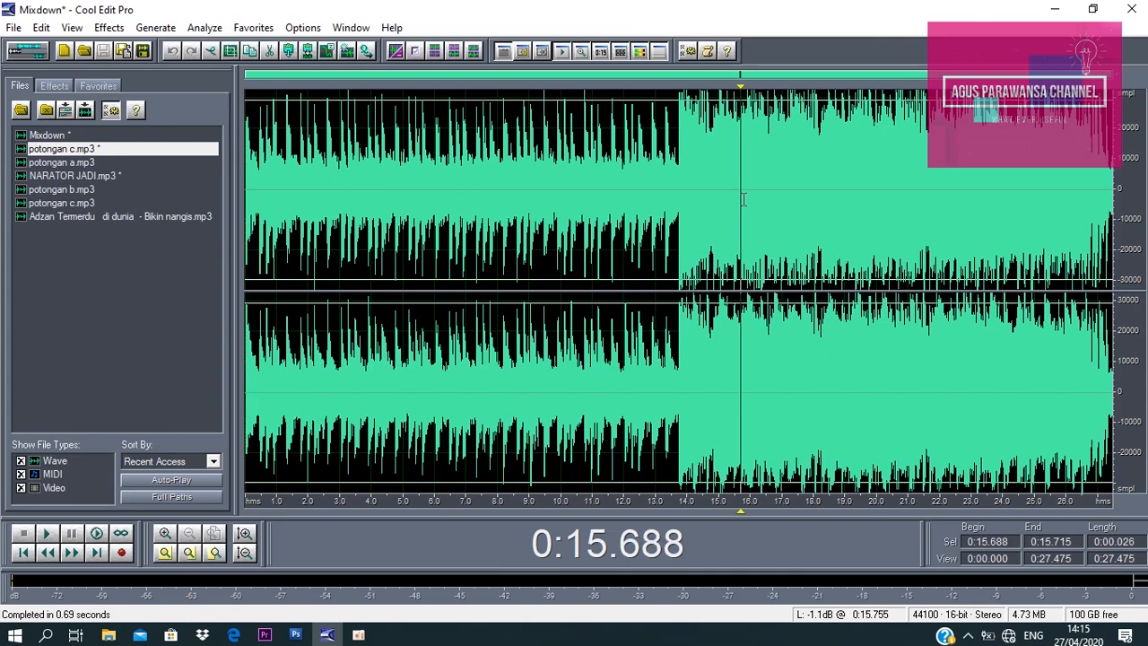
{"action": "key", "text": "space"}
{"action": "key", "text": "space"}
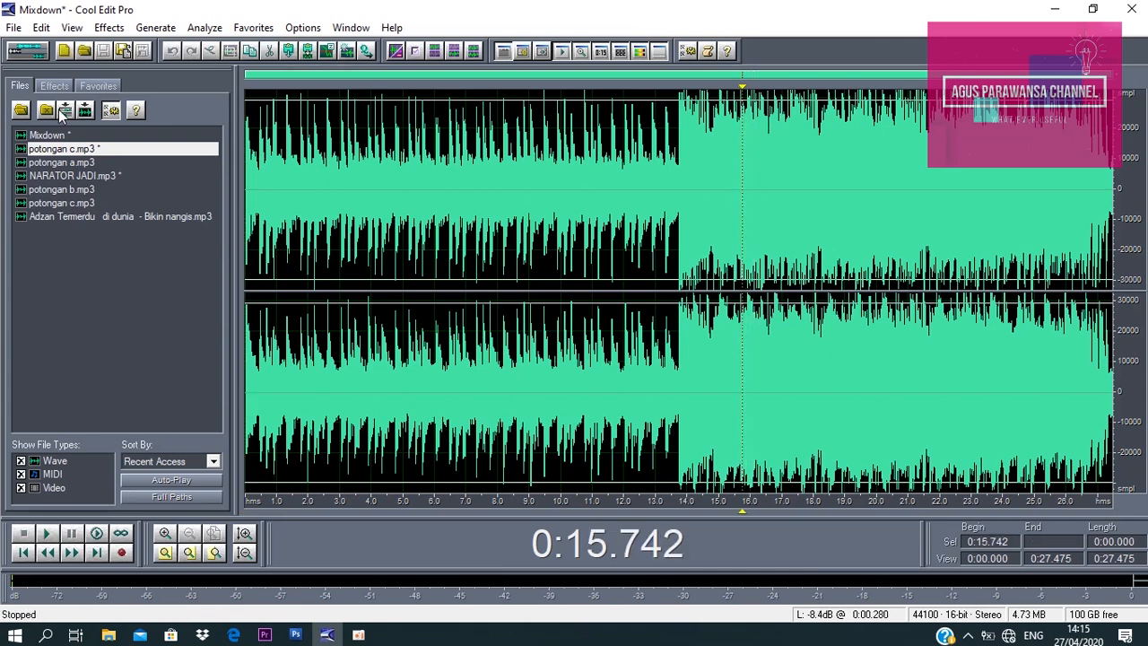
{"action": "left_click", "coordinate": [623, 211]}
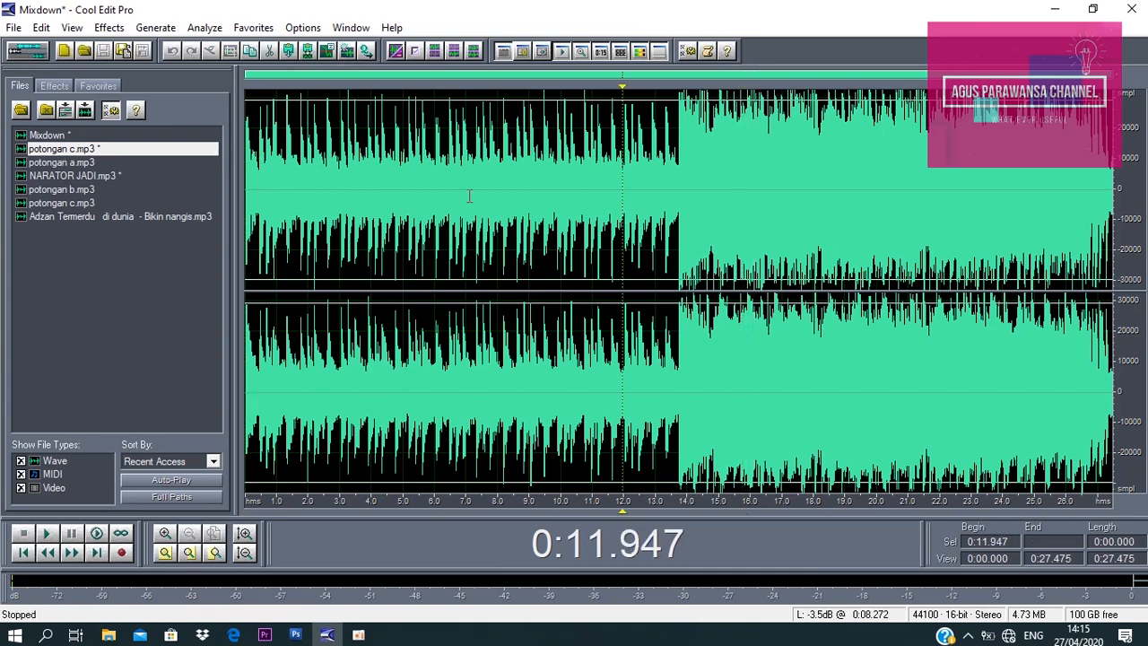
Return to the multitrack session and open the Track 2 clip's source audio in the waveform editor
{"action": "left_click", "coordinate": [26, 51]}
{"action": "left_click", "coordinate": [370, 169]}
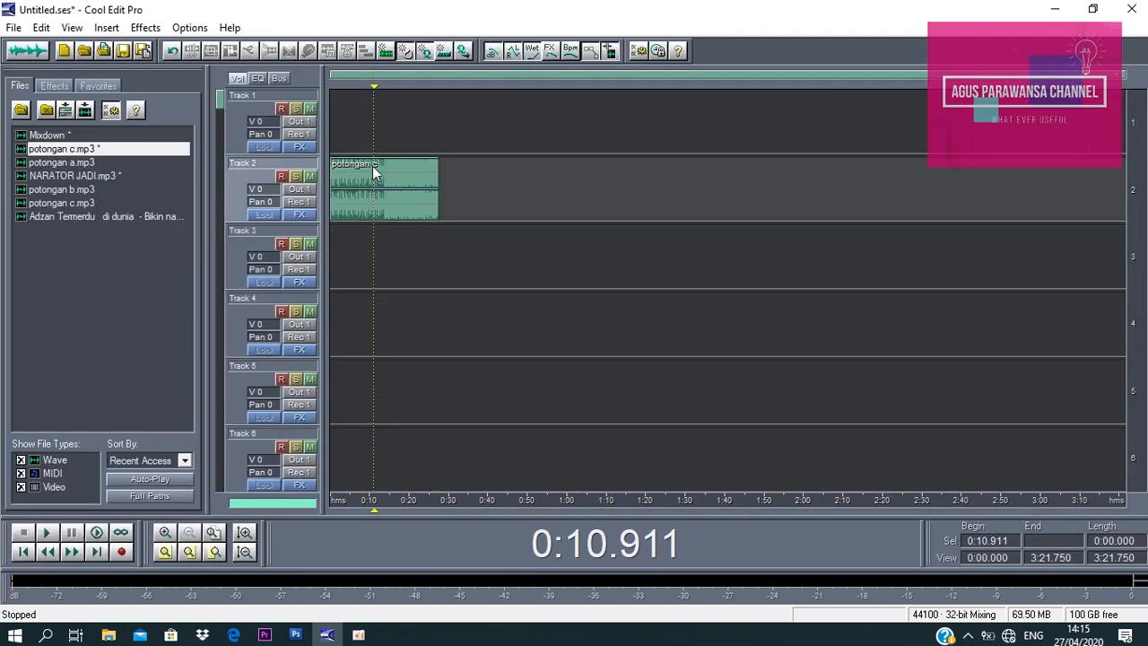
{"action": "left_click", "coordinate": [404, 151]}
{"action": "left_click", "coordinate": [391, 172]}
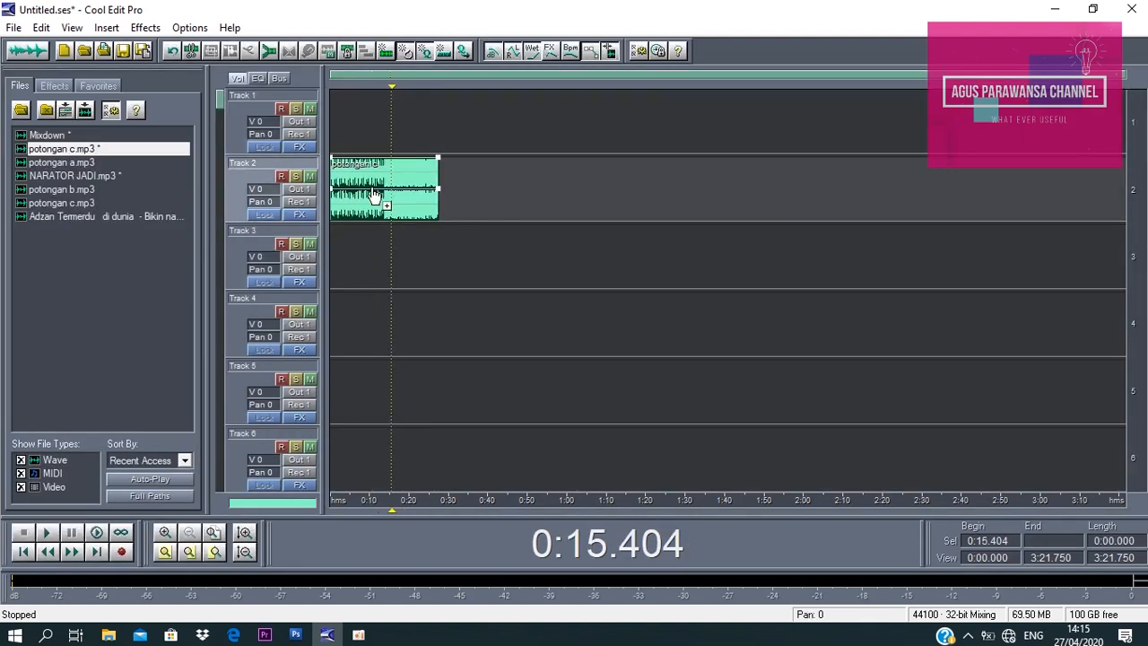
{"action": "double_click", "coordinate": [390, 192]}
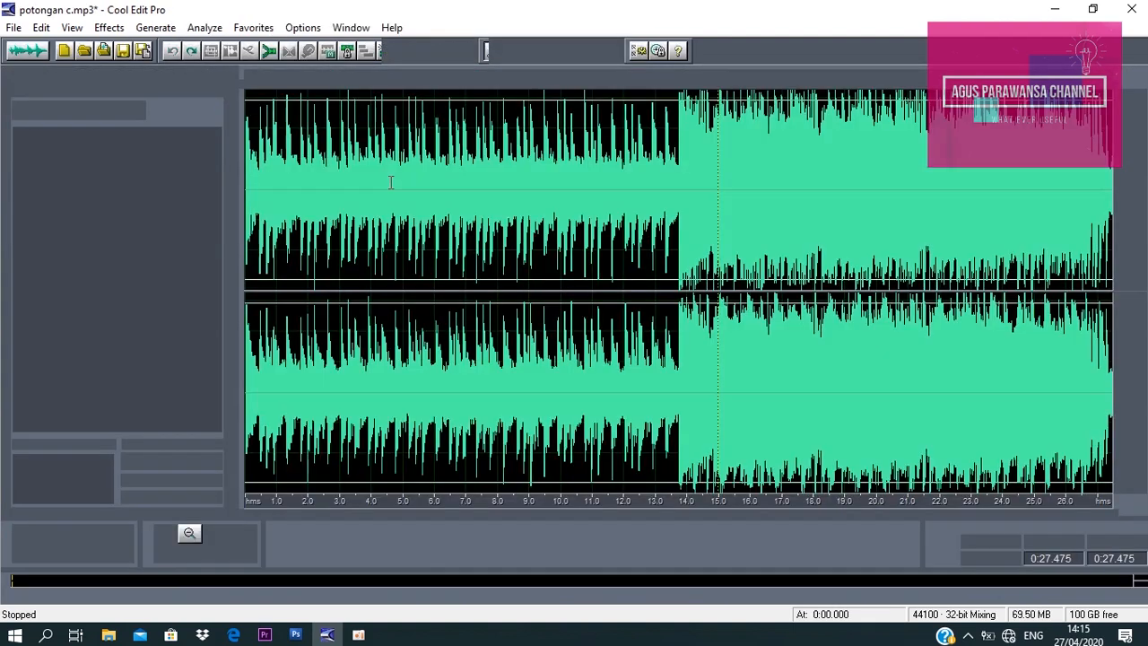
Select the first 27.148 seconds of potongan c.mp3 and copy them to a new waveform
{"action": "left_click", "coordinate": [187, 538]}
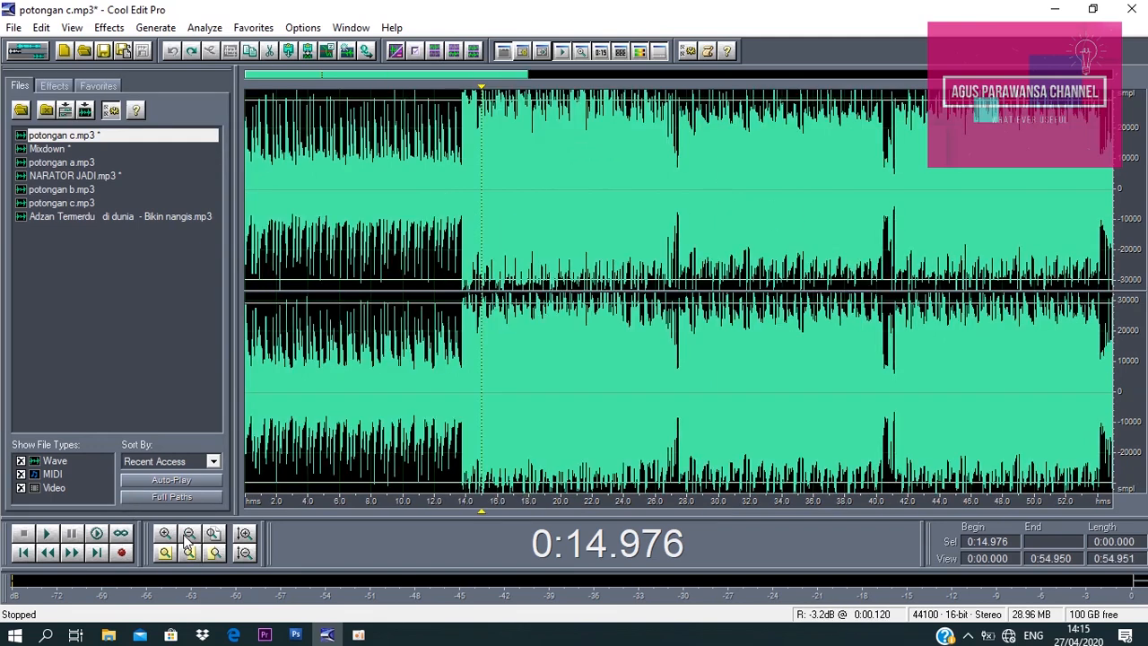
{"action": "left_click", "coordinate": [187, 538]}
{"action": "left_click", "coordinate": [188, 538]}
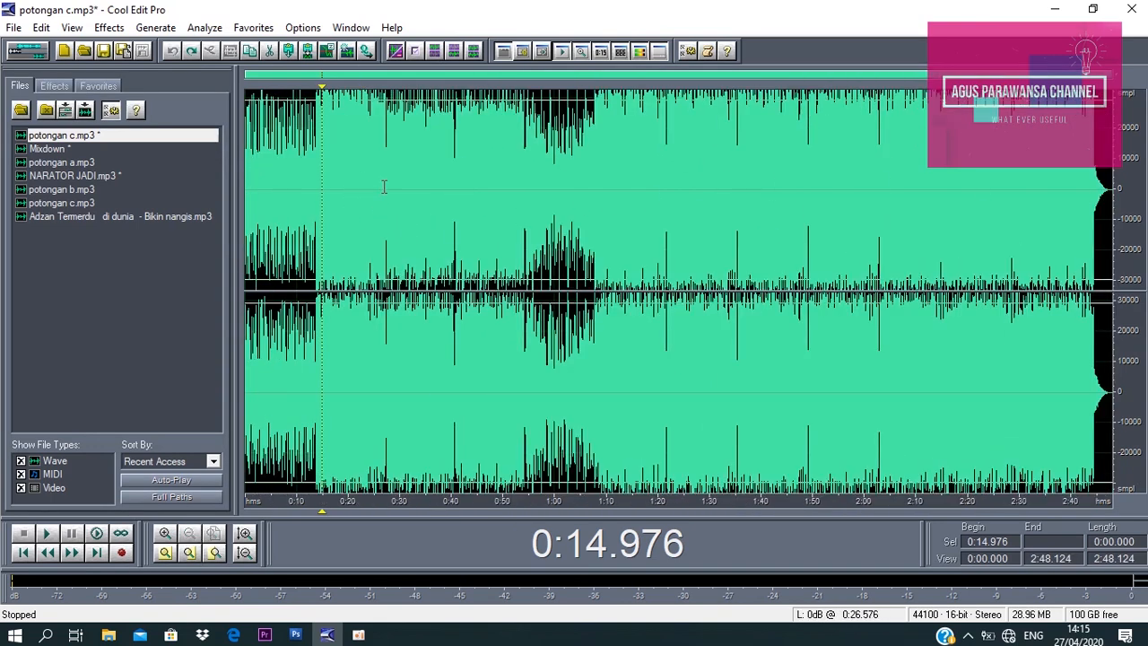
{"action": "left_click_drag", "start_coordinate": [386, 180], "coordinate": [185, 204]}
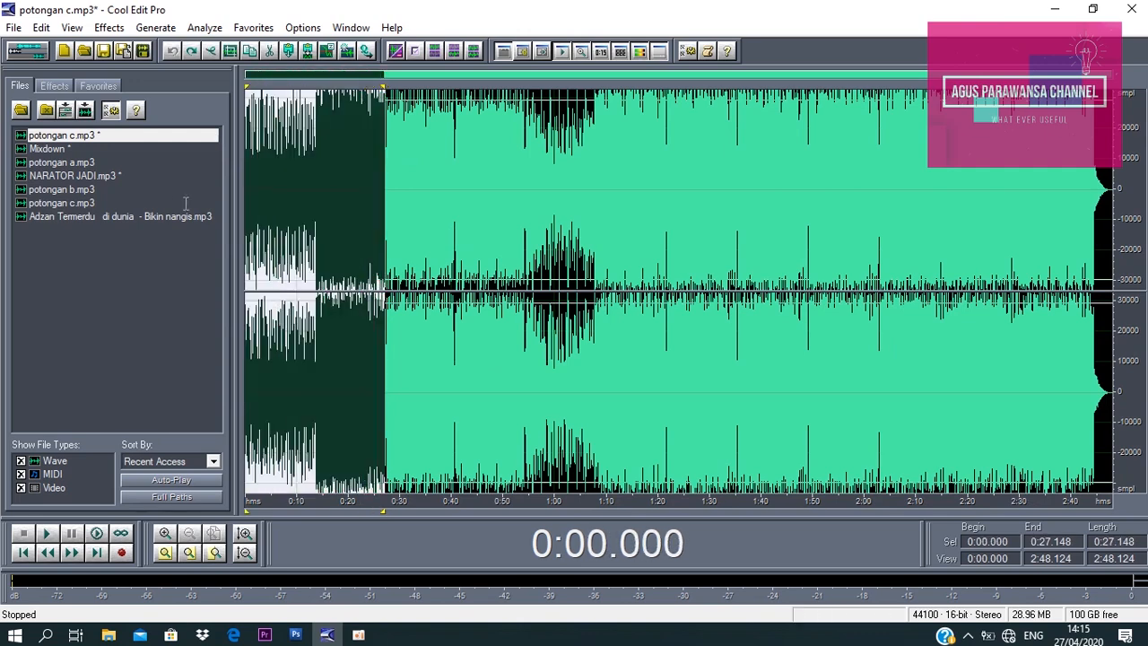
{"action": "left_click", "coordinate": [41, 28]}
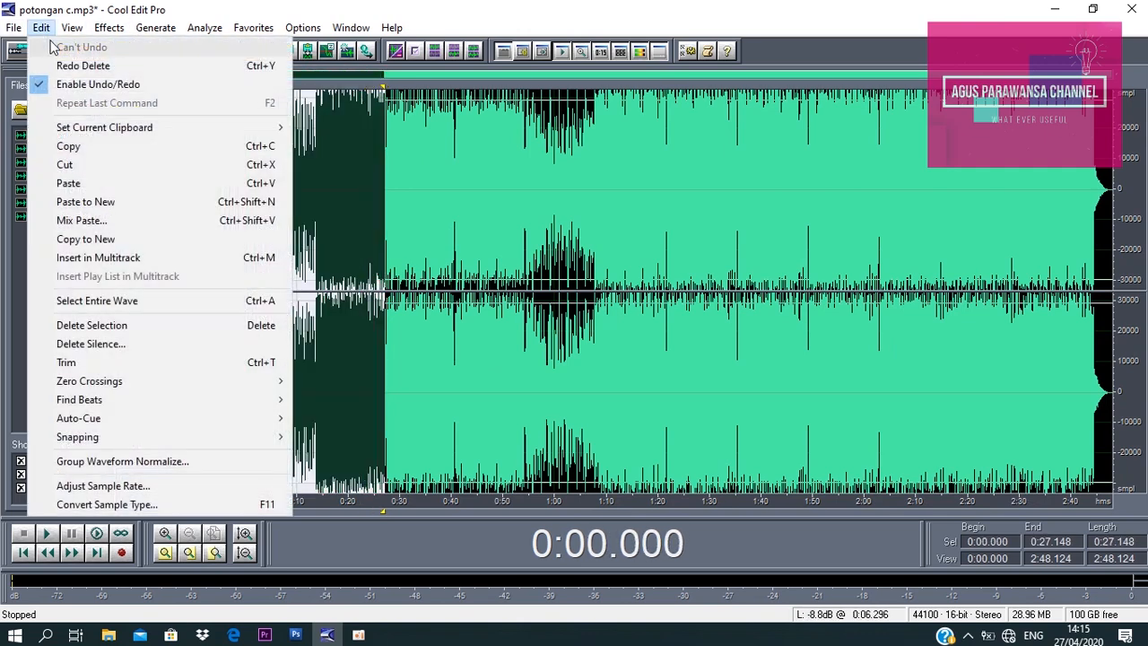
{"action": "left_click", "coordinate": [94, 239]}
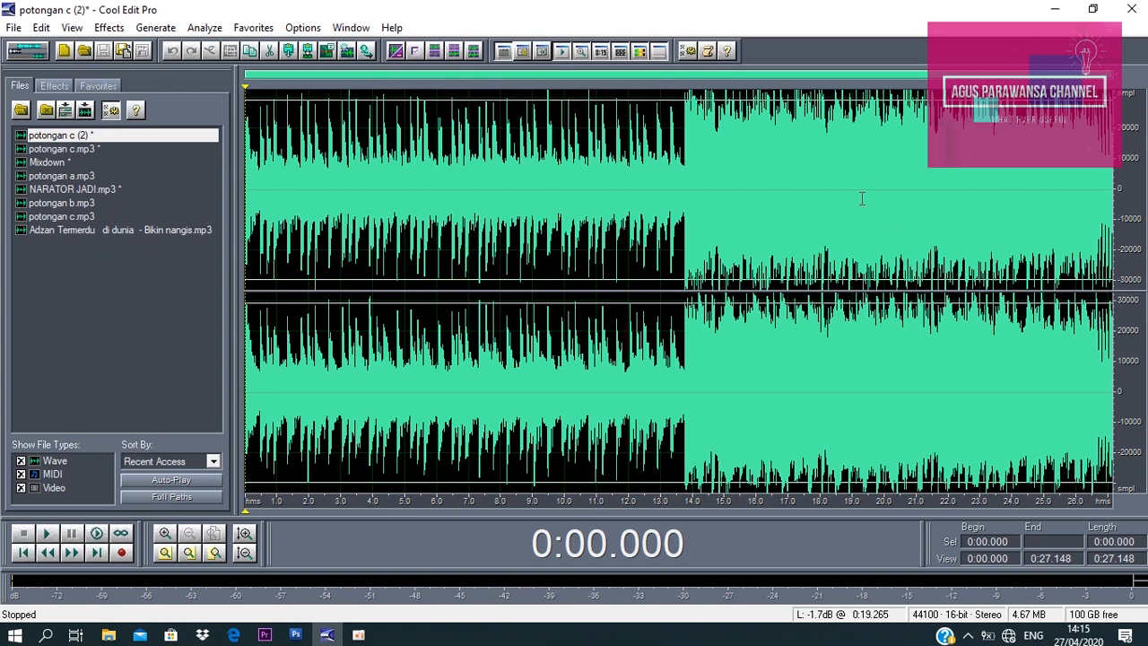
Play the end of the newly copied waveform from 0:26.435
{"action": "left_click", "coordinate": [876, 192]}
{"action": "left_click", "coordinate": [1089, 188]}
{"action": "key", "text": "space"}
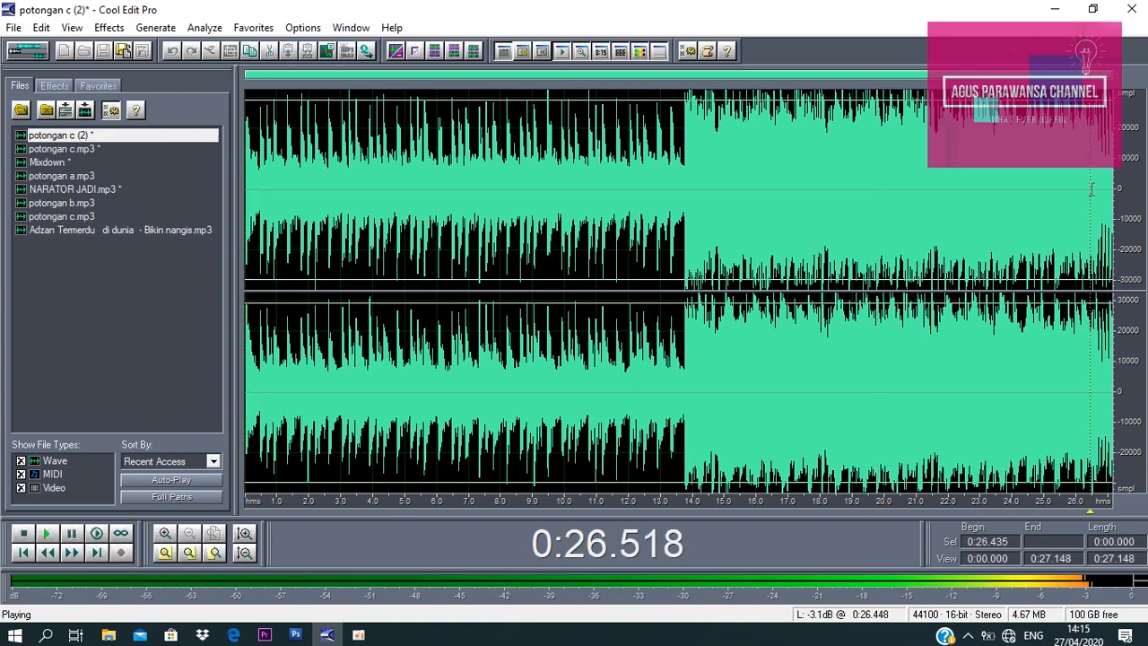
{"action": "left_click", "coordinate": [14, 28]}
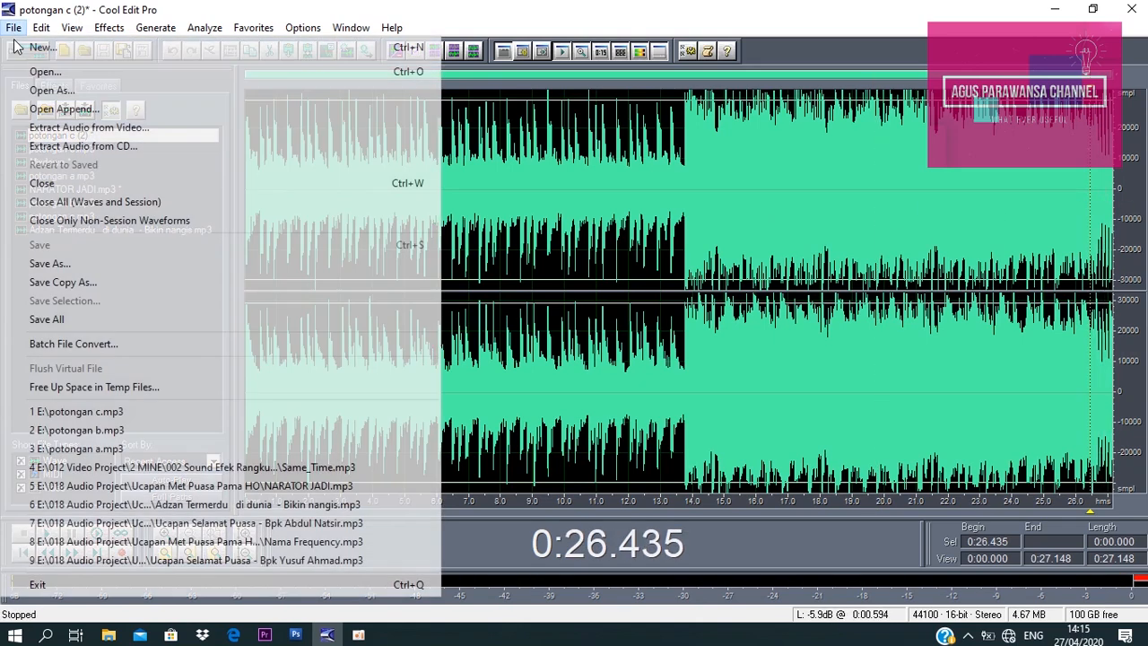
{"action": "left_click", "coordinate": [99, 263]}
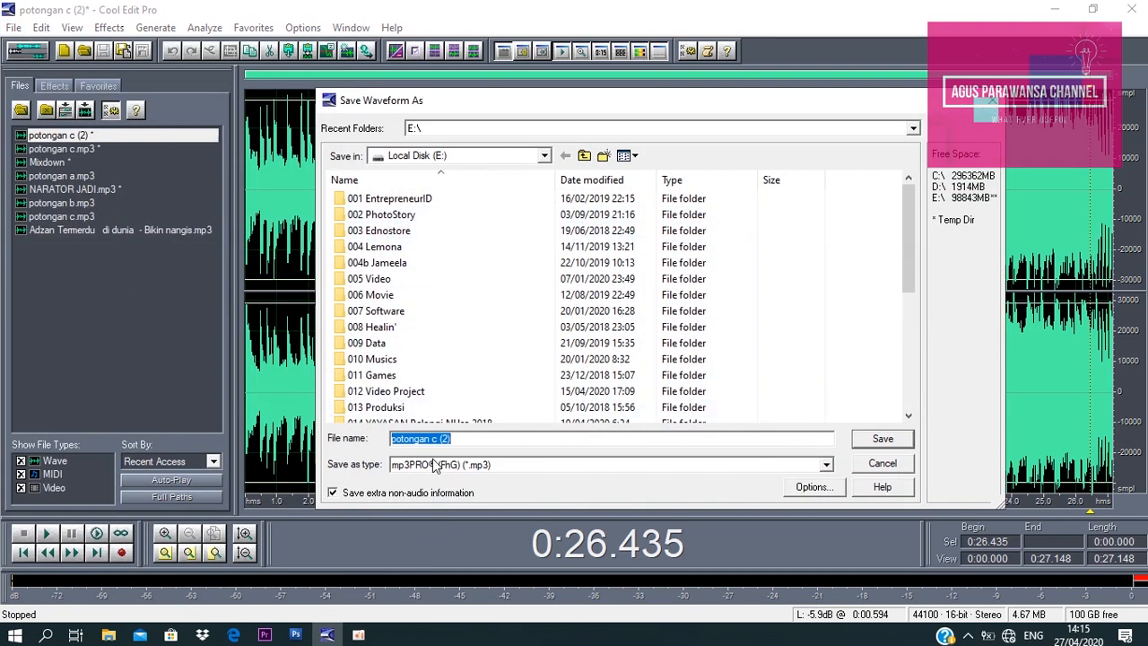
{"action": "left_click", "coordinate": [452, 440]}
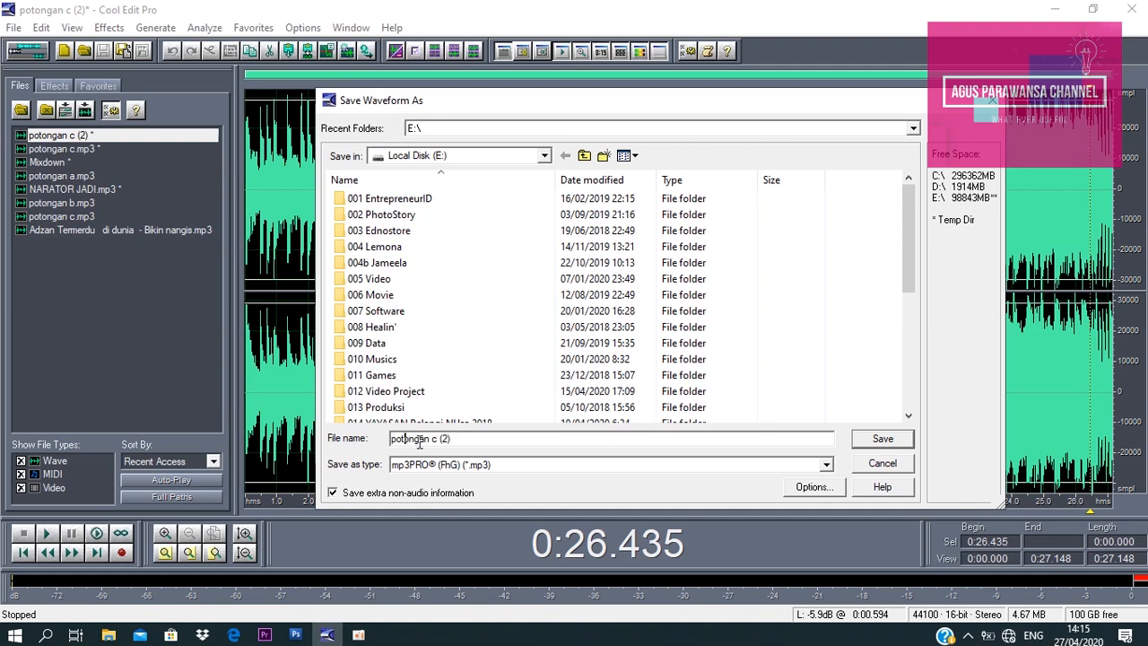
{"action": "left_click", "coordinate": [992, 102]}
Return to the multitrack session and mix down all waves, including the Track 2 clip, to a new stereo file
{"action": "left_click", "coordinate": [13, 53]}
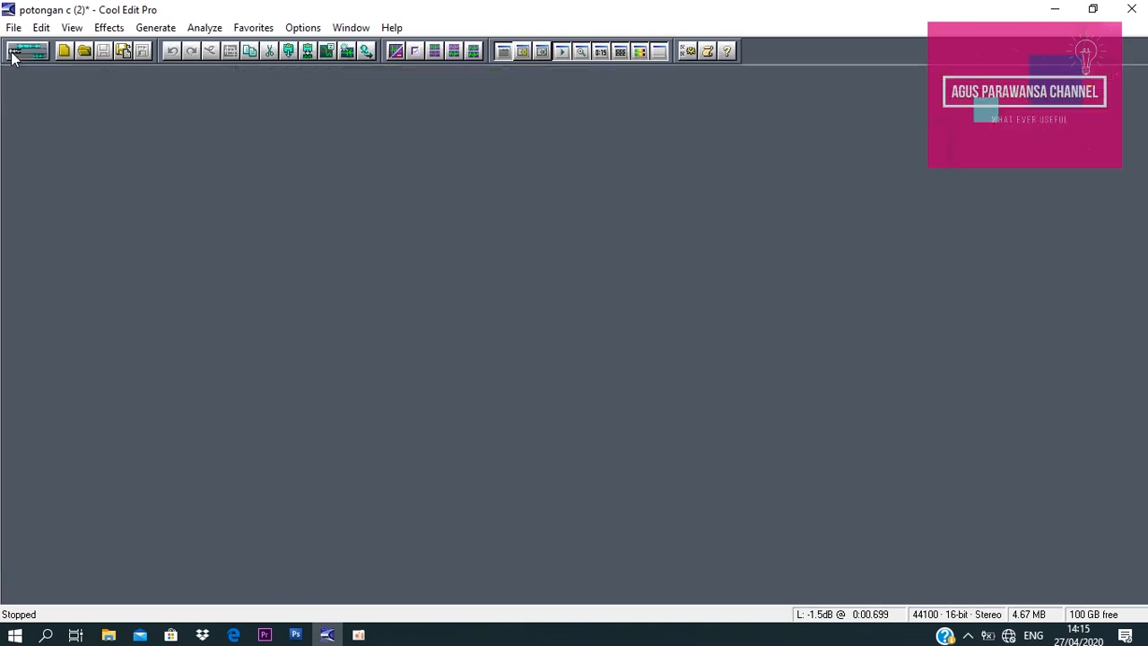
{"action": "left_click", "coordinate": [348, 128]}
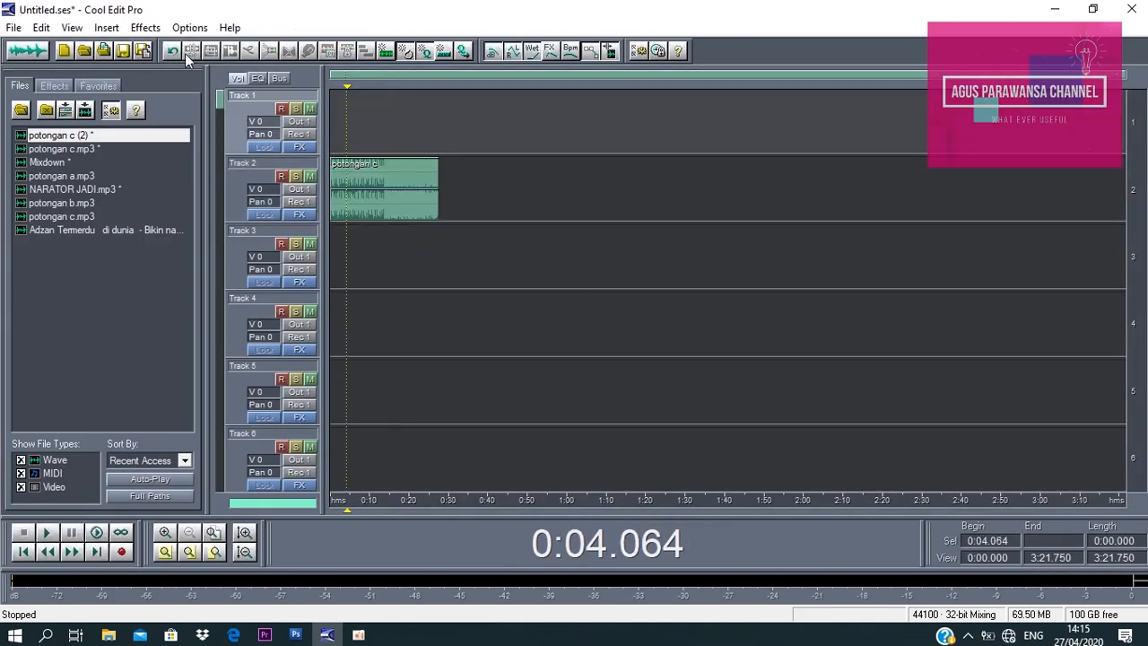
{"action": "left_click", "coordinate": [386, 188]}
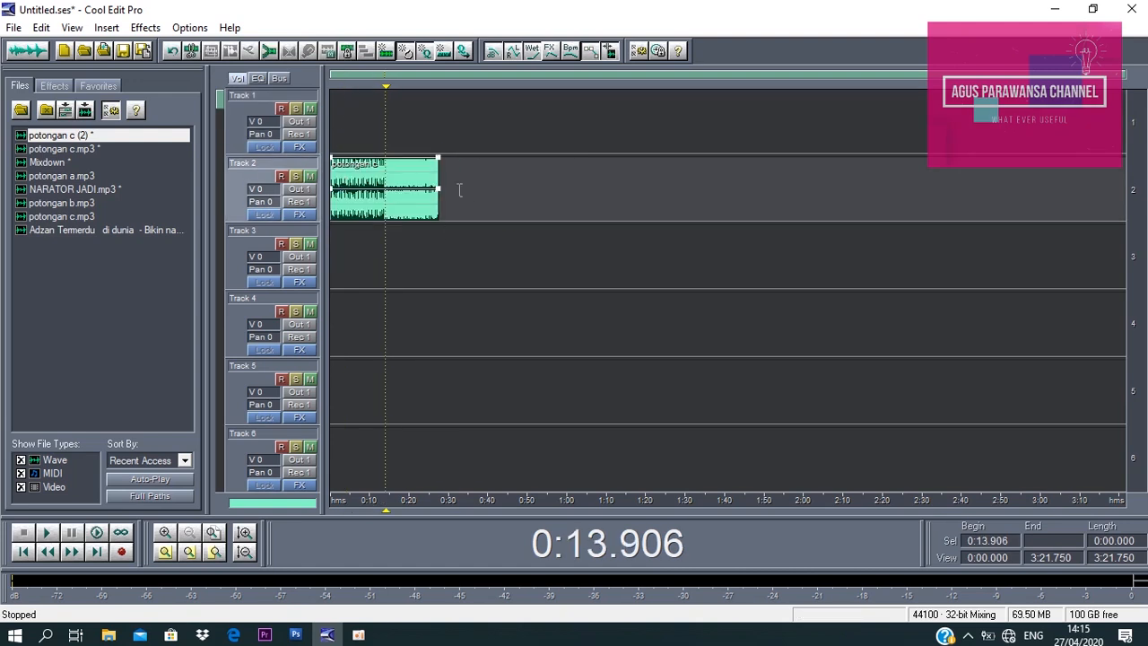
{"action": "left_click", "coordinate": [362, 144]}
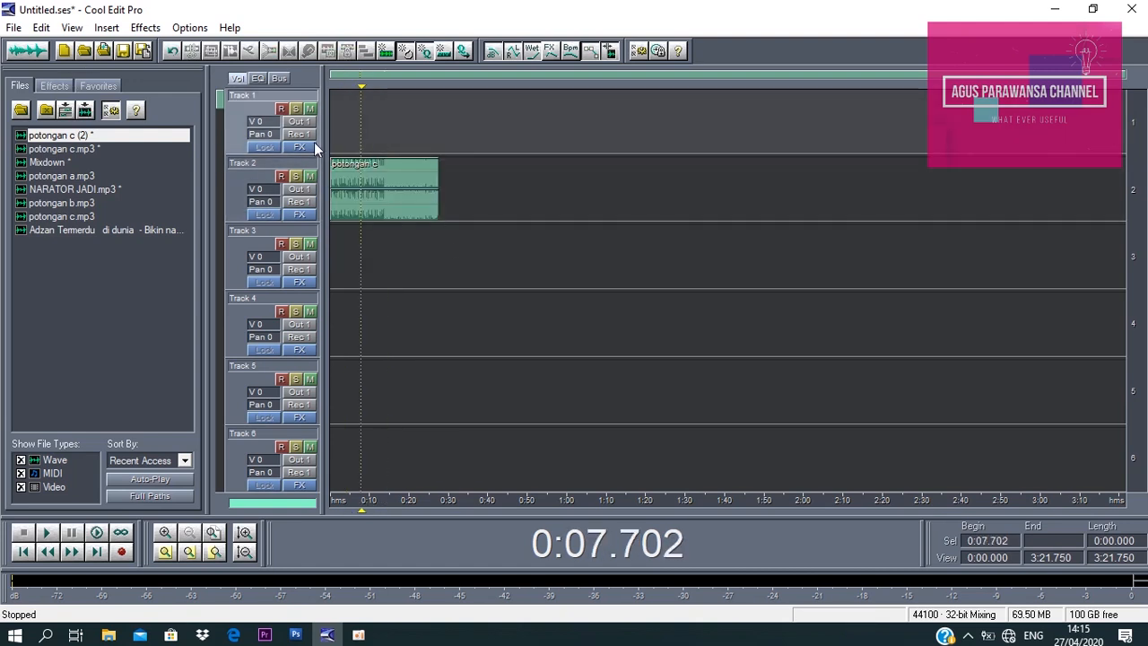
{"action": "left_click", "coordinate": [41, 28]}
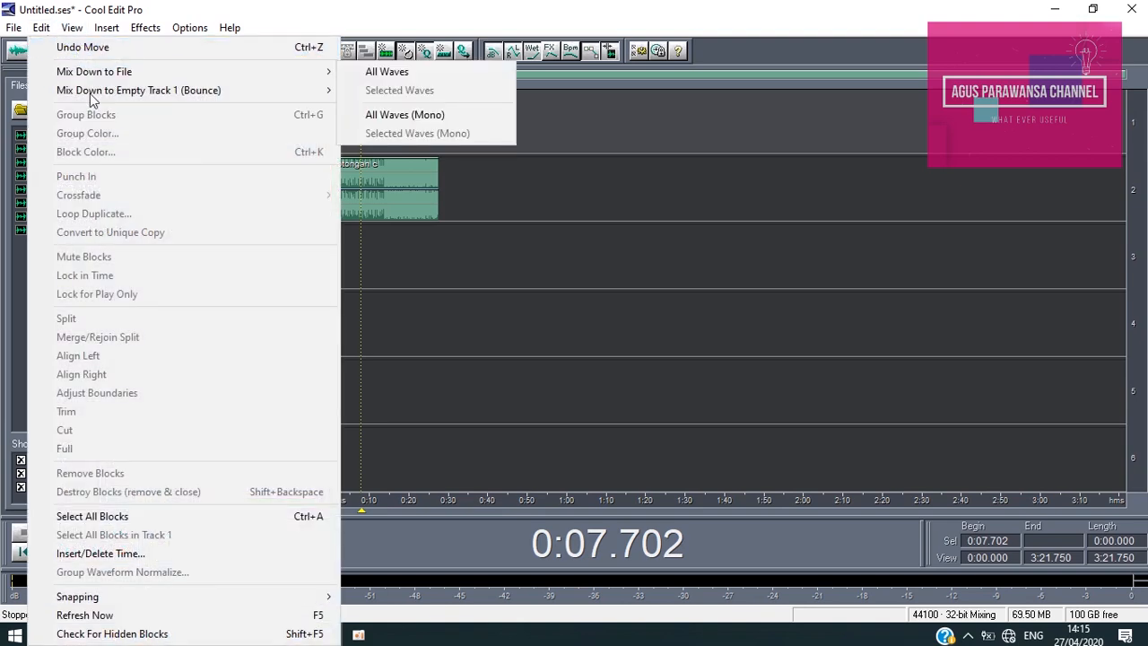
{"action": "left_click", "coordinate": [400, 74]}
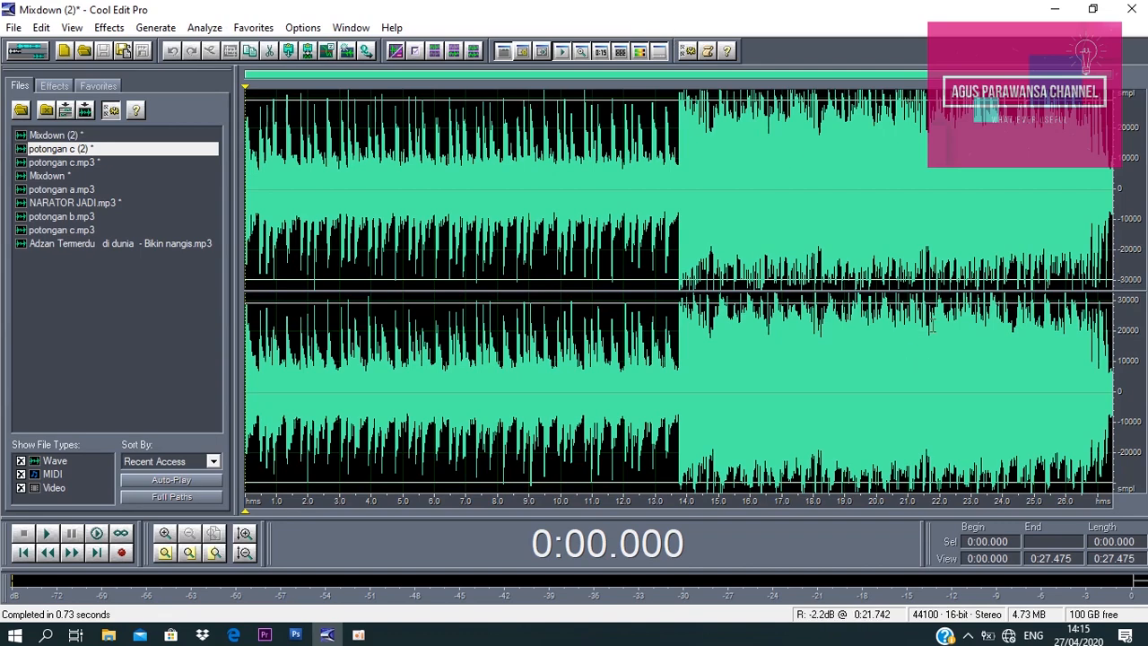
Place the cursor at about 0:03.340 in the new mixdown and start the Save As command for it
{"action": "left_click", "coordinate": [892, 280]}
{"action": "left_click", "coordinate": [350, 148]}
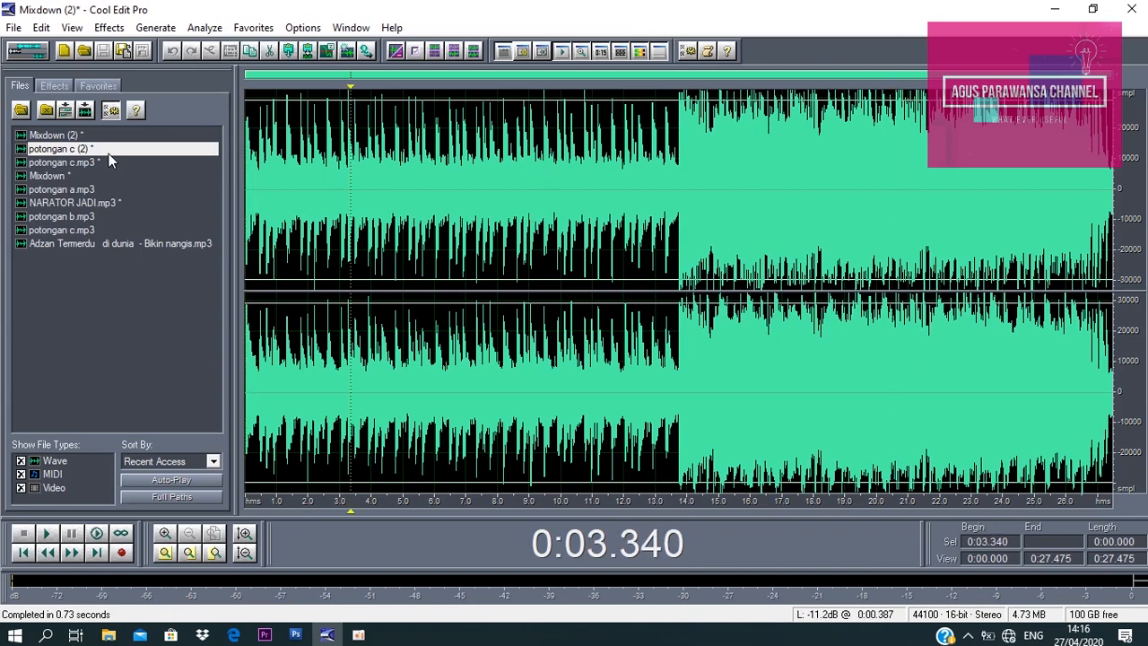
{"action": "left_click", "coordinate": [14, 27]}
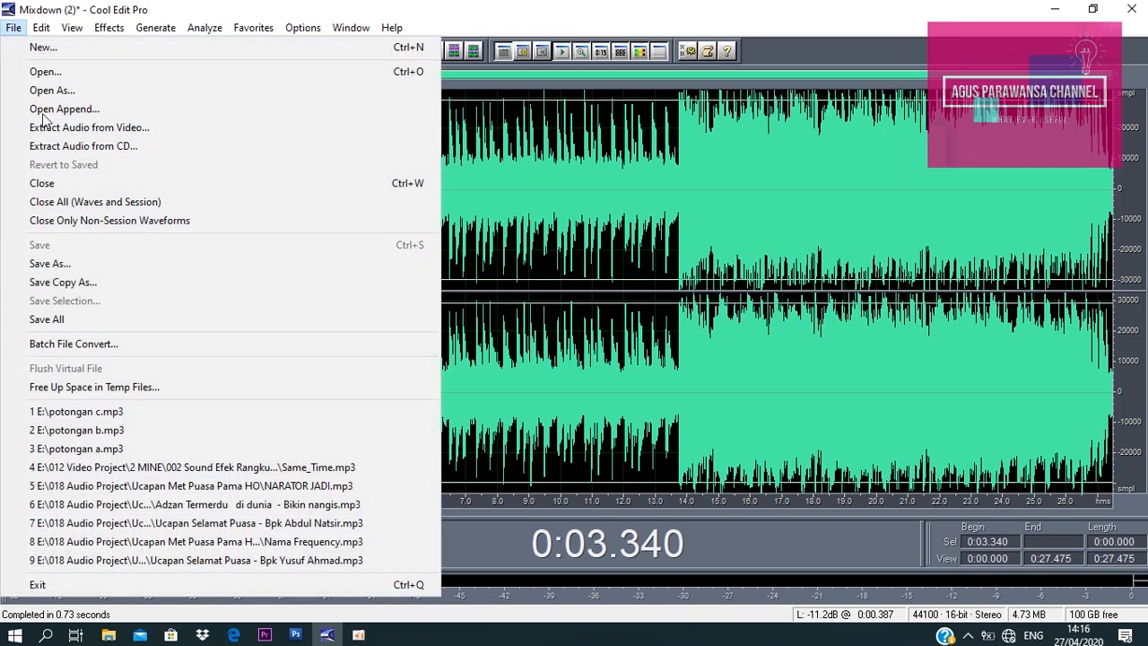
{"action": "left_click", "coordinate": [83, 264]}
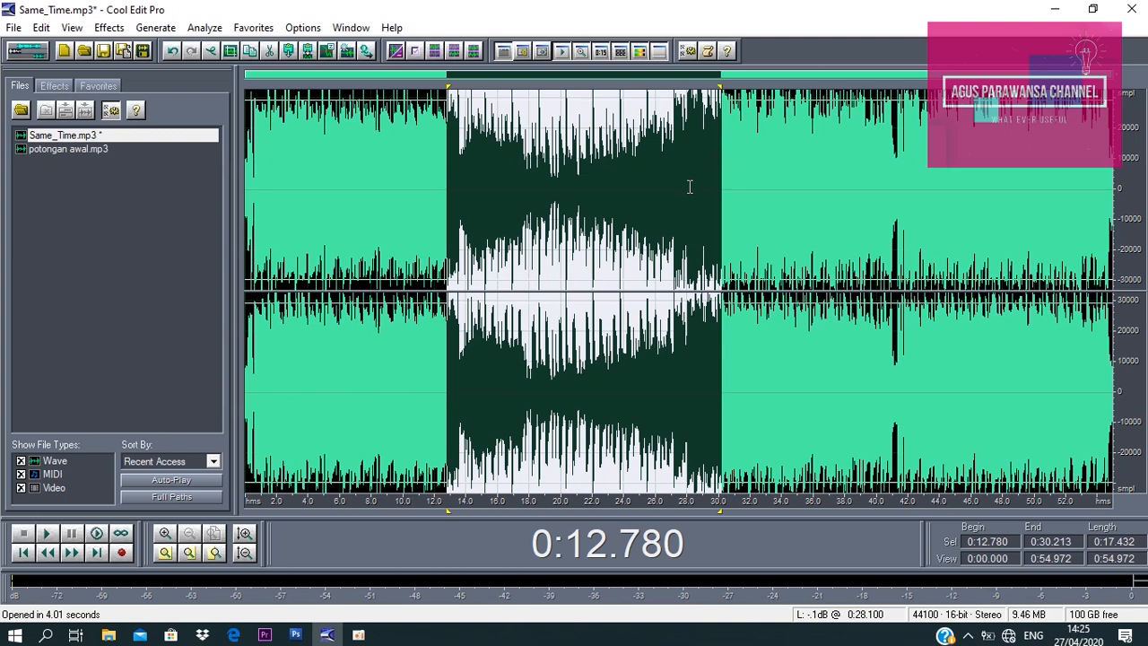
{"action": "mouse_move", "coordinate": [352, 641]}
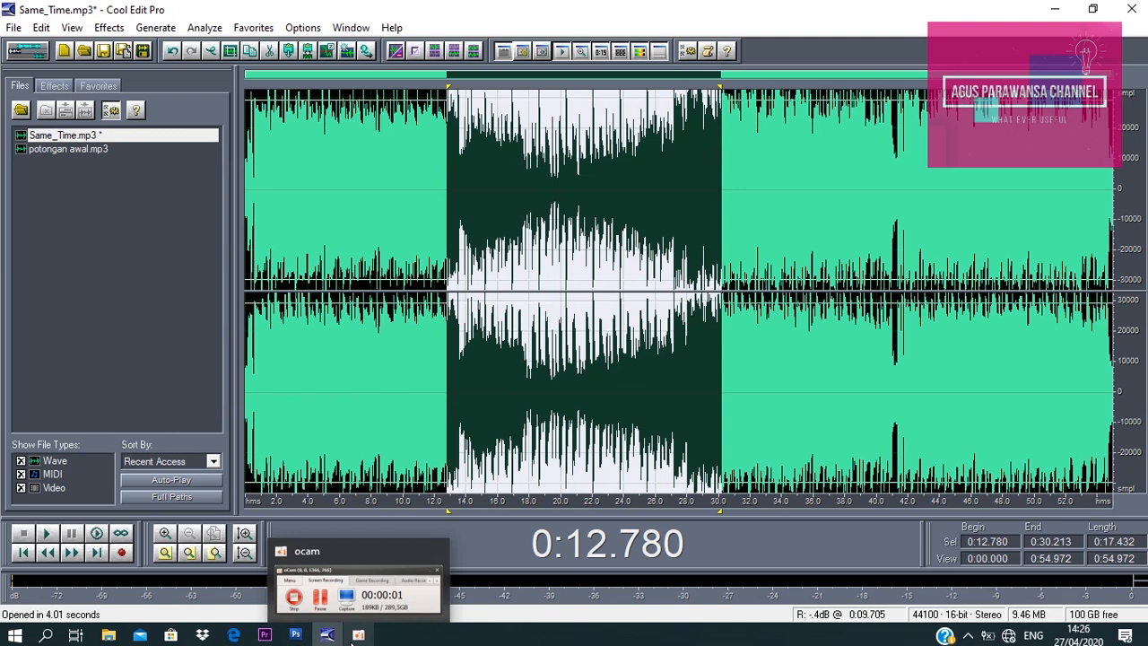